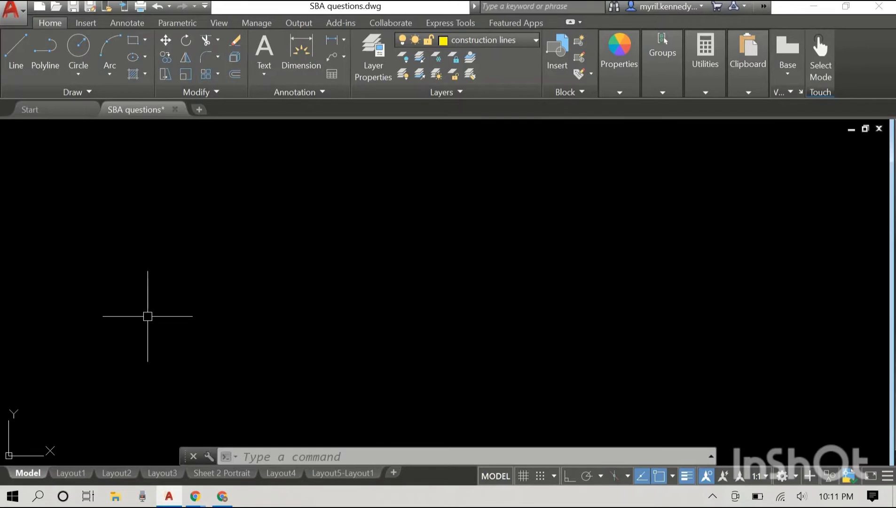
Draw a horizontal construction line 600 units long with Ortho turned on.
{"action": "key", "text": "Return"}
{"action": "left_click", "coordinate": [230, 282]}
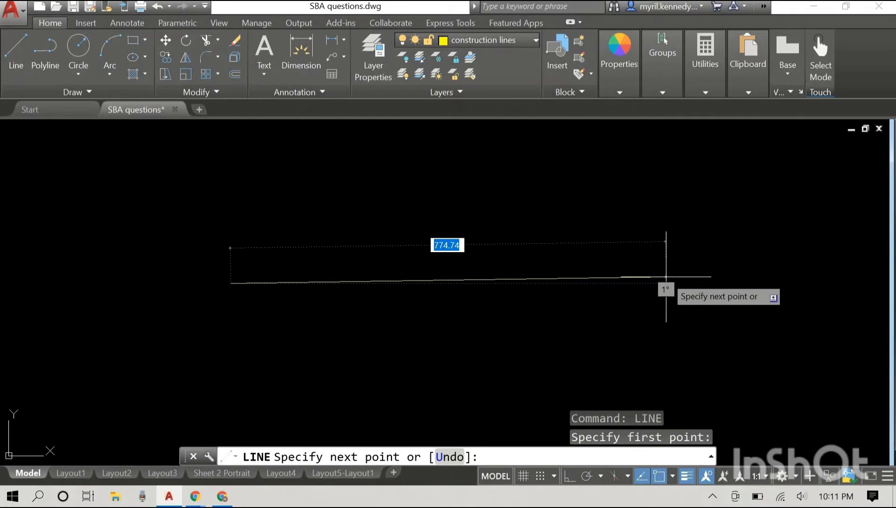
{"action": "key", "text": "F8"}
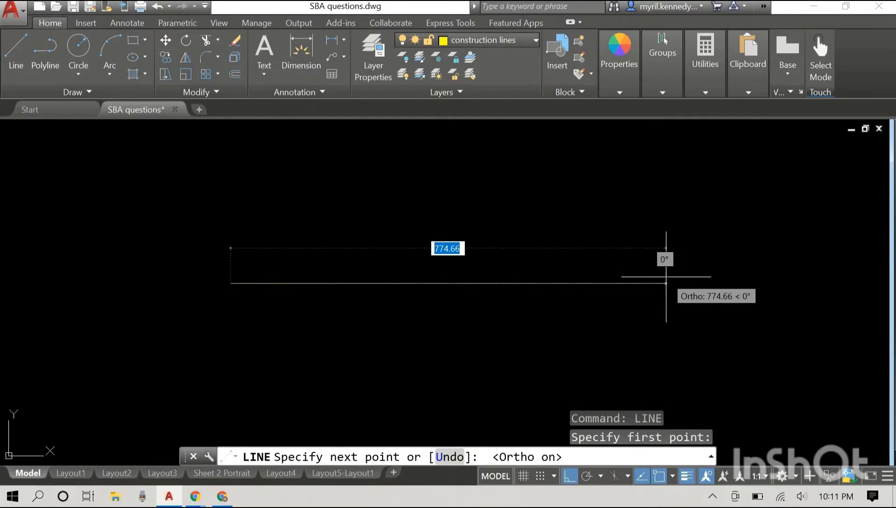
{"action": "type", "text": "600"}
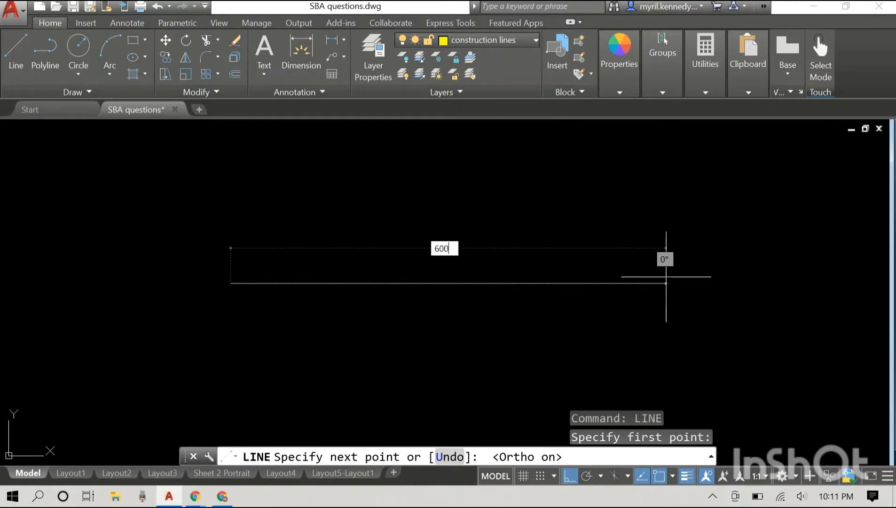
{"action": "key", "text": "Return"}
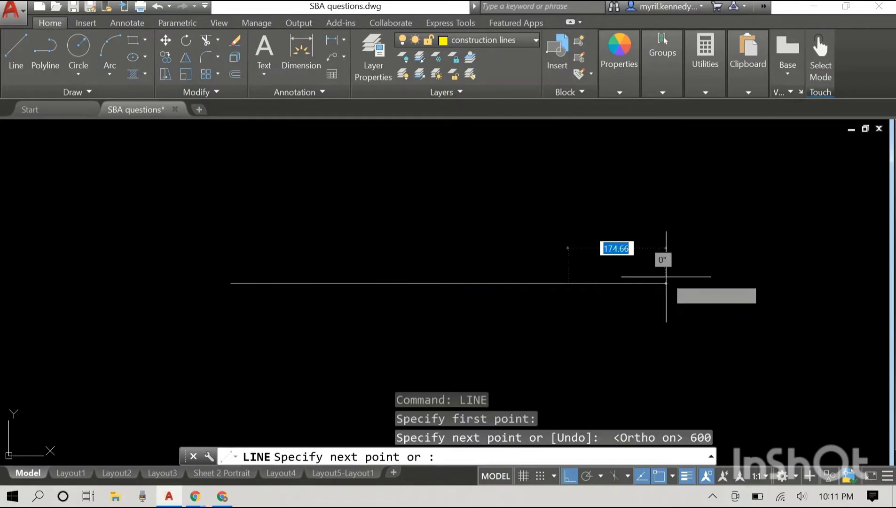
{"action": "right_click", "coordinate": [510, 191]}
{"action": "left_click", "coordinate": [516, 197]}
{"action": "middle_click_drag", "start_coordinate": [441, 180], "coordinate": [496, 219]}
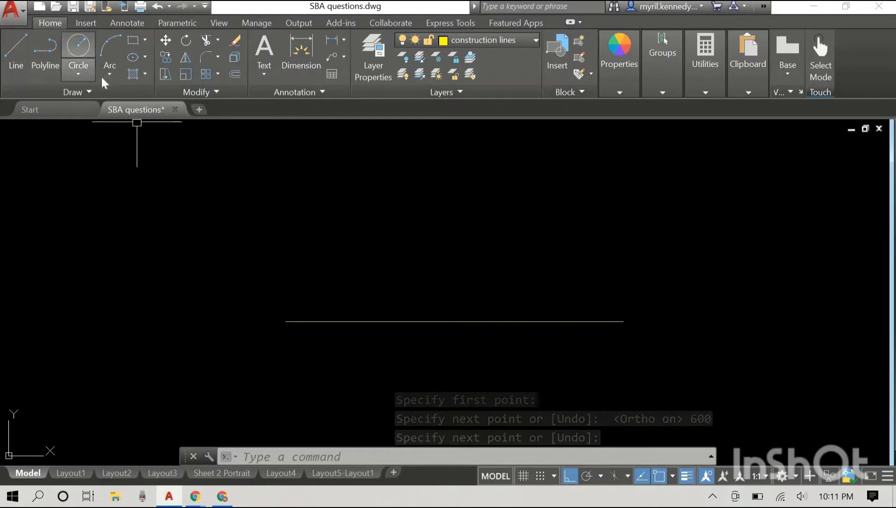
With Ortho off, draw a Center, Start, End arc of radius 150 about the baseline's left endpoint, crossing the line and sweeping over it.
{"action": "left_click", "coordinate": [115, 77]}
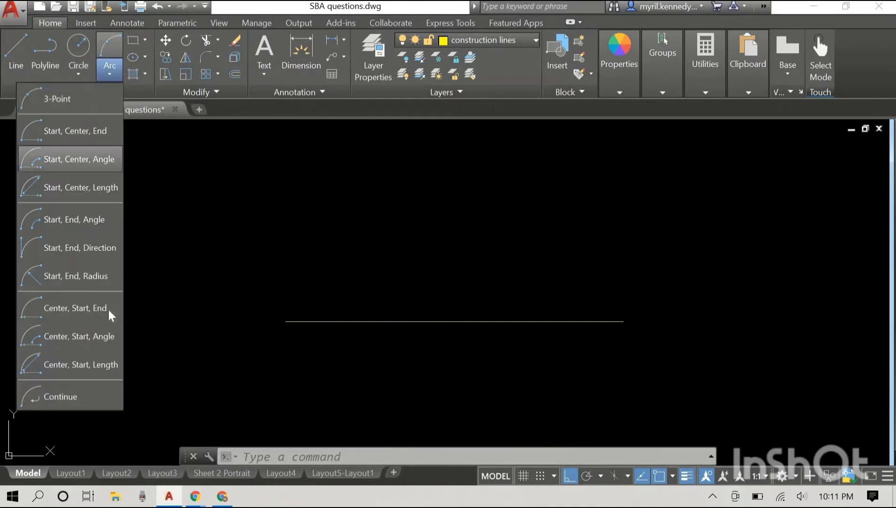
{"action": "left_click", "coordinate": [90, 314]}
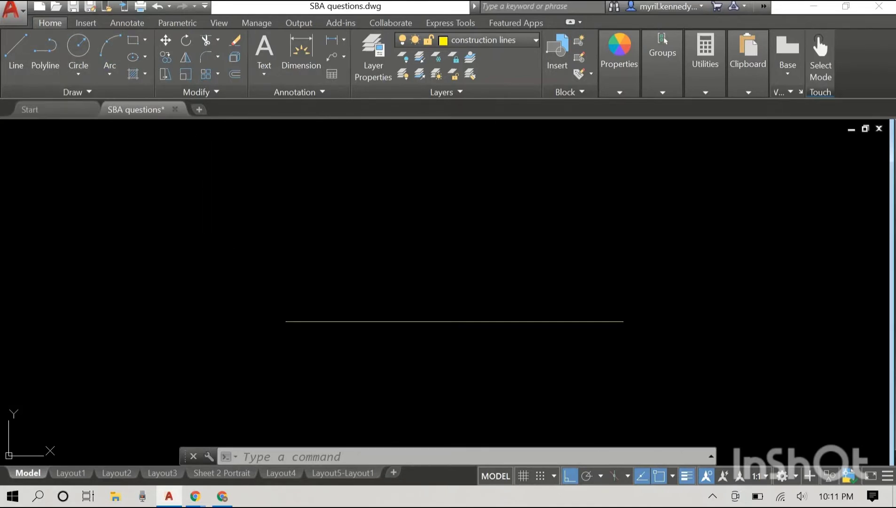
{"action": "left_click", "coordinate": [286, 321]}
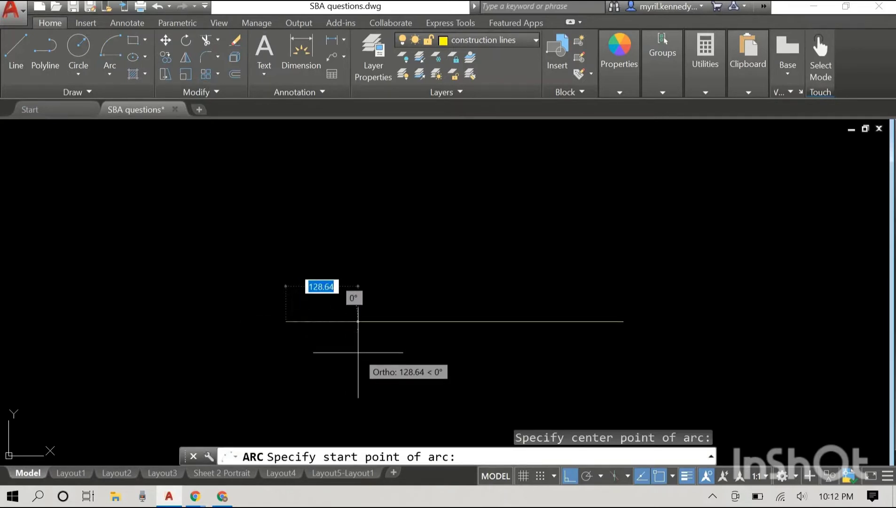
{"action": "key", "text": "F8"}
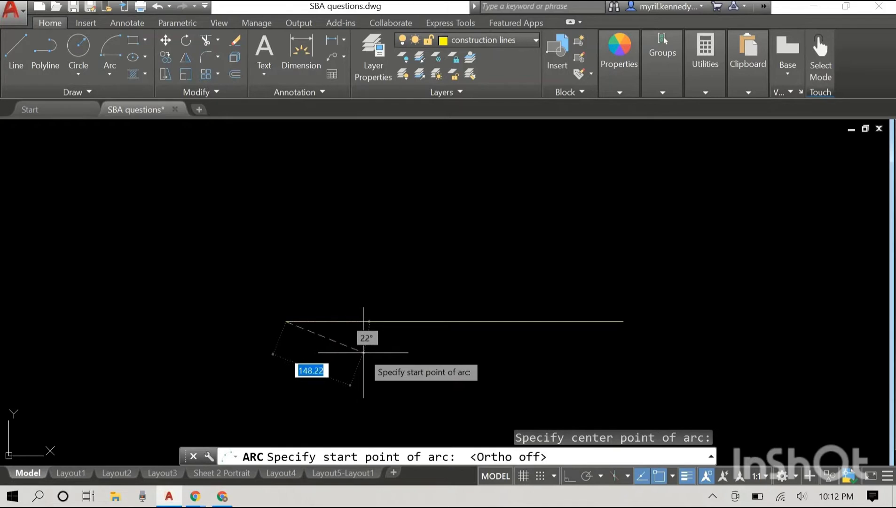
{"action": "type", "text": "150"}
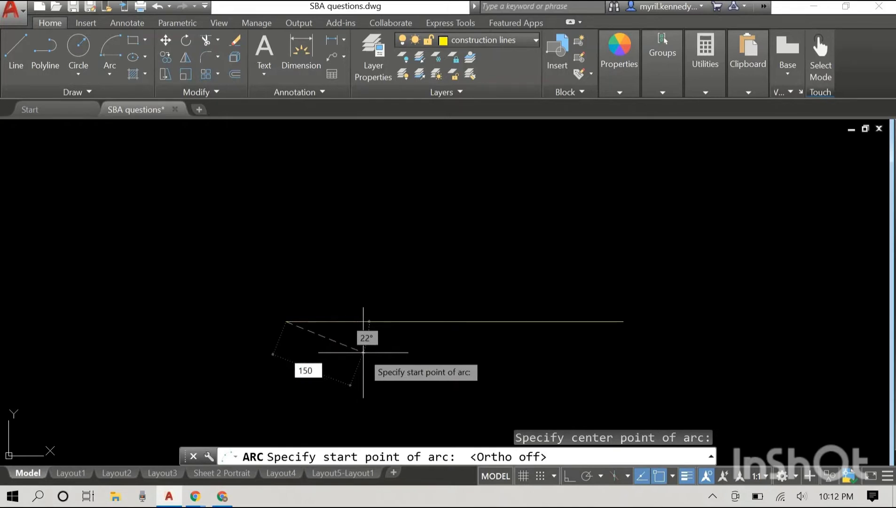
{"action": "key", "text": "Return"}
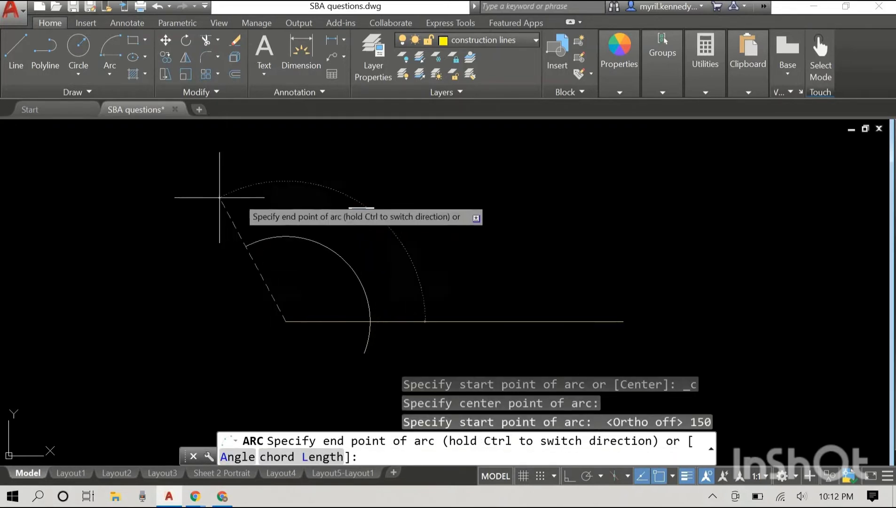
{"action": "key", "text": "Escape"}
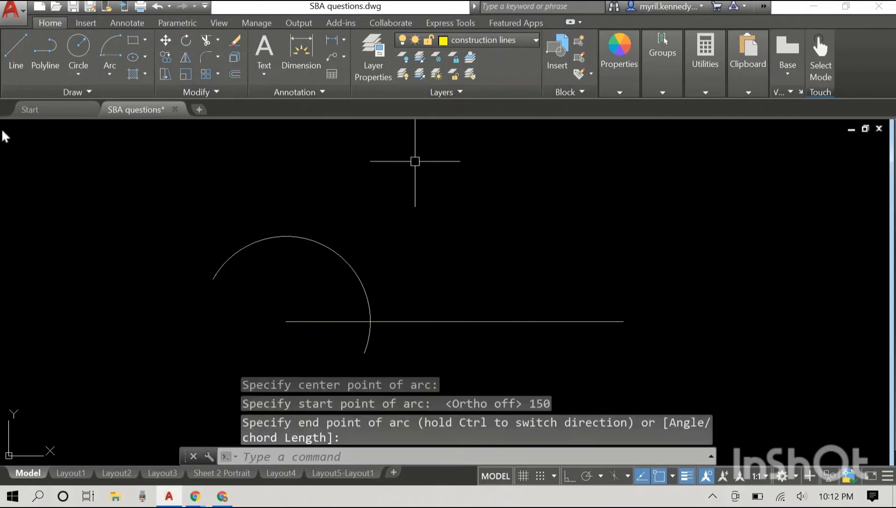
Draw a Center, Start, End arc of radius 150 centred where the first arc crosses the baseline, cutting the first arc.
{"action": "left_click", "coordinate": [109, 74]}
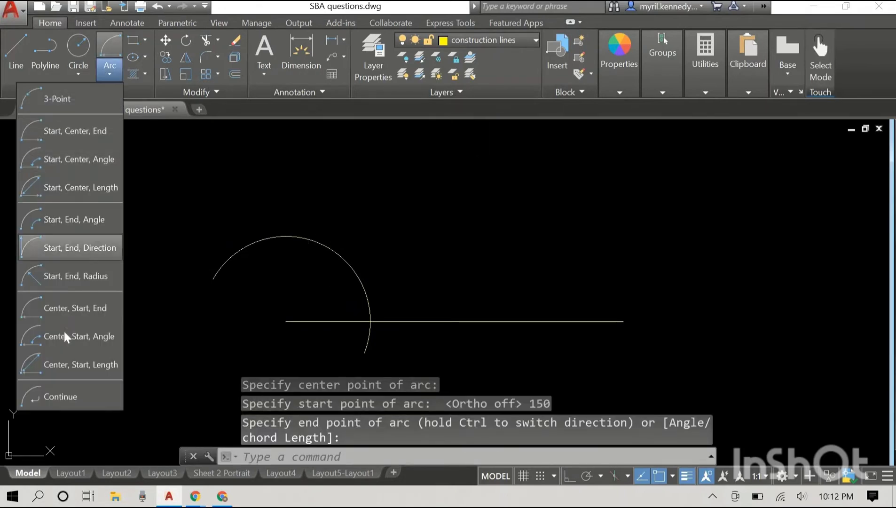
{"action": "left_click", "coordinate": [70, 308]}
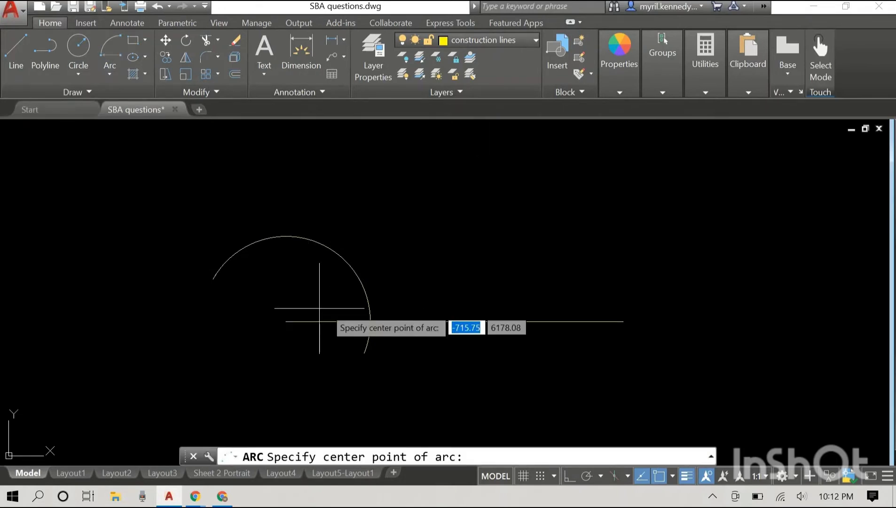
{"action": "left_click", "coordinate": [371, 321]}
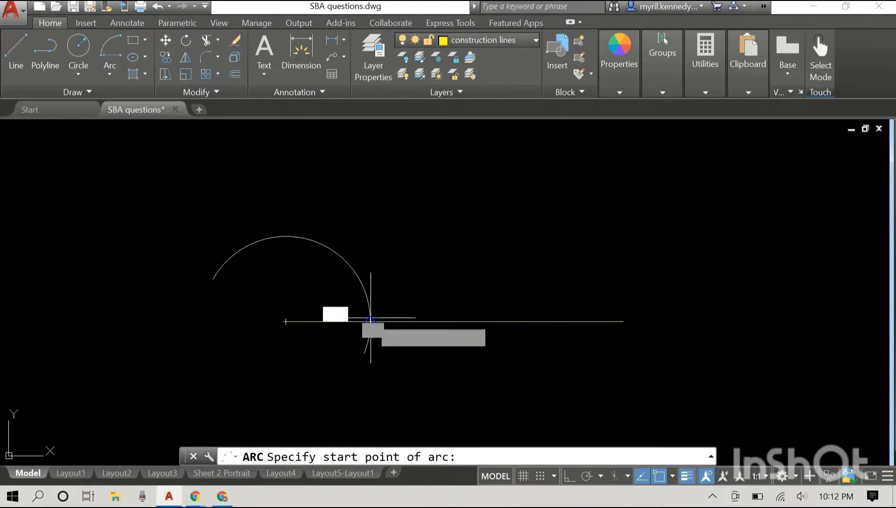
{"action": "type", "text": "150"}
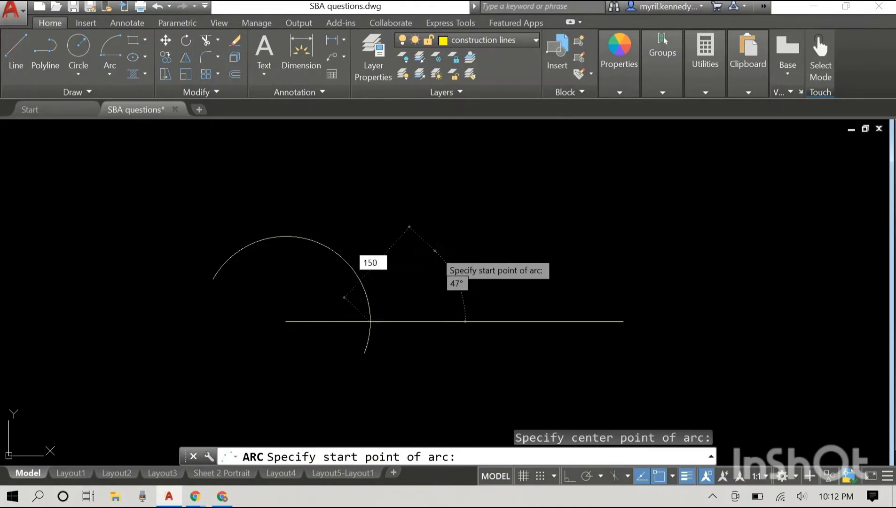
{"action": "key", "text": "Return"}
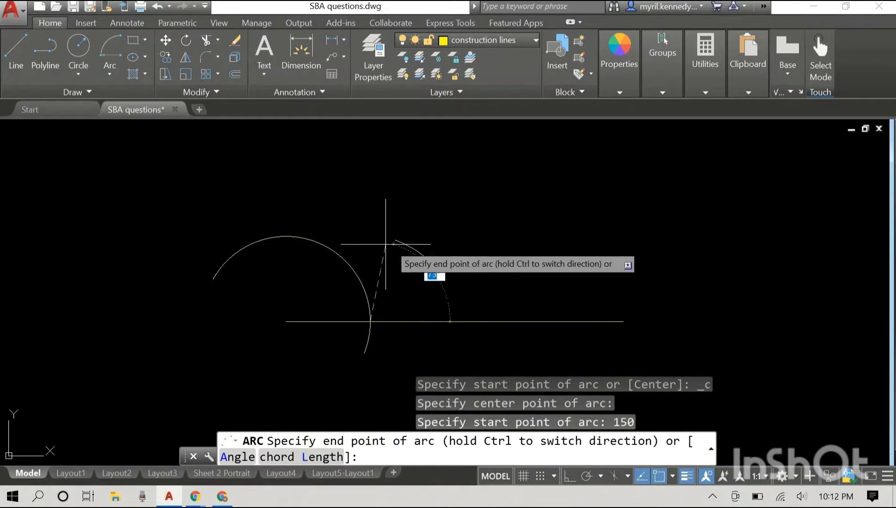
{"action": "key", "text": "Return"}
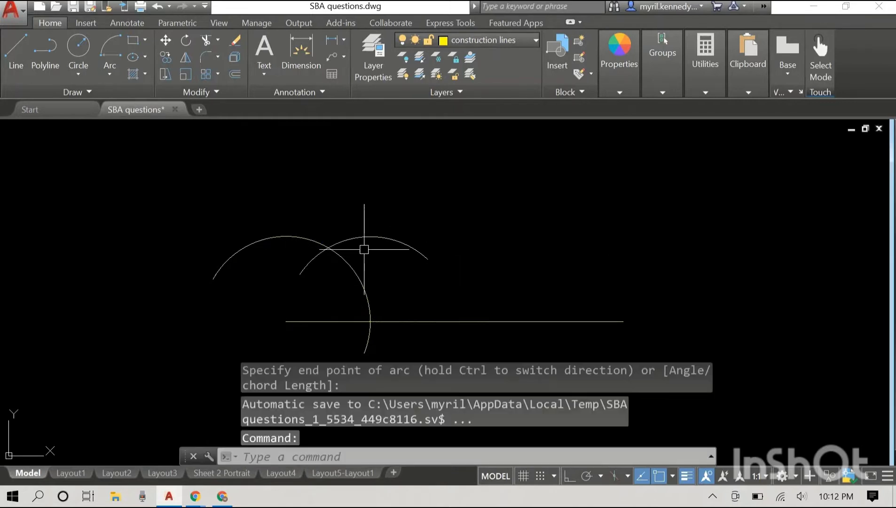
{"action": "middle_click_drag", "start_coordinate": [569, 177], "coordinate": [471, 176]}
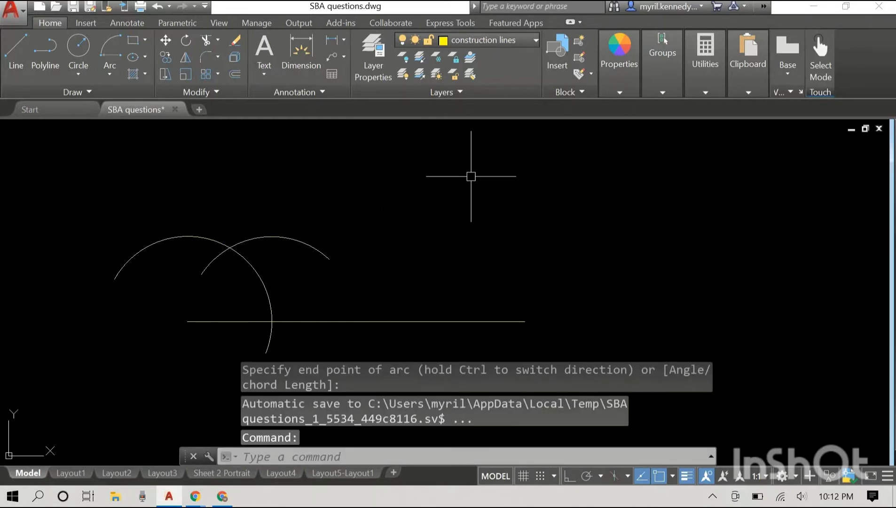
{"action": "right_click", "coordinate": [564, 198]}
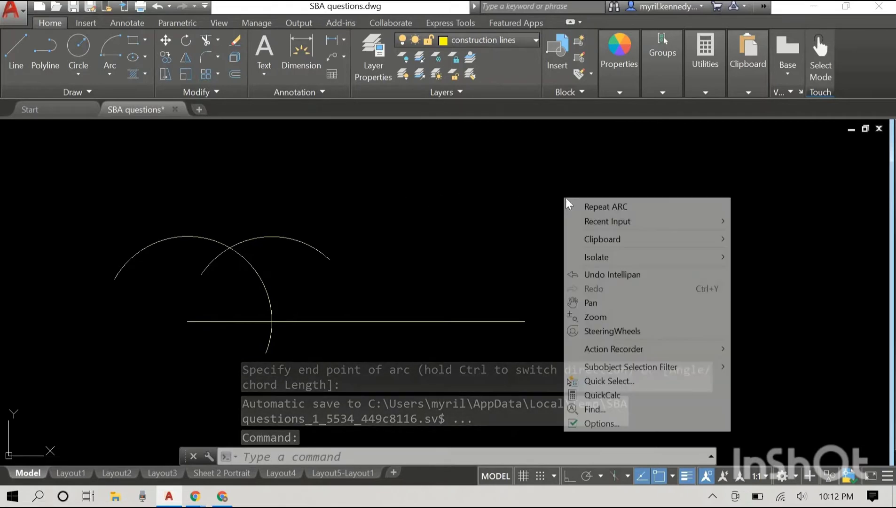
{"action": "left_click", "coordinate": [590, 206]}
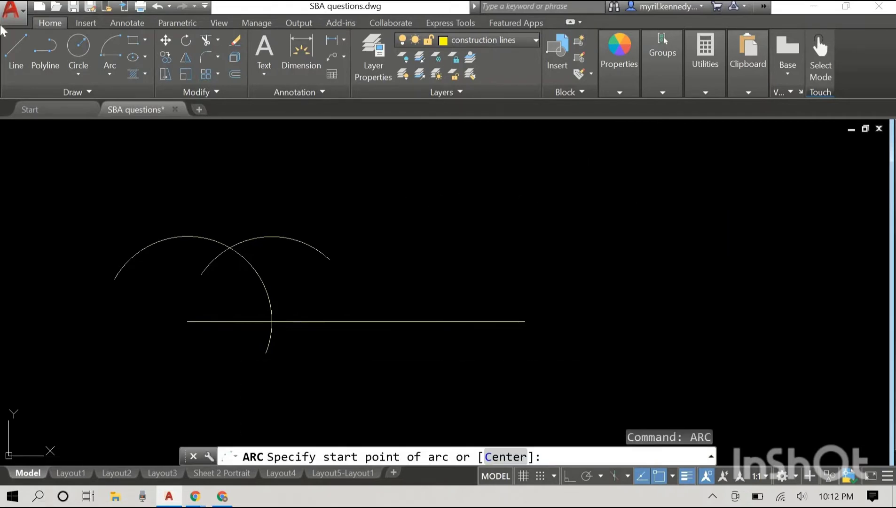
{"action": "key", "text": "Escape"}
{"action": "key", "text": "Escape"}
{"action": "left_click", "coordinate": [109, 69]}
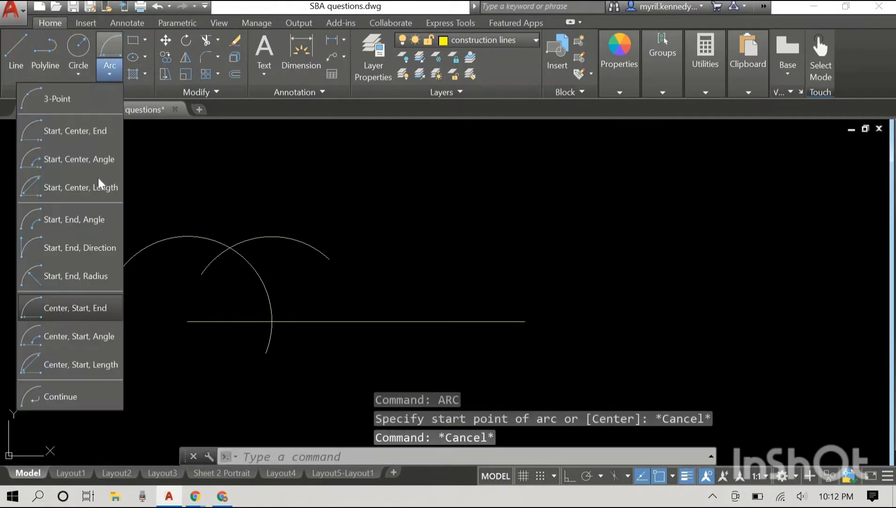
{"action": "left_click", "coordinate": [66, 309]}
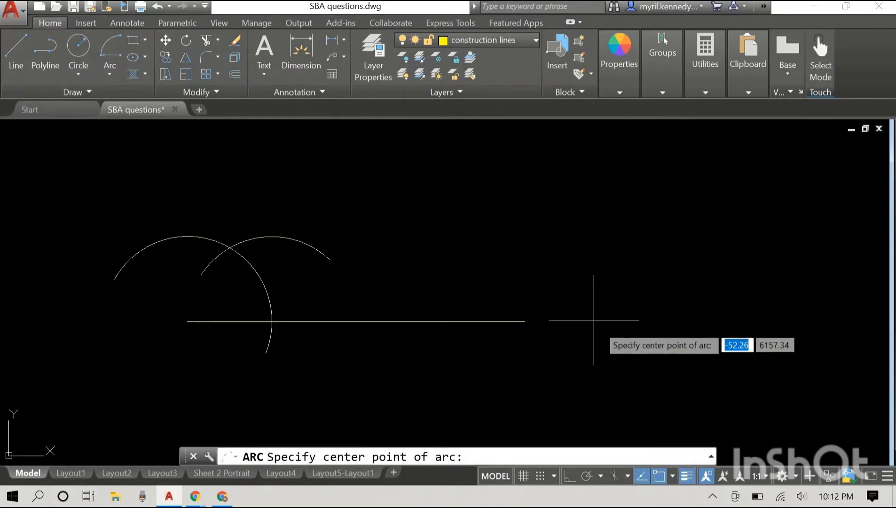
{"action": "left_click", "coordinate": [526, 321]}
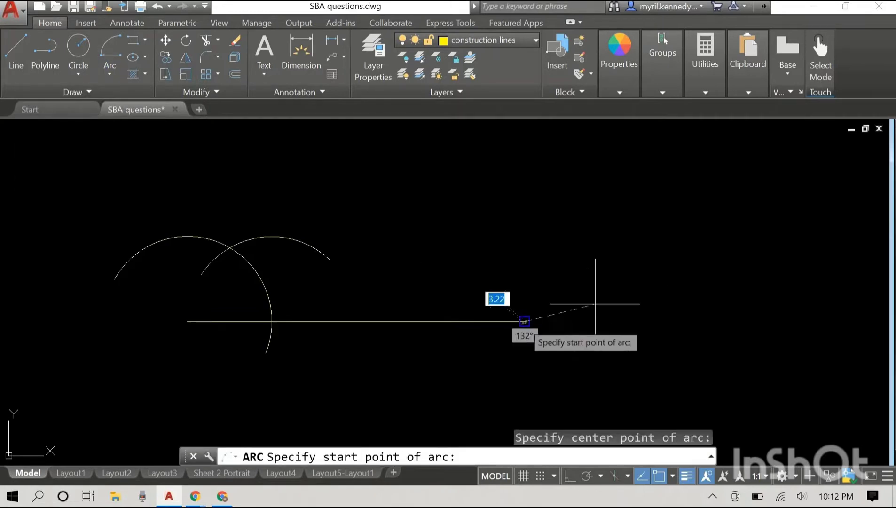
{"action": "left_click", "coordinate": [636, 352]}
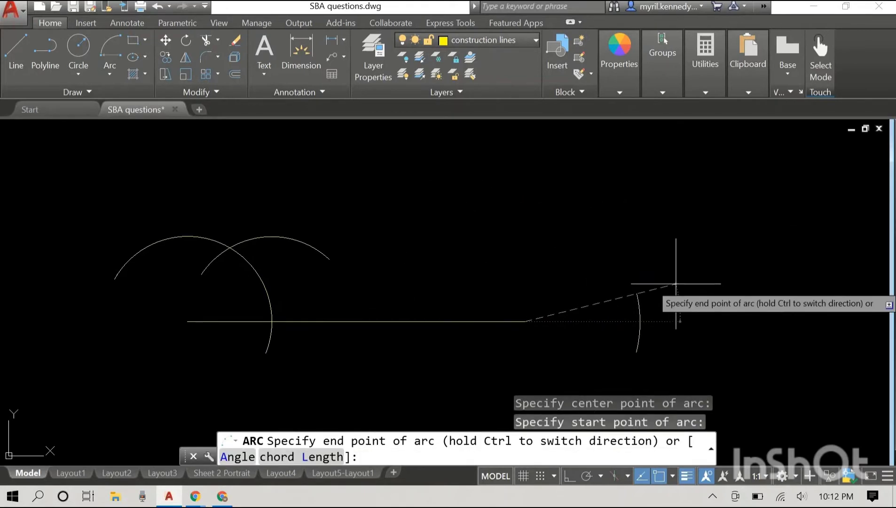
{"action": "key", "text": "Escape"}
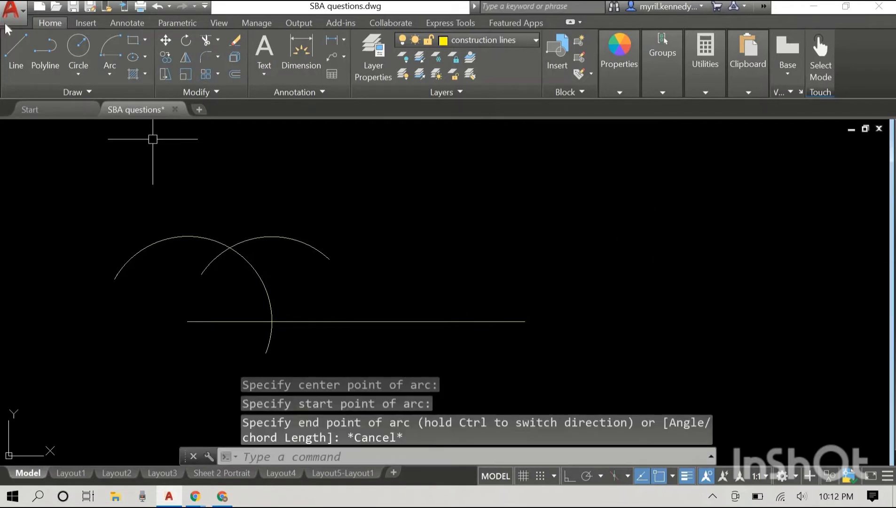
Draw a Center, Start, End arc of radius 150 about the baseline's right endpoint, ending just below the line on both sides.
{"action": "left_click", "coordinate": [109, 74]}
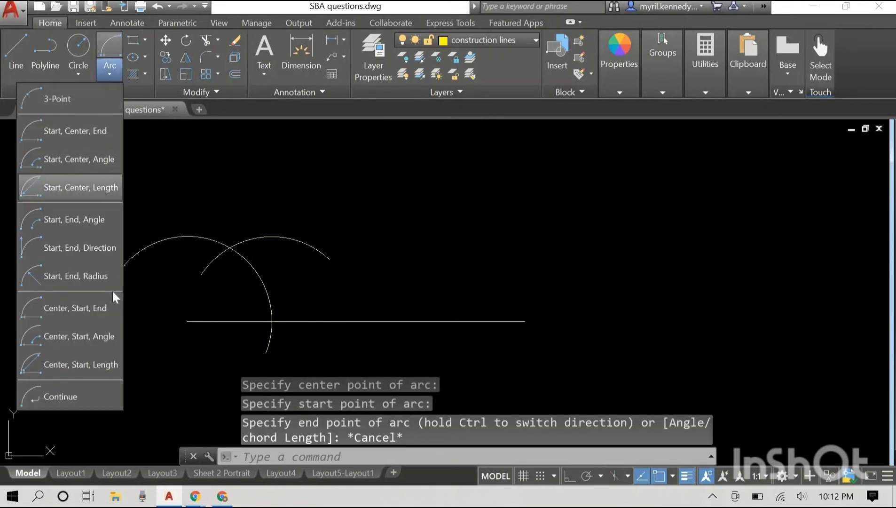
{"action": "left_click", "coordinate": [87, 308]}
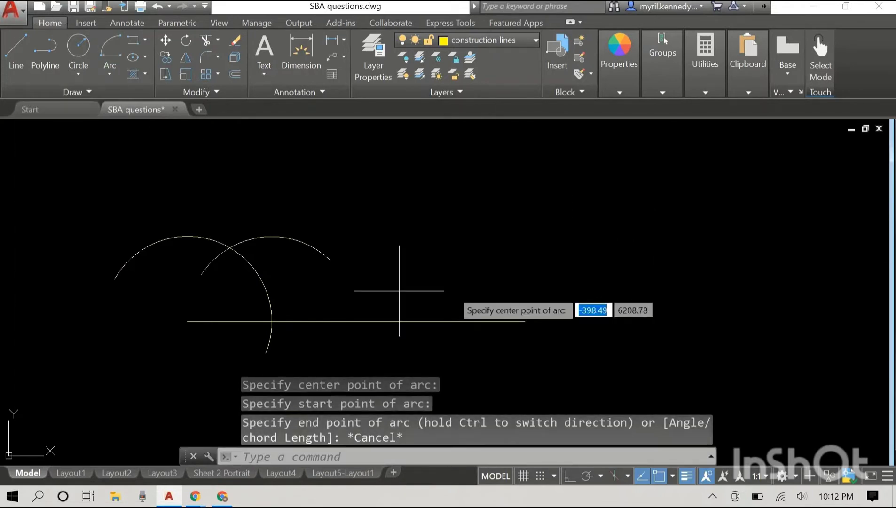
{"action": "left_click", "coordinate": [525, 321]}
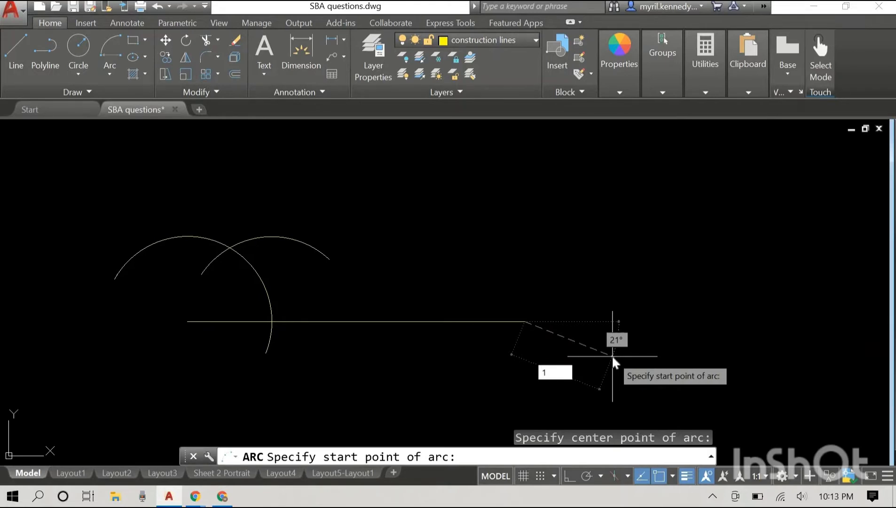
{"action": "type", "text": "50"}
{"action": "key", "text": "Return"}
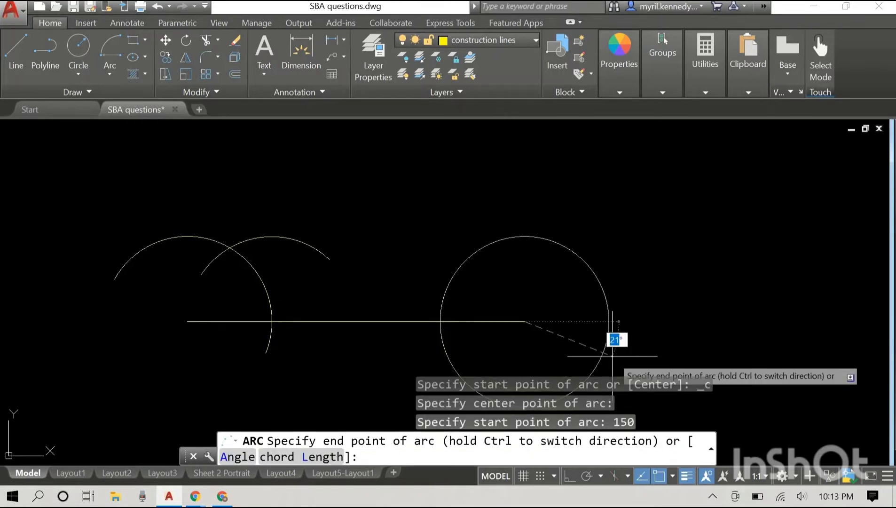
{"action": "left_click", "coordinate": [442, 339]}
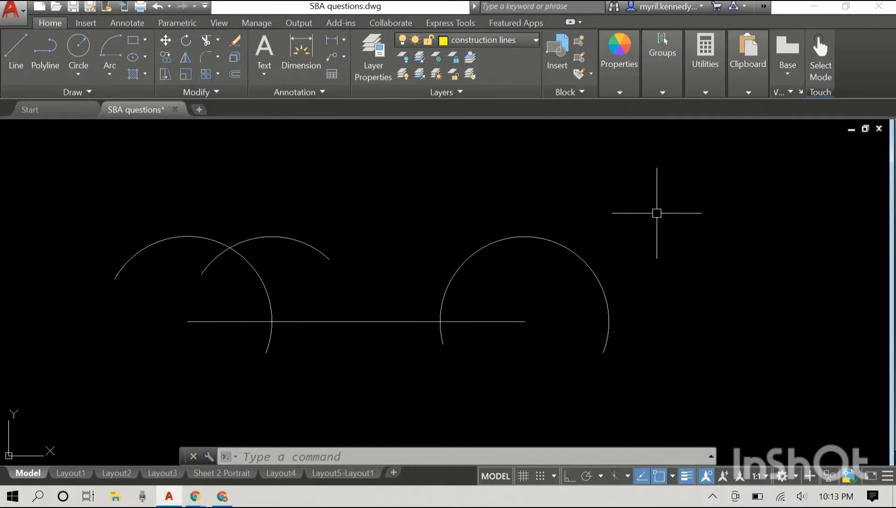
With Ortho on, extend the baseline by drawing a horizontal line from its right endpoint to just beyond the right-hand arc.
{"action": "key", "text": "Return"}
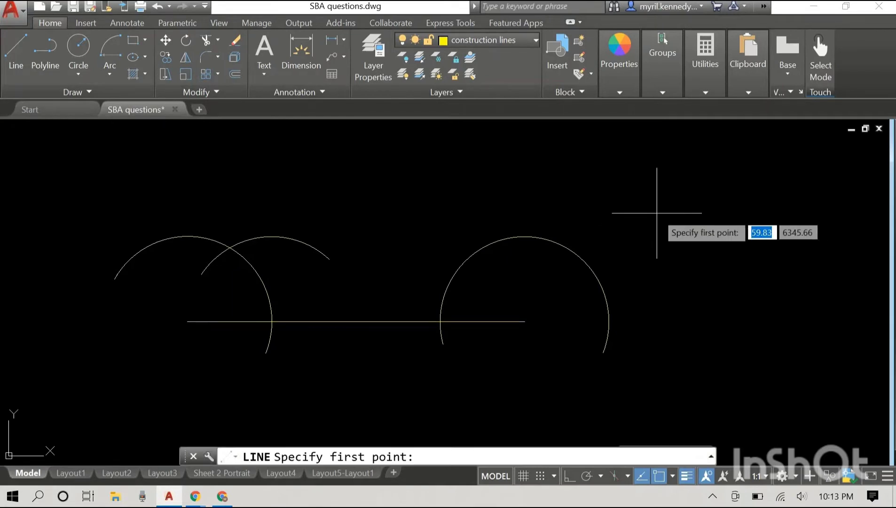
{"action": "left_click", "coordinate": [525, 321]}
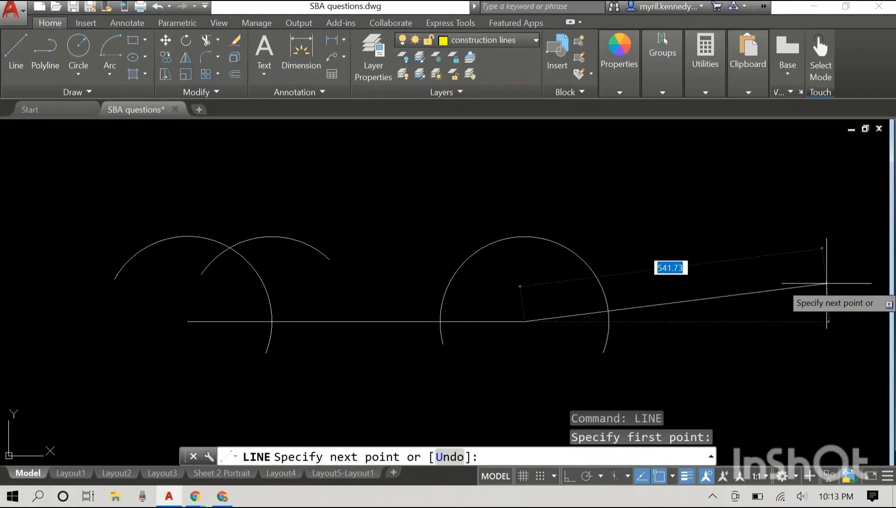
{"action": "key", "text": "F8"}
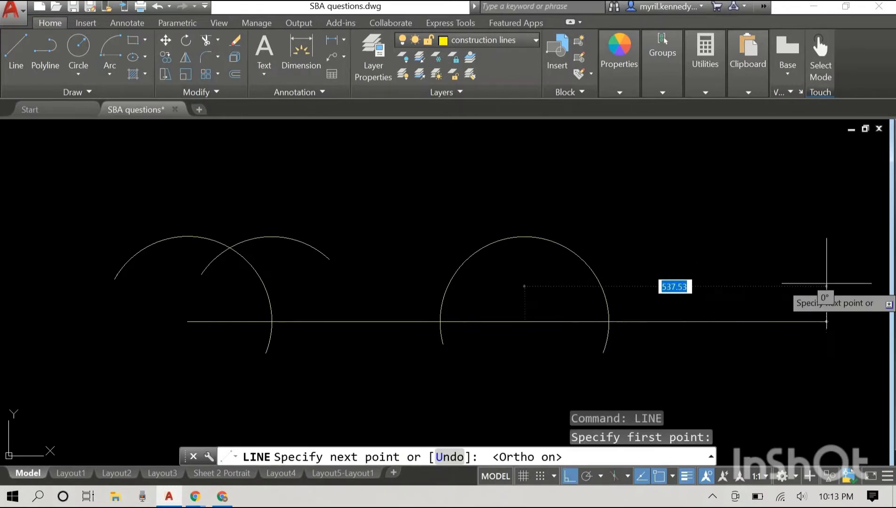
{"action": "left_click", "coordinate": [674, 301]}
{"action": "right_click", "coordinate": [735, 195]}
{"action": "left_click", "coordinate": [743, 201]}
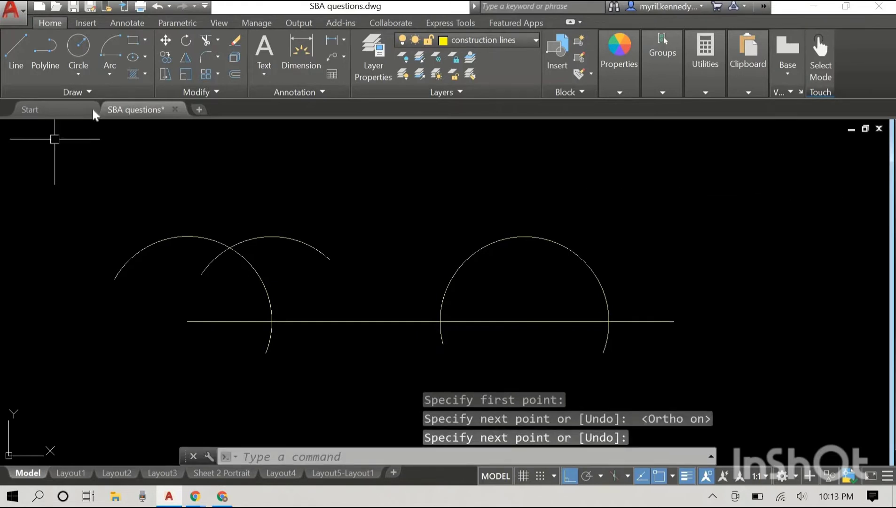
With Ortho off, draw a Center, Start, End arc of radius 200 centred where the right-hand arc crosses the extended baseline, sweeping up and left over that arc.
{"action": "left_click", "coordinate": [108, 72]}
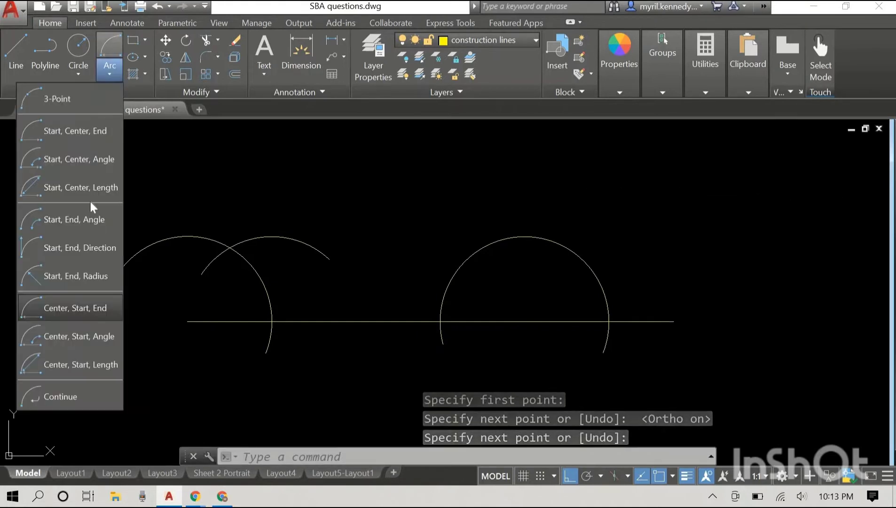
{"action": "left_click", "coordinate": [76, 307]}
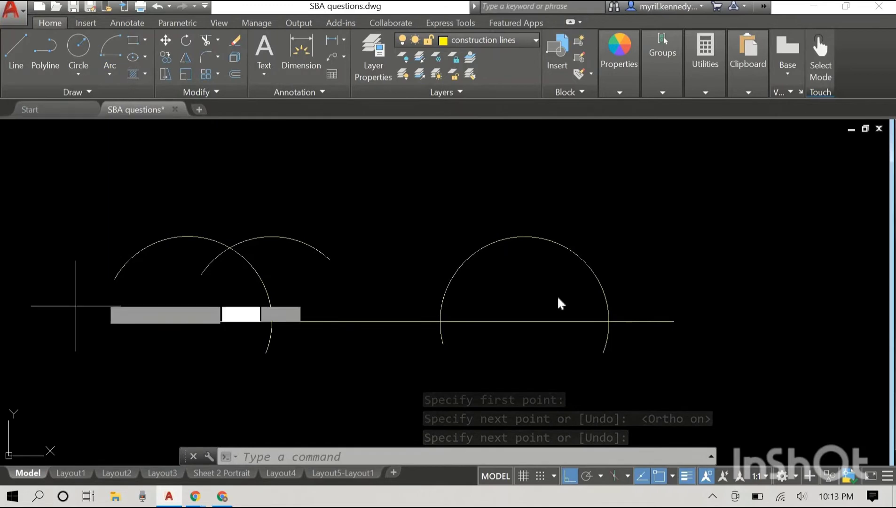
{"action": "left_click", "coordinate": [608, 321]}
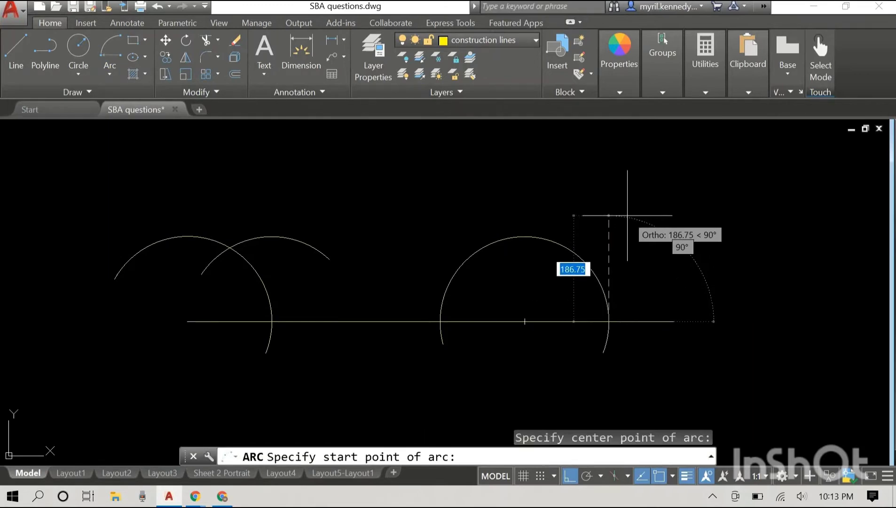
{"action": "key", "text": "F8"}
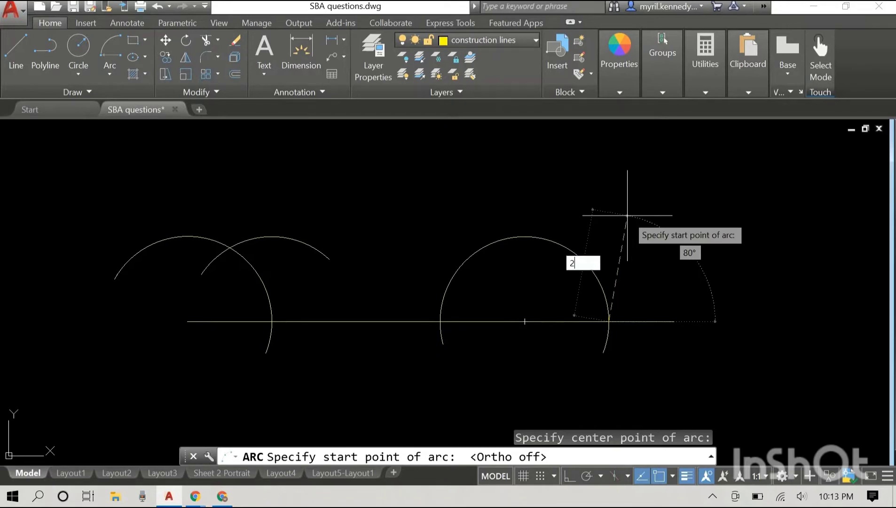
{"action": "type", "text": "200"}
{"action": "key", "text": "Return"}
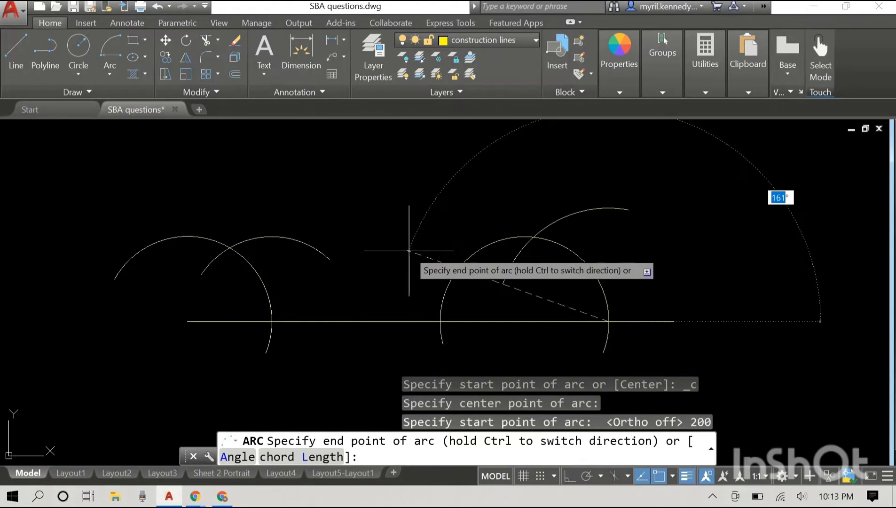
{"action": "key", "text": "Escape"}
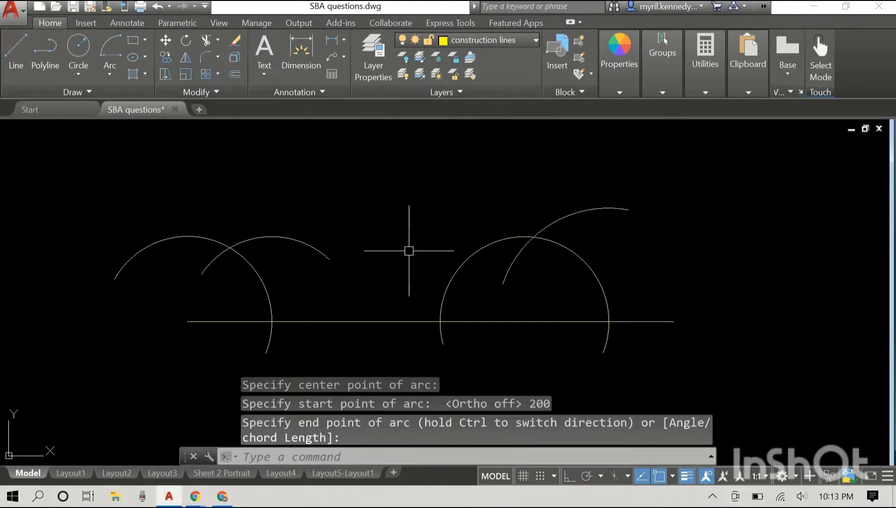
Draw a short Center, Start, End arc of radius 200 centred at the right-hand arc's left crossing with the baseline, cutting the previous radius 200 arc.
{"action": "left_click", "coordinate": [109, 73]}
{"action": "left_click", "coordinate": [81, 309]}
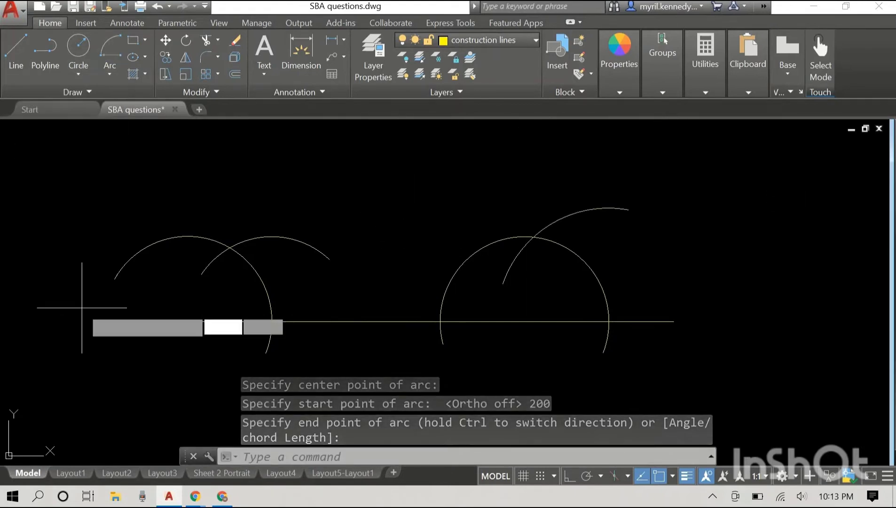
{"action": "left_click", "coordinate": [440, 322]}
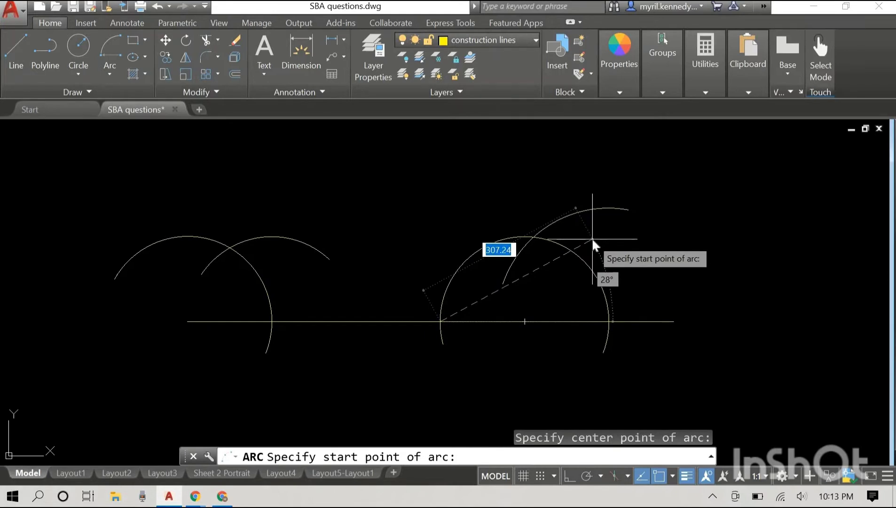
{"action": "key", "text": "Return"}
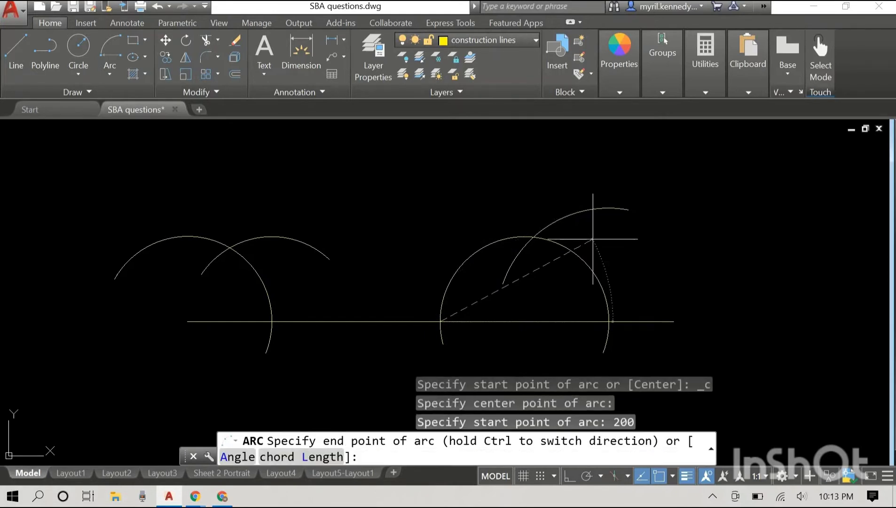
{"action": "left_click", "coordinate": [506, 187]}
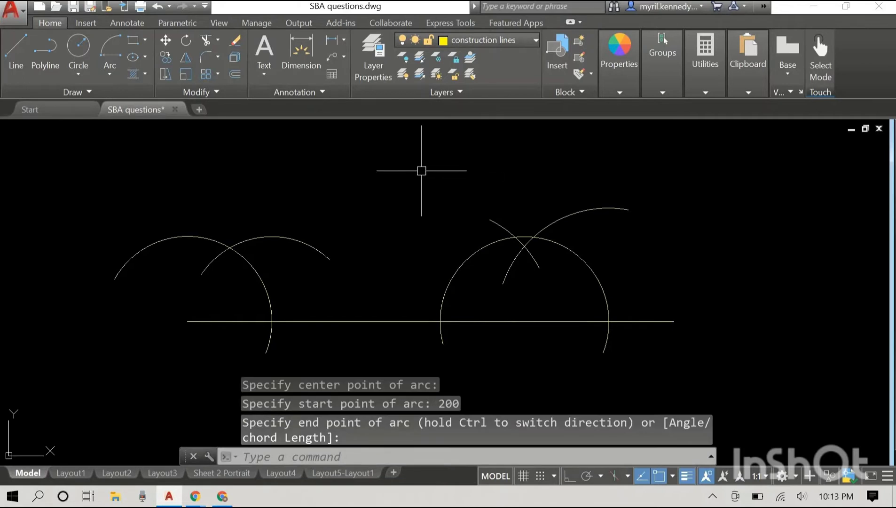
Draw a line from the baseline's left endpoint to the intersection of the two left-hand arcs.
{"action": "scroll", "coordinate": [407, 180], "scroll_direction": "down", "scroll_amount": 3}
{"action": "middle_click_drag", "start_coordinate": [405, 176], "coordinate": [400, 236]}
{"action": "middle_click_drag", "start_coordinate": [403, 178], "coordinate": [397, 204]}
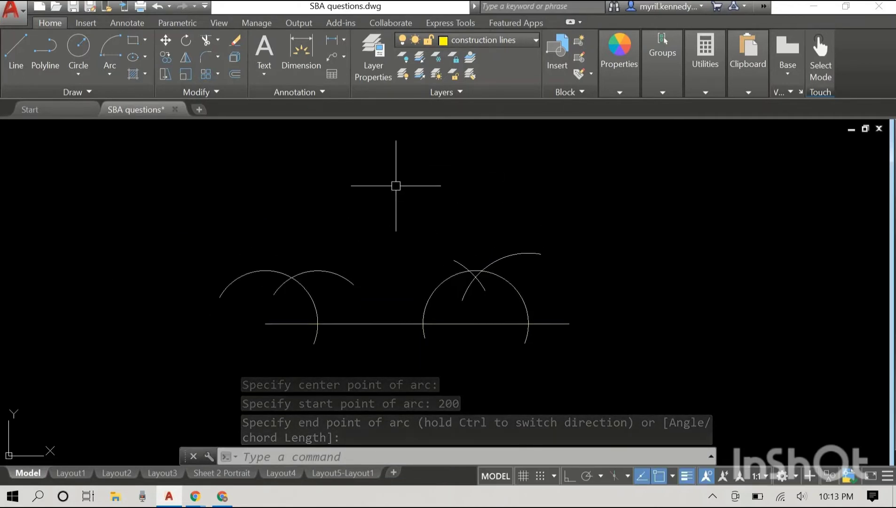
{"action": "type", "text": "LINE"}
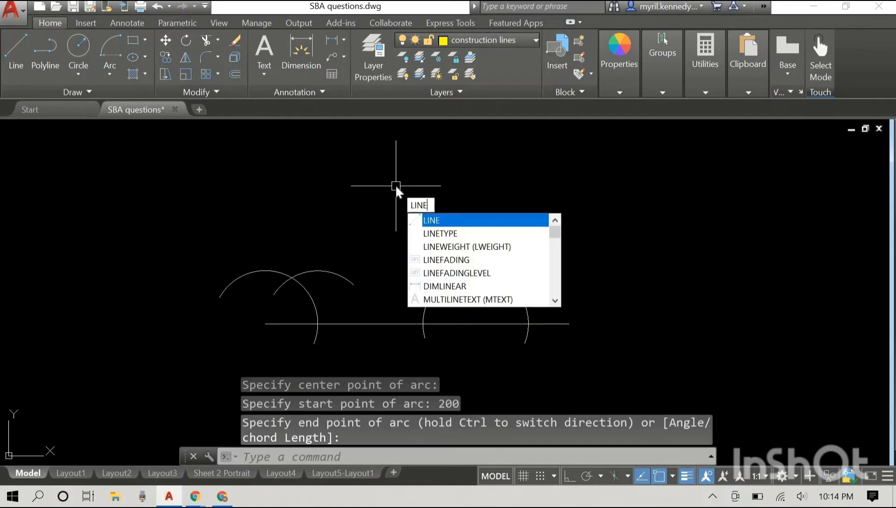
{"action": "key", "text": "Return"}
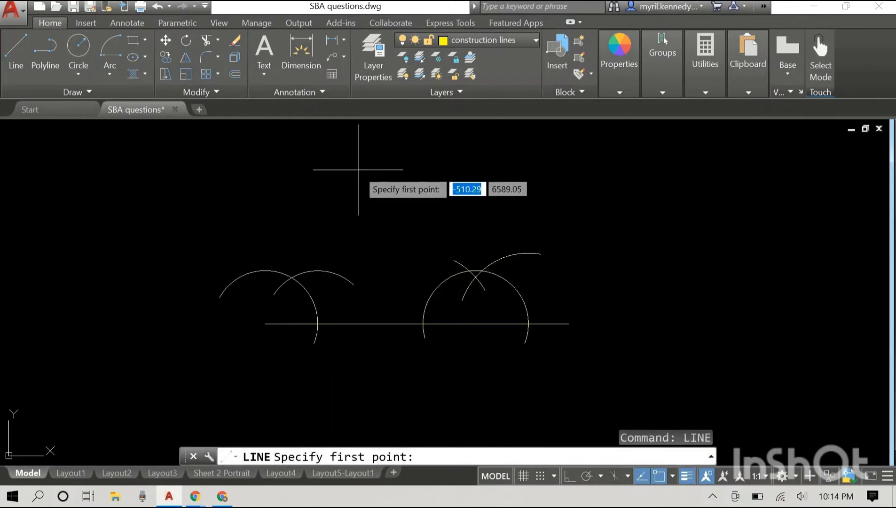
{"action": "left_click", "coordinate": [265, 323]}
{"action": "scroll", "coordinate": [290, 280], "scroll_direction": "up", "scroll_amount": 5}
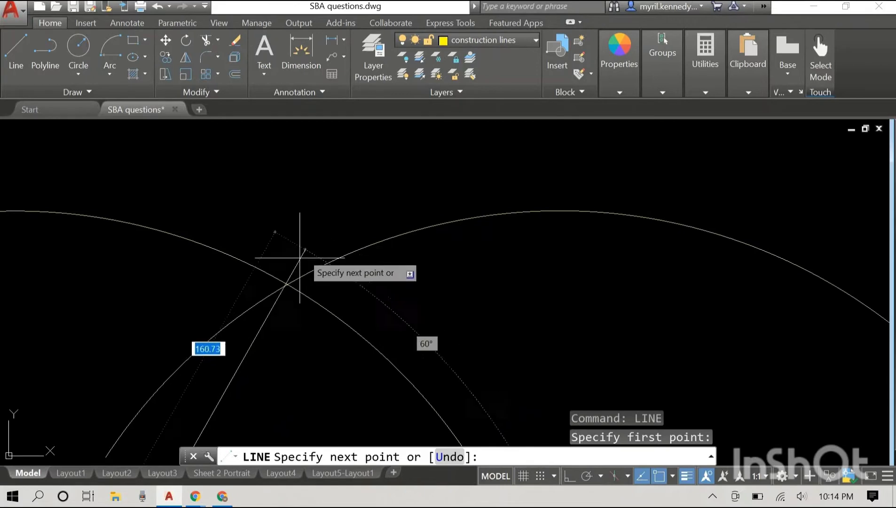
{"action": "left_click", "coordinate": [287, 285]}
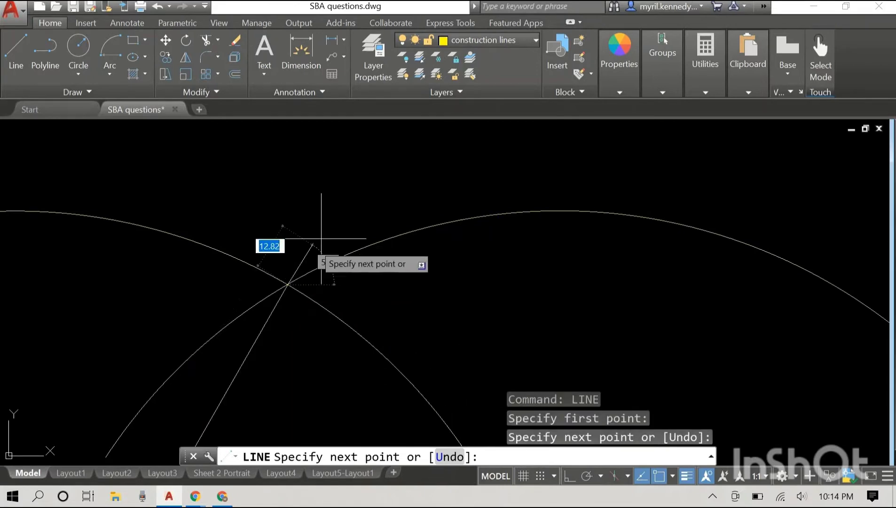
{"action": "key", "text": "Escape"}
Check the angle between the sloping line and the baseline with an angular dimension, without placing it.
{"action": "scroll", "coordinate": [336, 214], "scroll_direction": "down", "scroll_amount": 5}
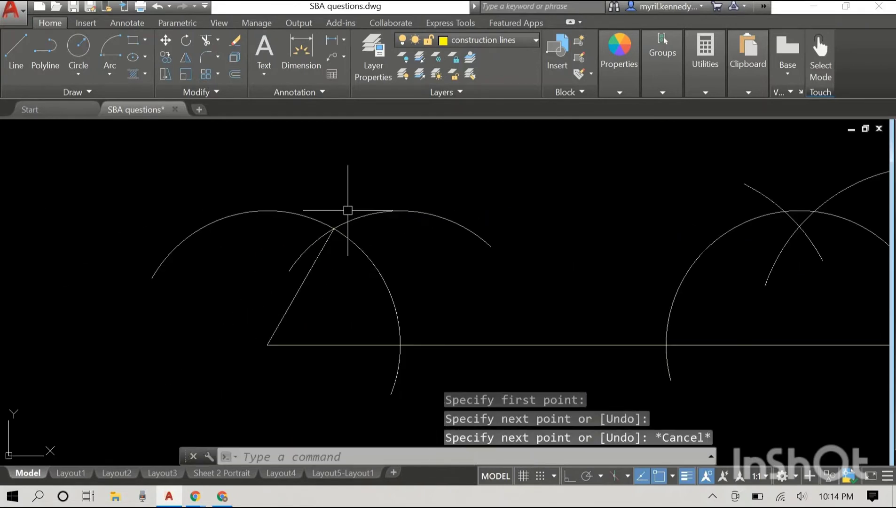
{"action": "scroll", "coordinate": [320, 257], "scroll_direction": "down", "scroll_amount": 1}
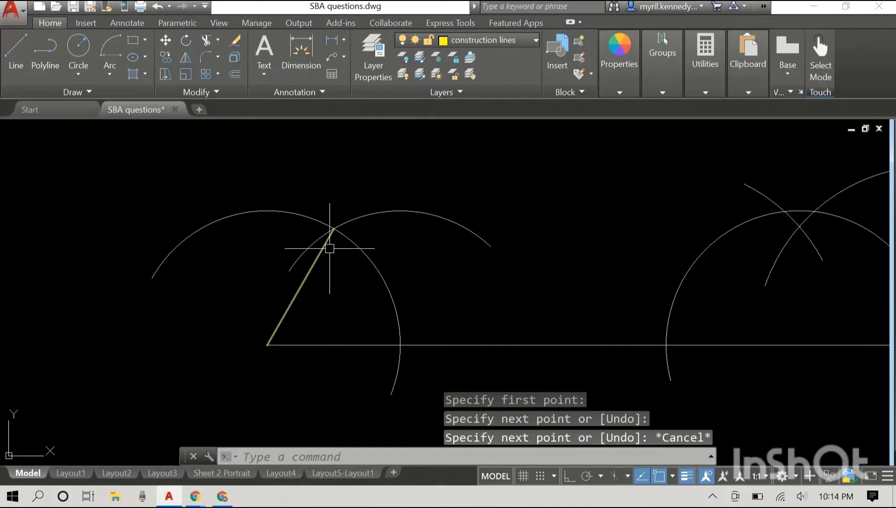
{"action": "scroll", "coordinate": [455, 161], "scroll_direction": "down", "scroll_amount": 2}
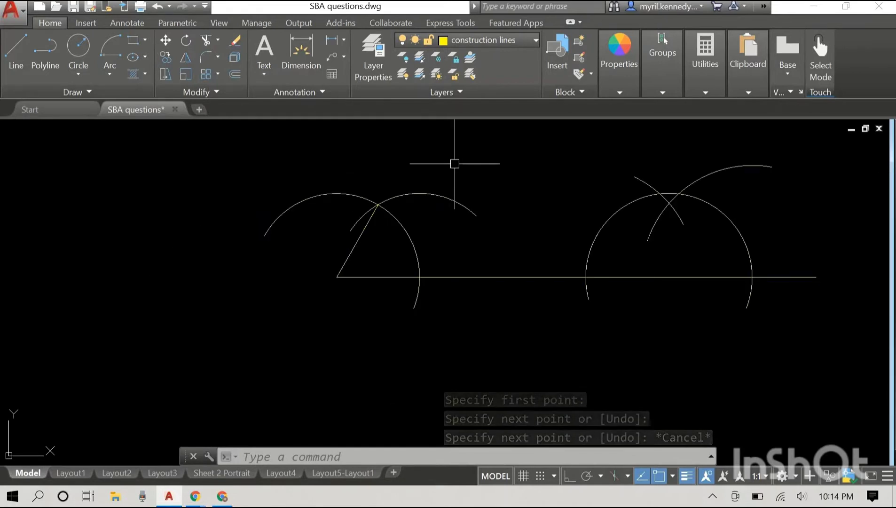
{"action": "type", "text": "dim"}
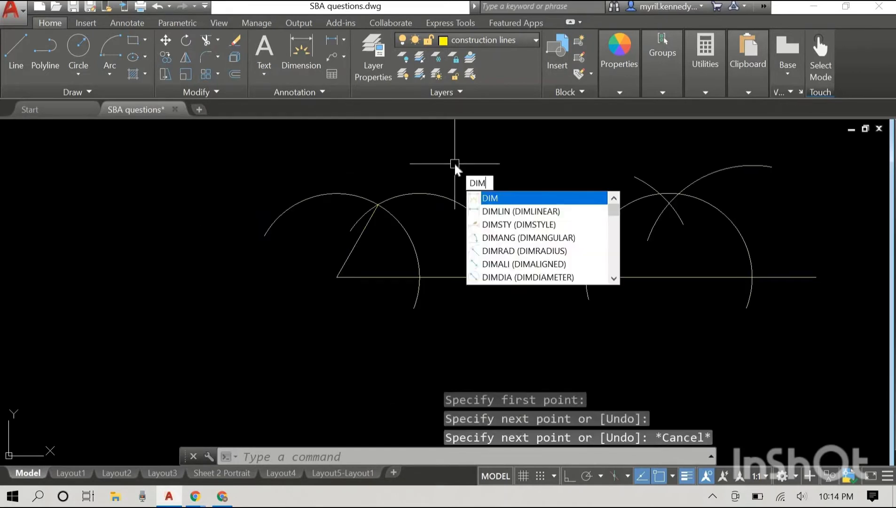
{"action": "key", "text": "Down"}
{"action": "key", "text": "Down"}
{"action": "key", "text": "Down"}
{"action": "key", "text": "Return"}
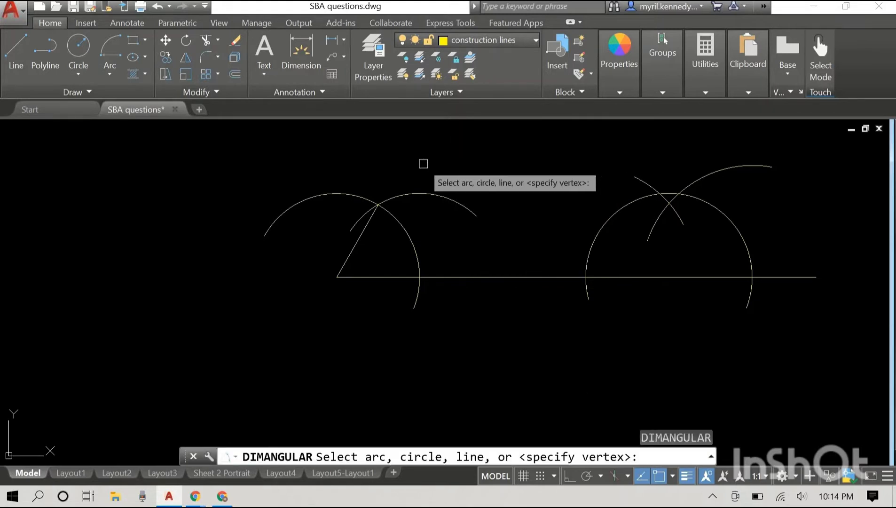
{"action": "left_click", "coordinate": [363, 237]}
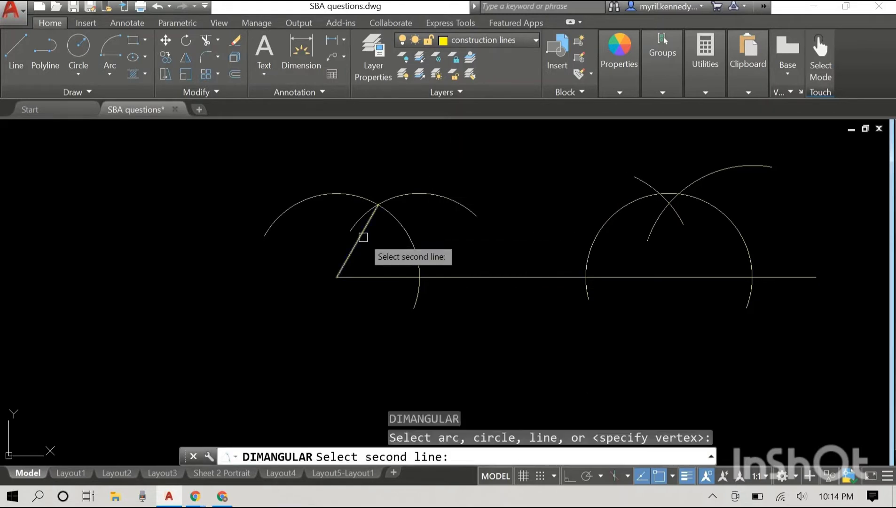
{"action": "left_click", "coordinate": [372, 277]}
{"action": "scroll", "coordinate": [388, 257], "scroll_direction": "up", "scroll_amount": 4}
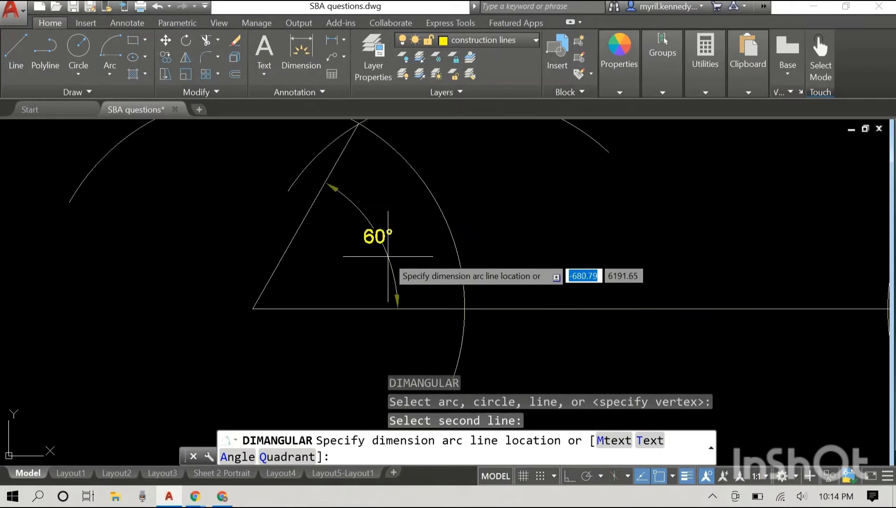
{"action": "scroll", "coordinate": [388, 256], "scroll_direction": "down", "scroll_amount": 2}
{"action": "key", "text": "Escape"}
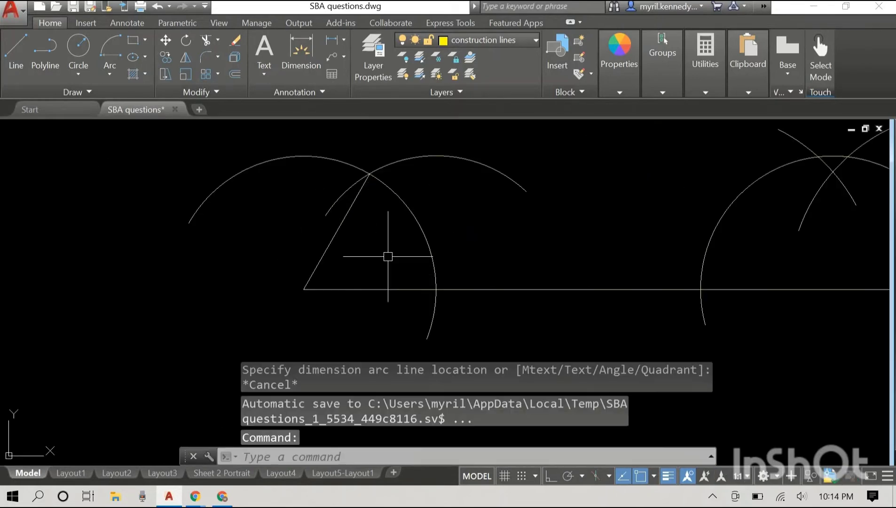
Draw a line from the right-hand arc's centre on the baseline up to the intersection of the two radius 200 arcs.
{"action": "middle_click_drag", "start_coordinate": [667, 226], "coordinate": [322, 296]}
{"action": "scroll", "coordinate": [320, 204], "scroll_direction": "down", "scroll_amount": 2}
{"action": "middle_click_drag", "start_coordinate": [320, 204], "coordinate": [380, 220]}
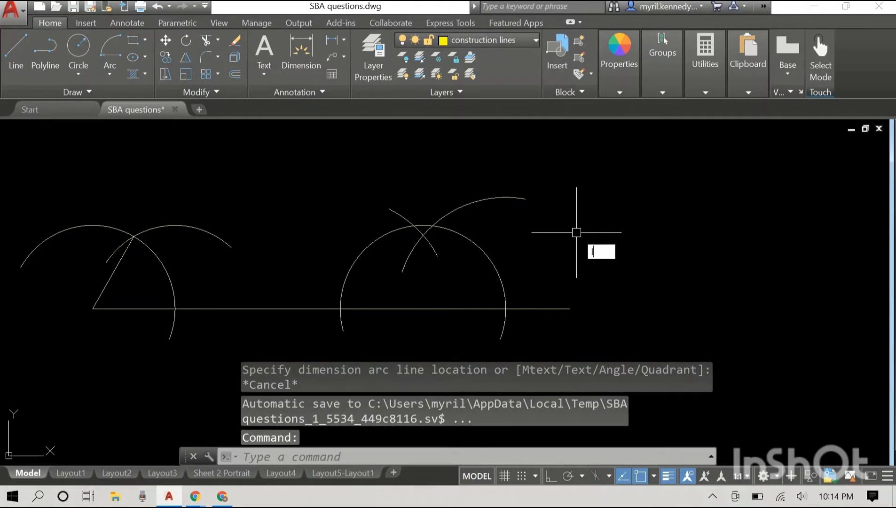
{"action": "key", "text": "Return"}
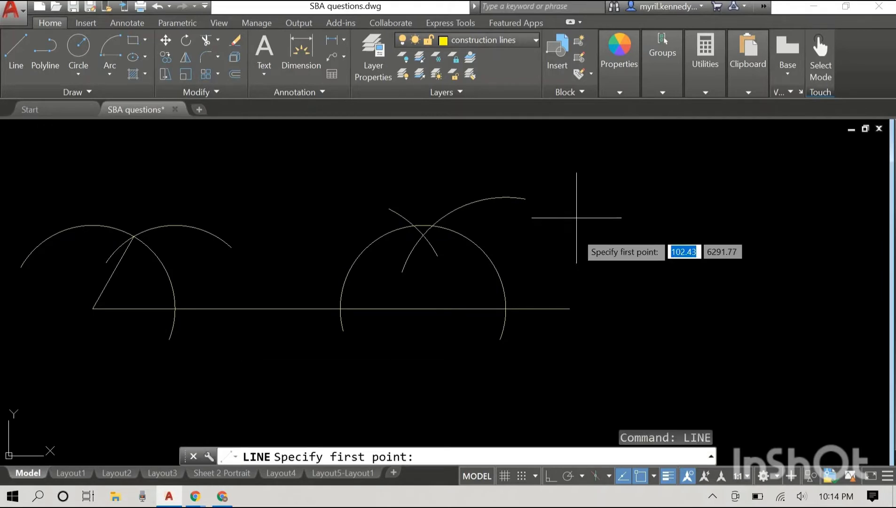
{"action": "left_click", "coordinate": [422, 309]}
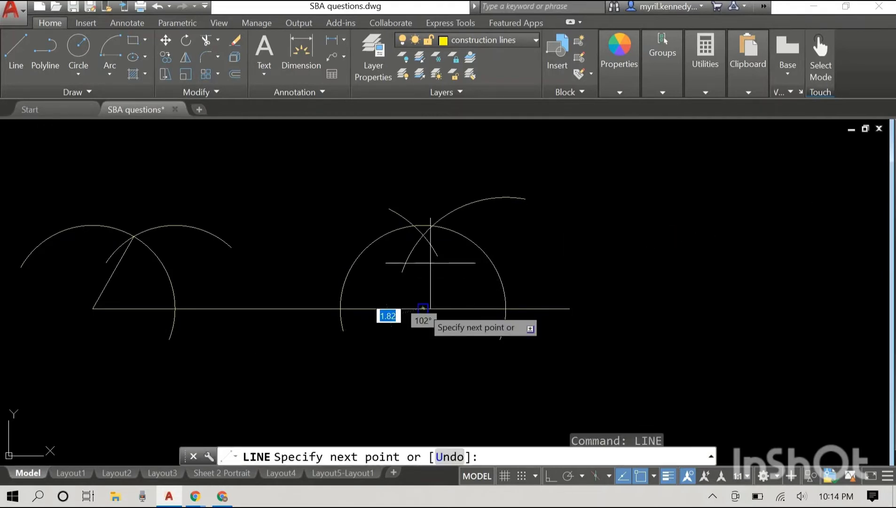
{"action": "left_click", "coordinate": [423, 235]}
{"action": "key", "text": "Escape"}
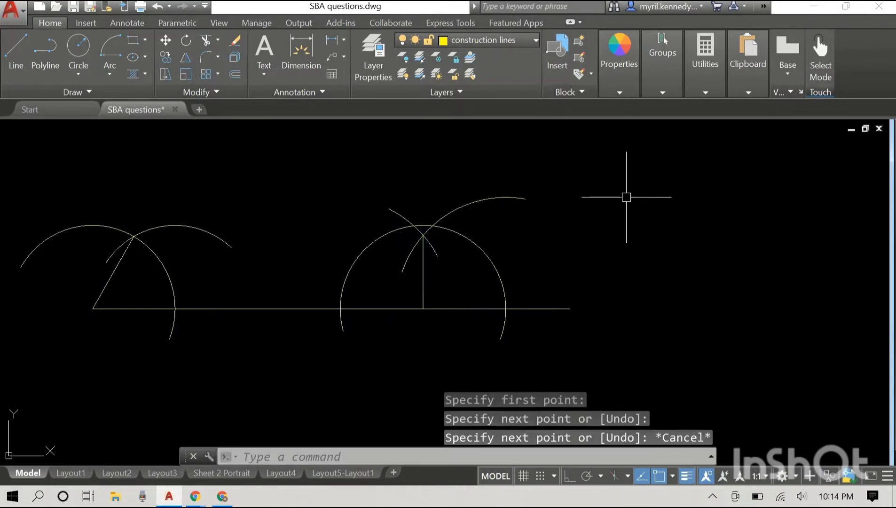
{"action": "type", "text": "dim"}
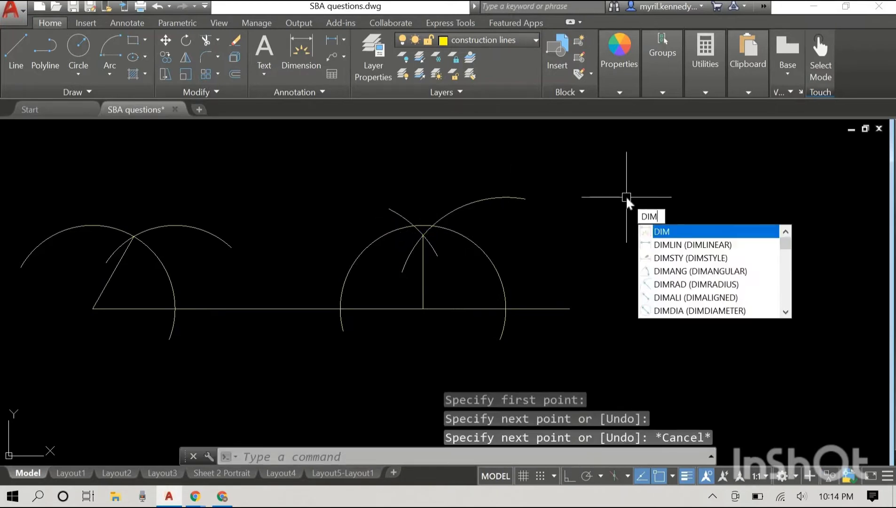
{"action": "key", "text": "Down"}
{"action": "key", "text": "Down"}
{"action": "key", "text": "Down"}
{"action": "key", "text": "Down"}
{"action": "key", "text": "Down"}
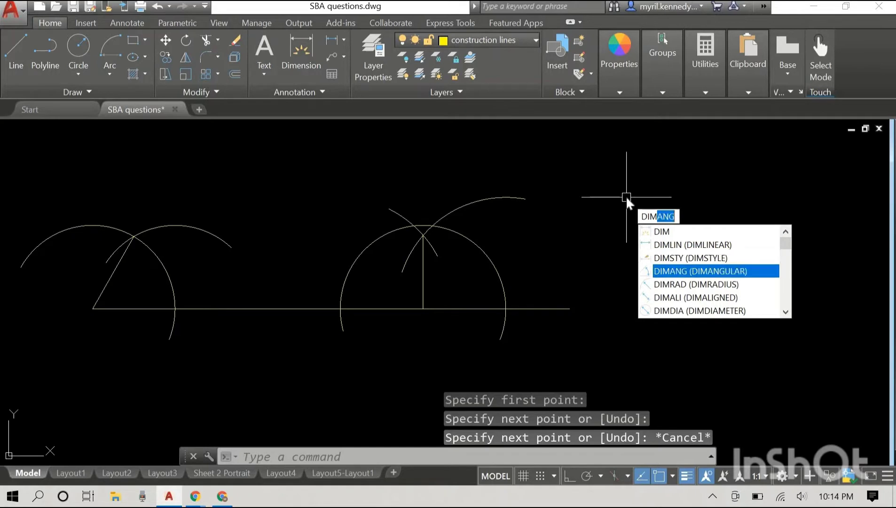
{"action": "key", "text": "Escape"}
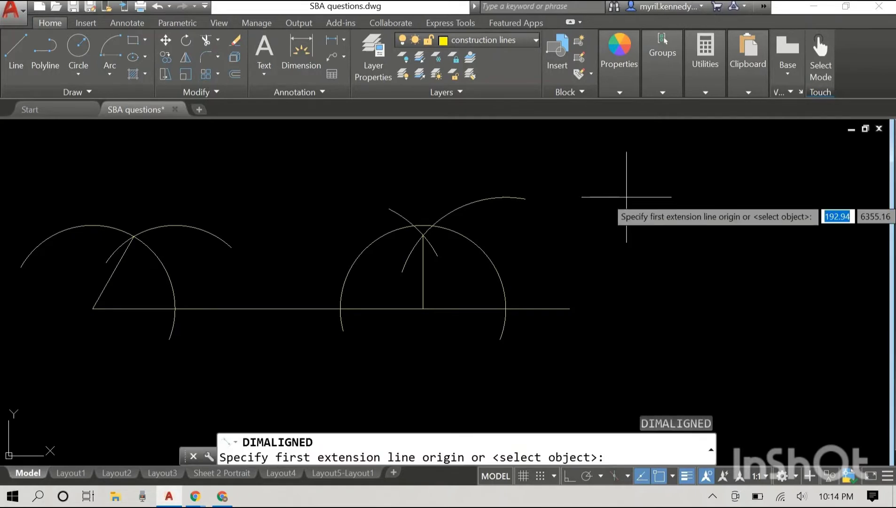
{"action": "key", "text": "Escape"}
{"action": "key", "text": "Escape"}
{"action": "key", "text": "Escape"}
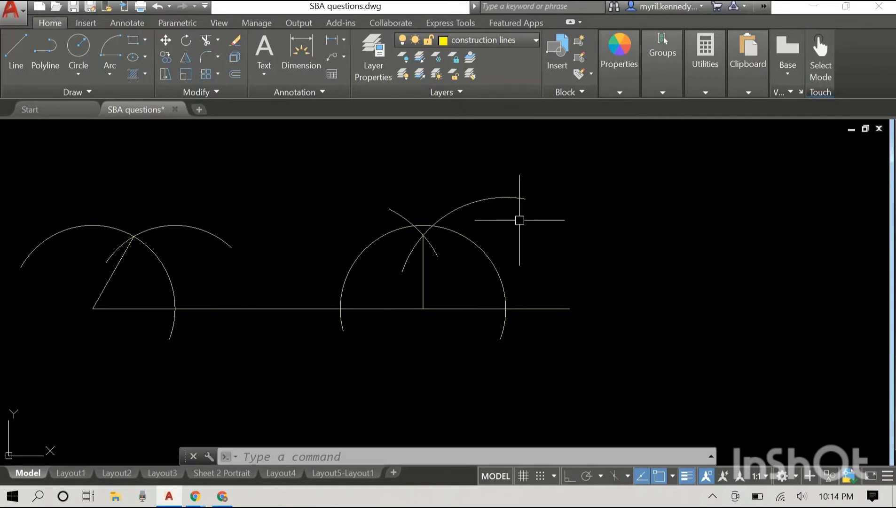
{"action": "key", "text": "Escape"}
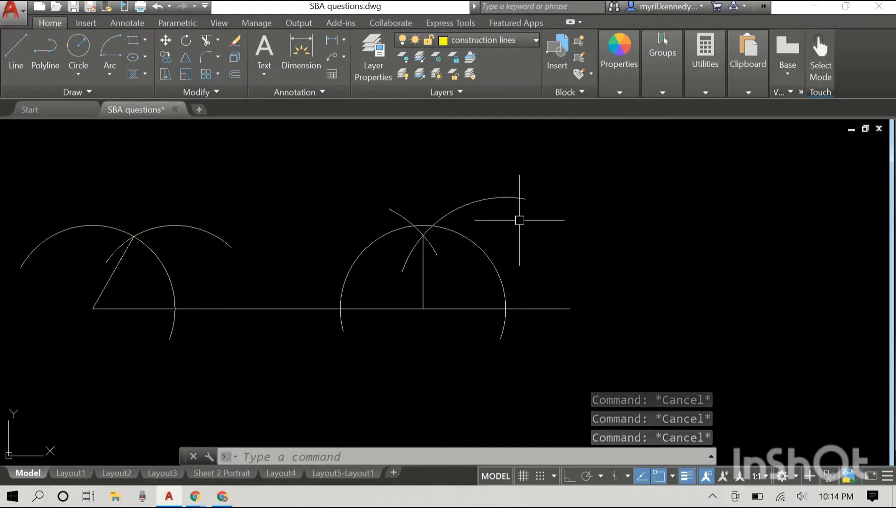
{"action": "left_click", "coordinate": [682, 200]}
{"action": "left_click", "coordinate": [695, 260]}
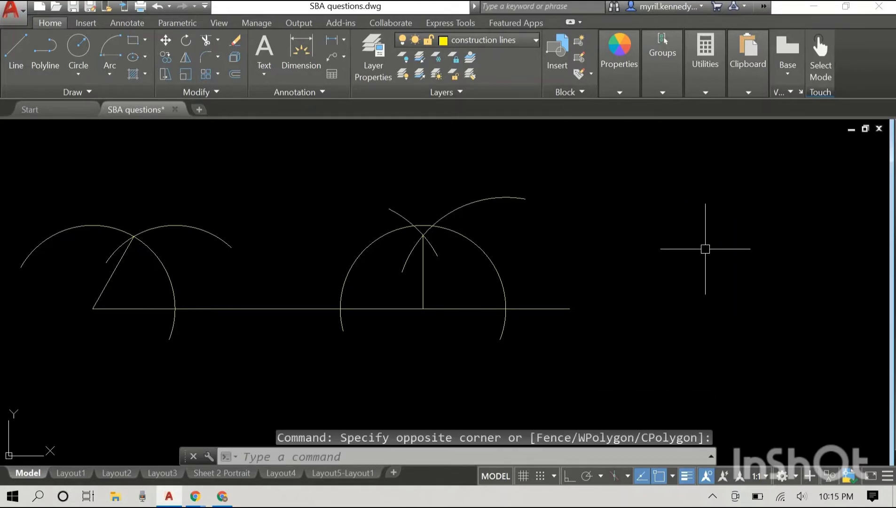
Check the angle between the vertical line and the baseline with an angular dimension, without placing it.
{"action": "type", "text": "dim"}
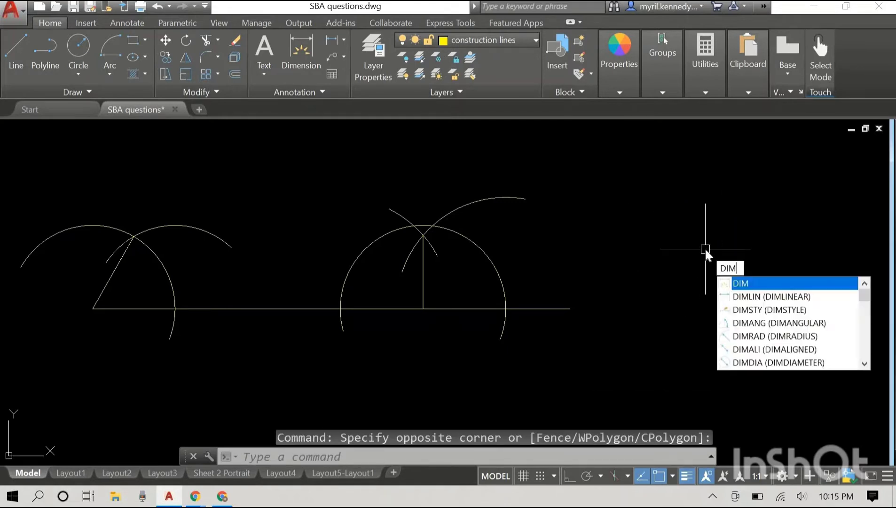
{"action": "key", "text": "Down"}
{"action": "key", "text": "Down"}
{"action": "key", "text": "Down"}
{"action": "key", "text": "Return"}
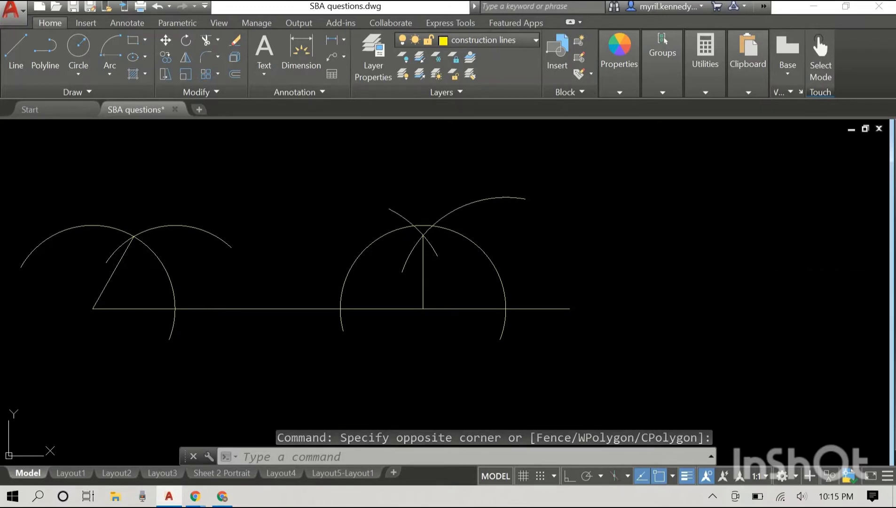
{"action": "left_click", "coordinate": [422, 281]}
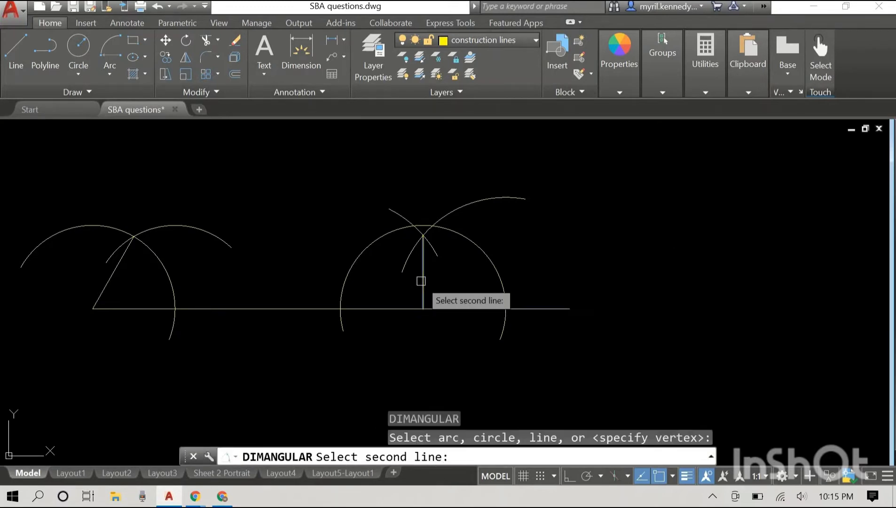
{"action": "left_click", "coordinate": [382, 309]}
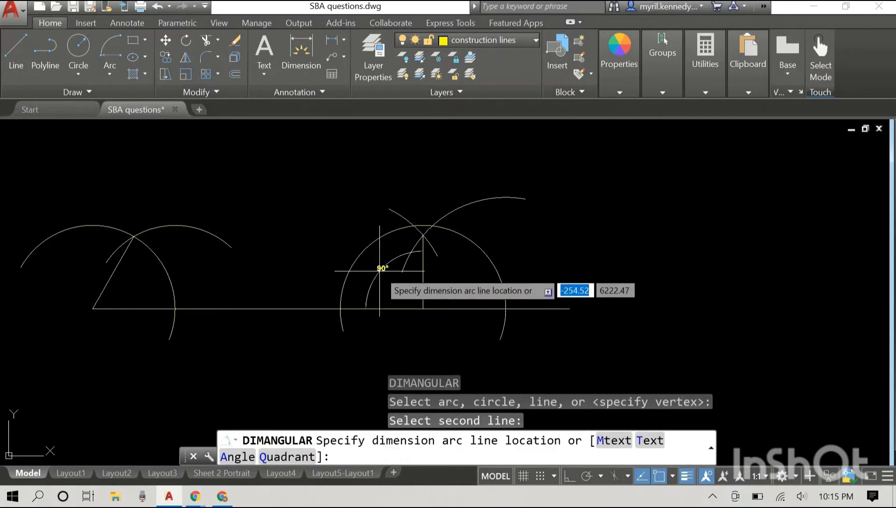
{"action": "scroll", "coordinate": [379, 261], "scroll_direction": "up", "scroll_amount": 3}
{"action": "scroll", "coordinate": [379, 266], "scroll_direction": "down", "scroll_amount": 3}
{"action": "key", "text": "Escape"}
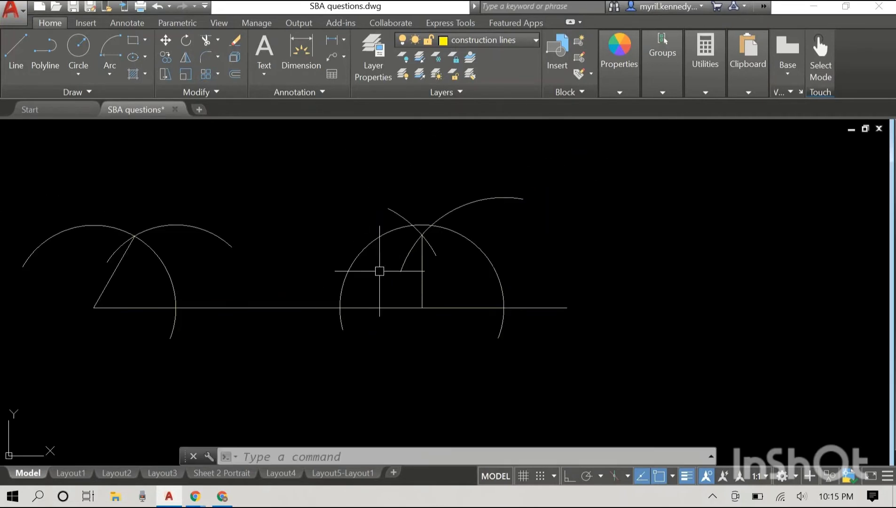
Lengthen the vertical line upward past the arc intersection with Ortho on, to about 286 units in total.
{"action": "left_click", "coordinate": [419, 260]}
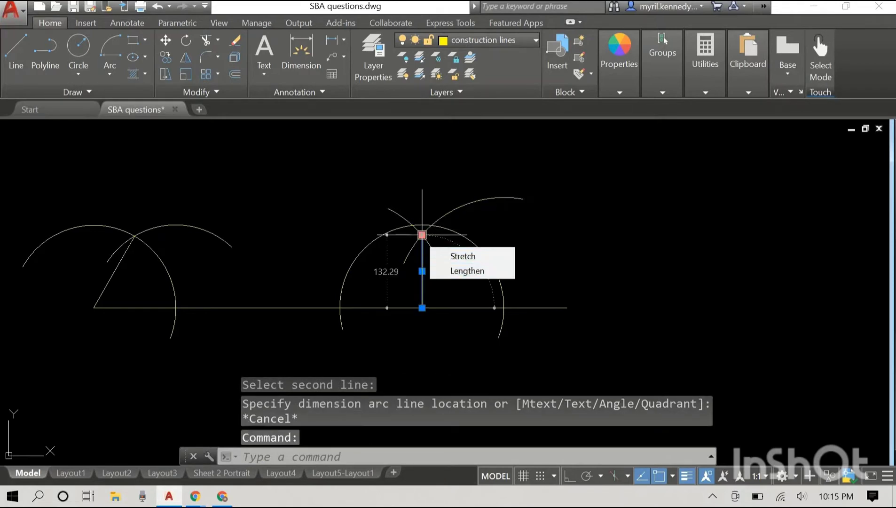
{"action": "mouse_move", "coordinate": [421, 235]}
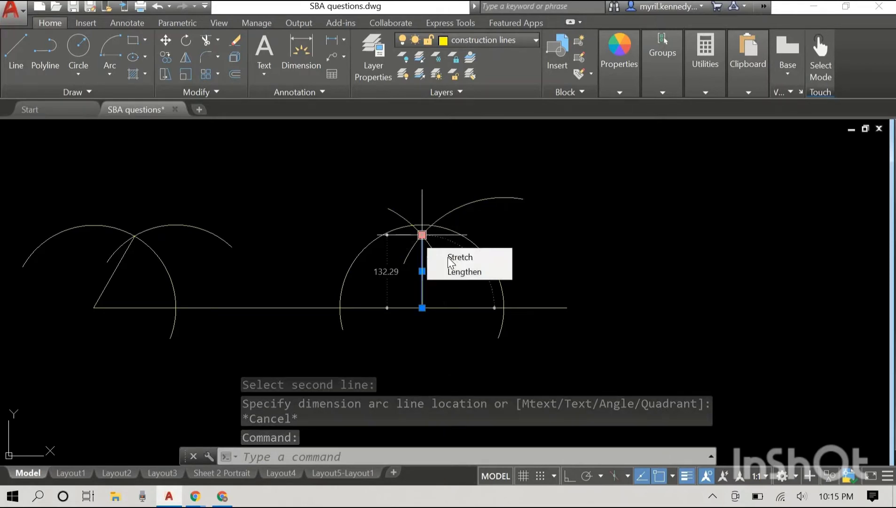
{"action": "left_click", "coordinate": [454, 272]}
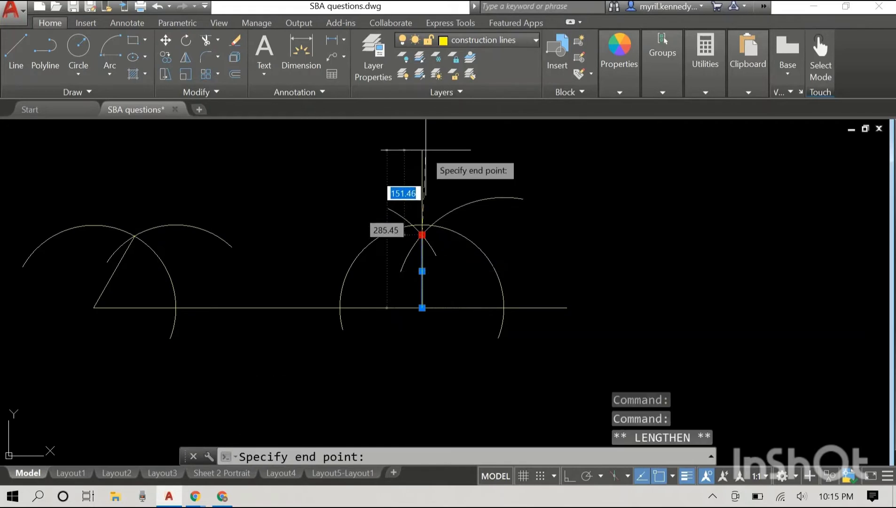
{"action": "key", "text": "F8"}
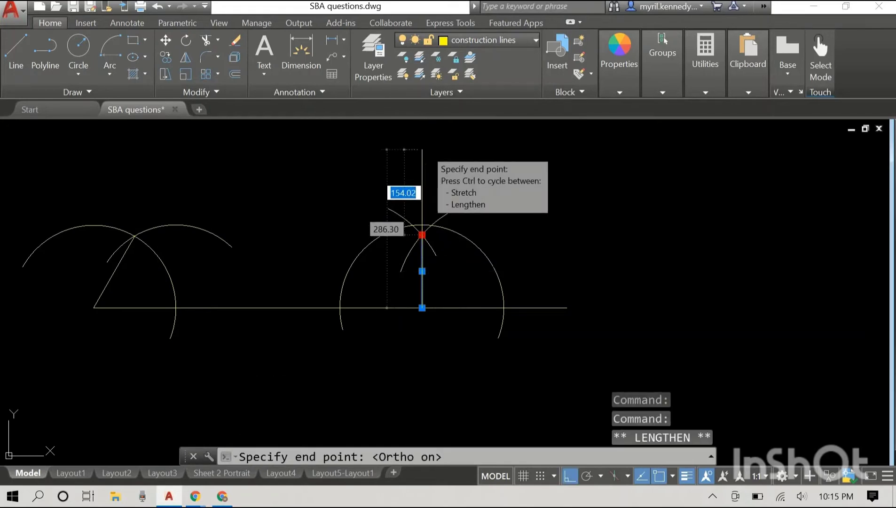
{"action": "left_click", "coordinate": [405, 149]}
{"action": "key", "text": "Escape"}
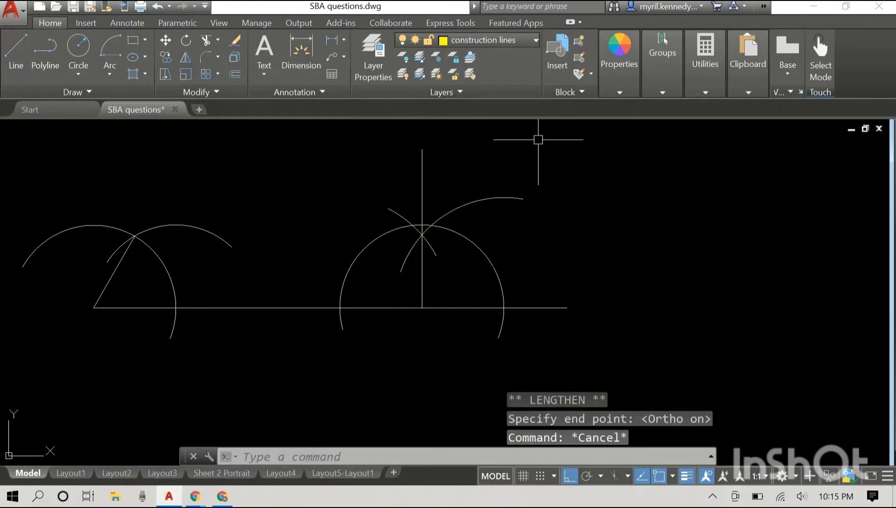
Draw a Center, Start, End arc of radius 150 centred where the vertical line crosses the right-hand arc, sweeping on its left side.
{"action": "scroll", "coordinate": [206, 216], "scroll_direction": "down", "scroll_amount": 2}
{"action": "middle_click_drag", "start_coordinate": [212, 180], "coordinate": [275, 252]}
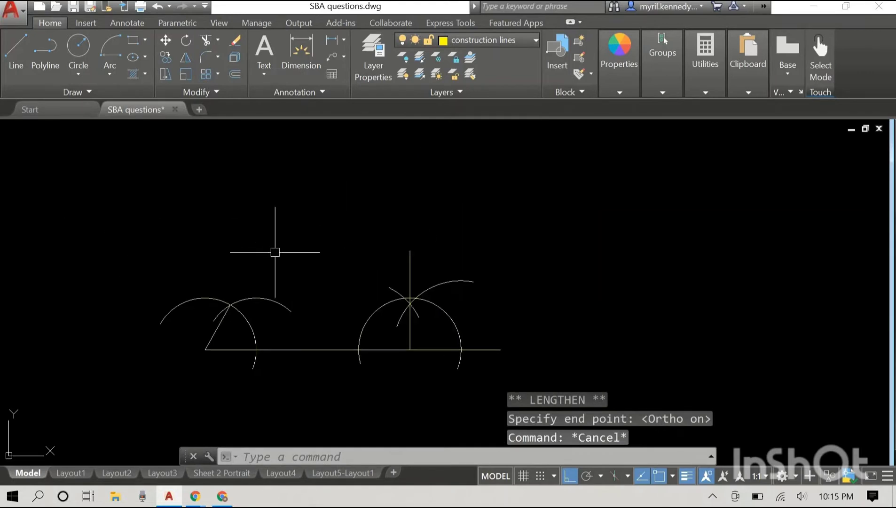
{"action": "scroll", "coordinate": [274, 252], "scroll_direction": "up", "scroll_amount": 2}
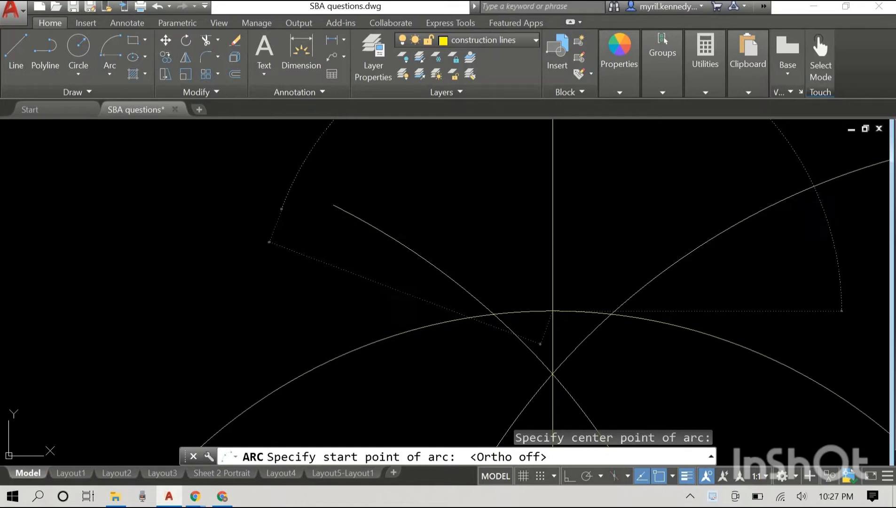
{"action": "key", "text": "Return"}
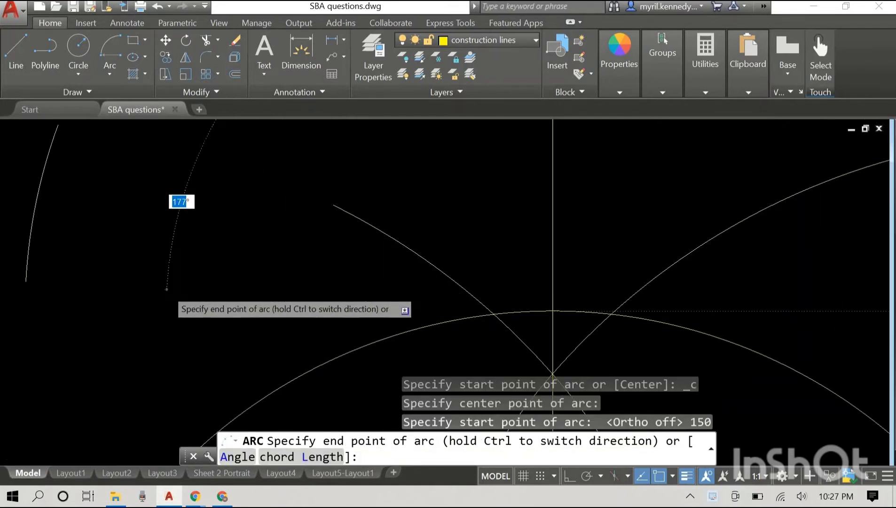
{"action": "scroll", "coordinate": [170, 286], "scroll_direction": "down", "scroll_amount": 5}
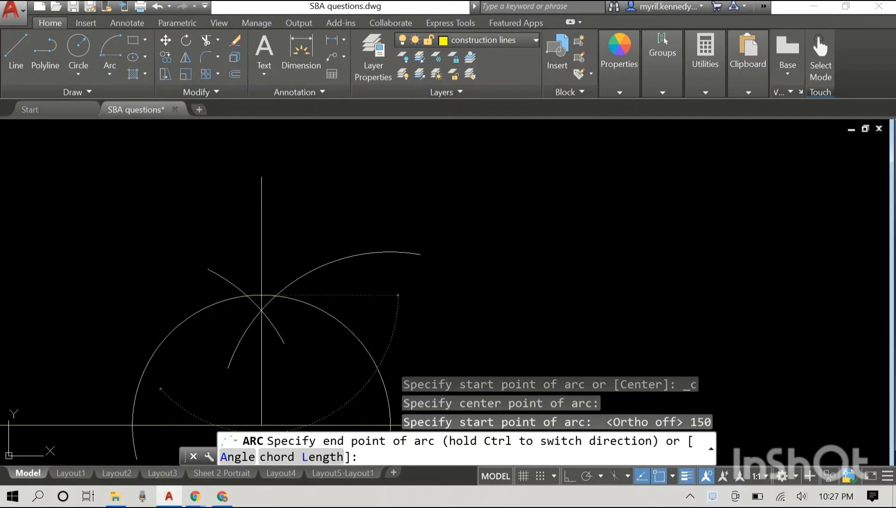
{"action": "left_click", "coordinate": [158, 258]}
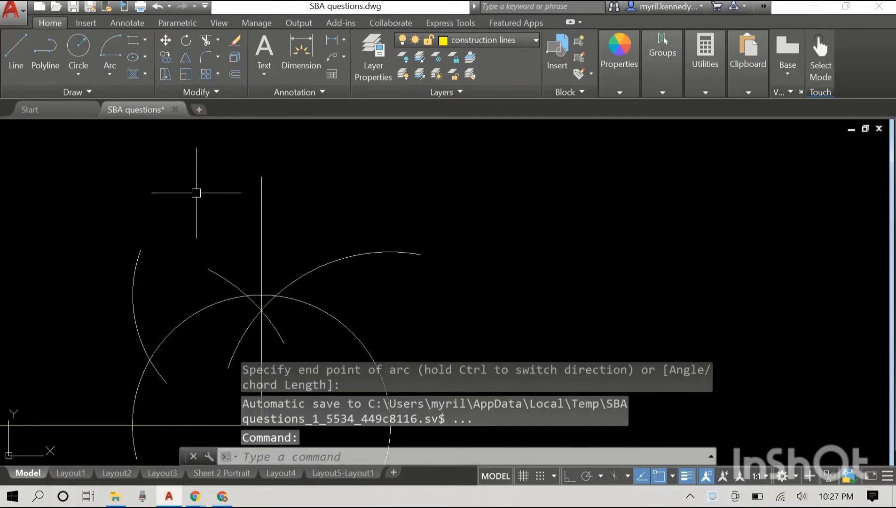
Draw a short Center, Start, End arc of radius 150 centred at the right-hand arc's left crossing with the baseline, cutting the previous radius 150 arc.
{"action": "middle_click_drag", "start_coordinate": [196, 193], "coordinate": [331, 110]}
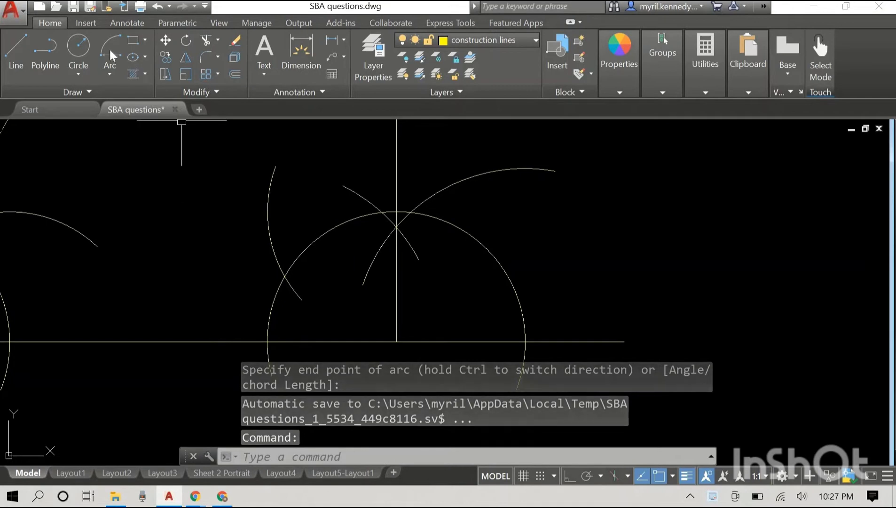
{"action": "left_click", "coordinate": [109, 71]}
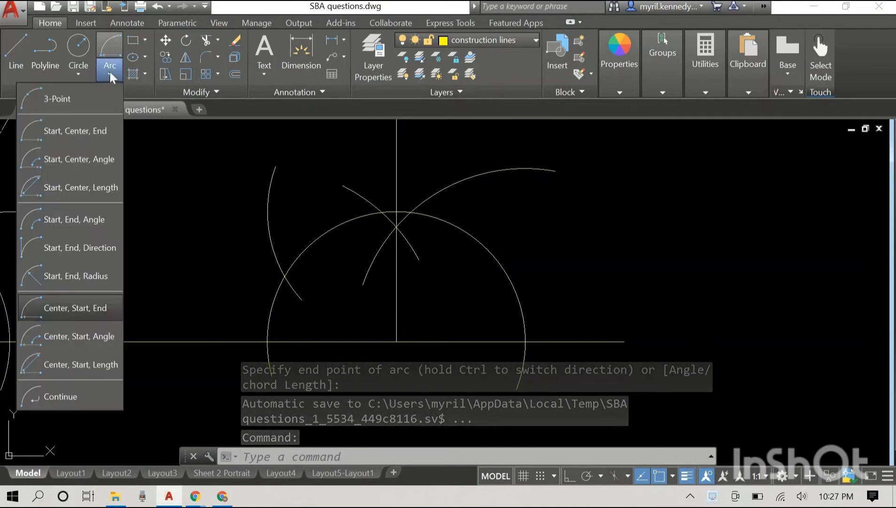
{"action": "left_click", "coordinate": [95, 308]}
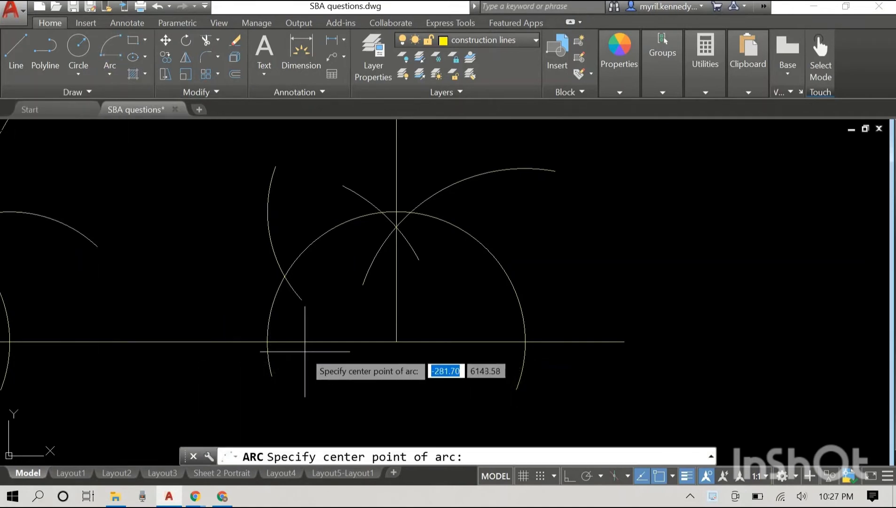
{"action": "left_click", "coordinate": [265, 338]}
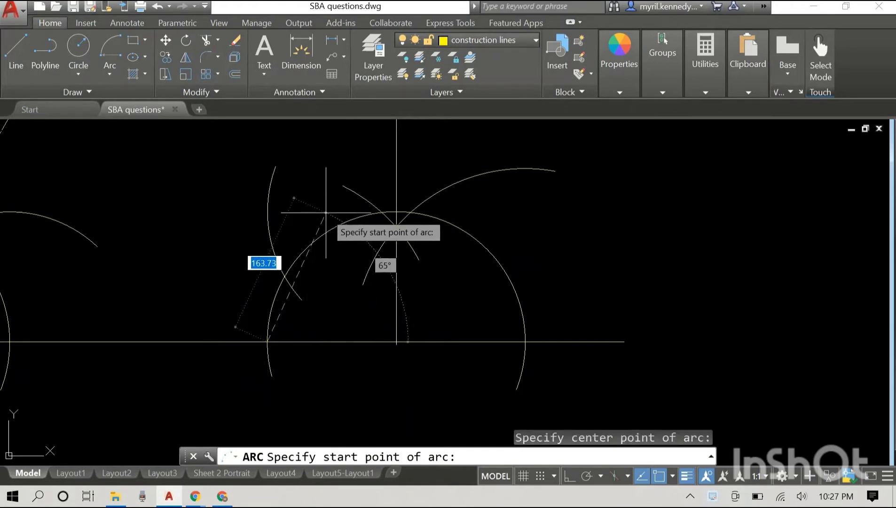
{"action": "type", "text": "150"}
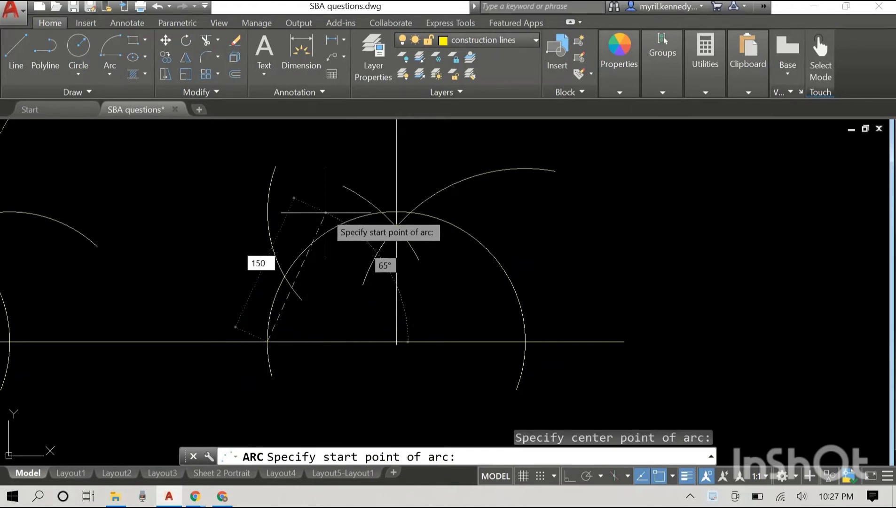
{"action": "key", "text": "Return"}
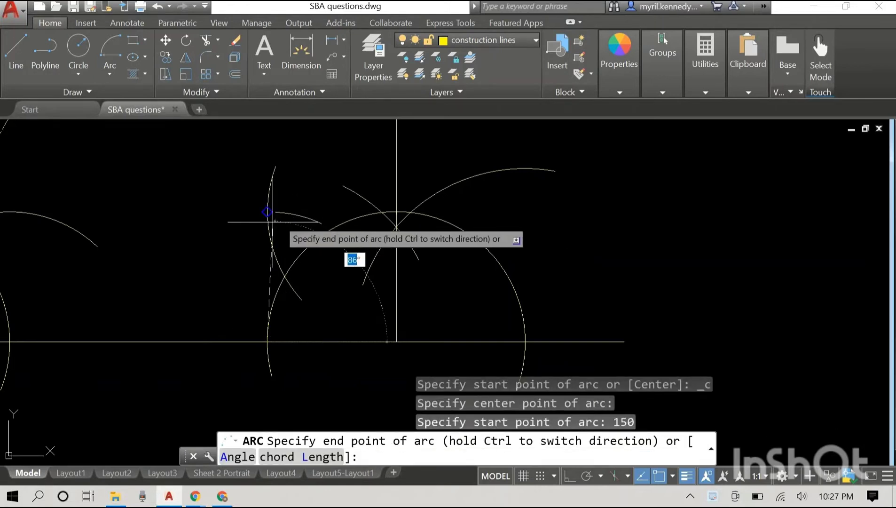
{"action": "left_click", "coordinate": [235, 229]}
Draw a line from the vertical line's foot on the baseline to the intersection of the two new radius 150 arcs.
{"action": "scroll", "coordinate": [286, 155], "scroll_direction": "down", "scroll_amount": 2}
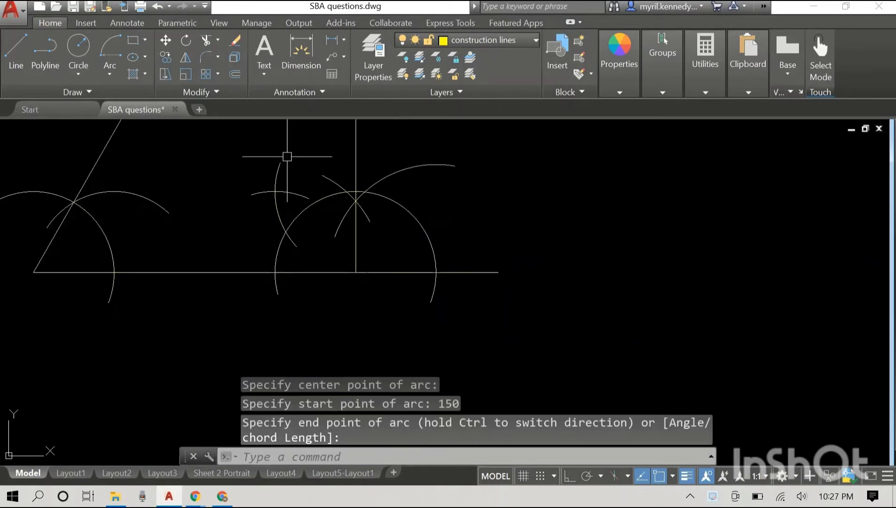
{"action": "middle_click_drag", "start_coordinate": [331, 157], "coordinate": [251, 233]}
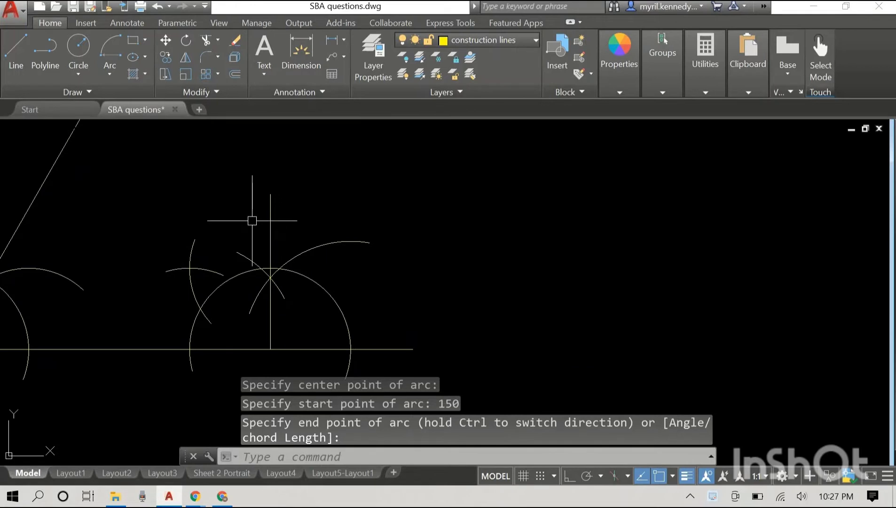
{"action": "scroll", "coordinate": [380, 202], "scroll_direction": "down", "scroll_amount": 2}
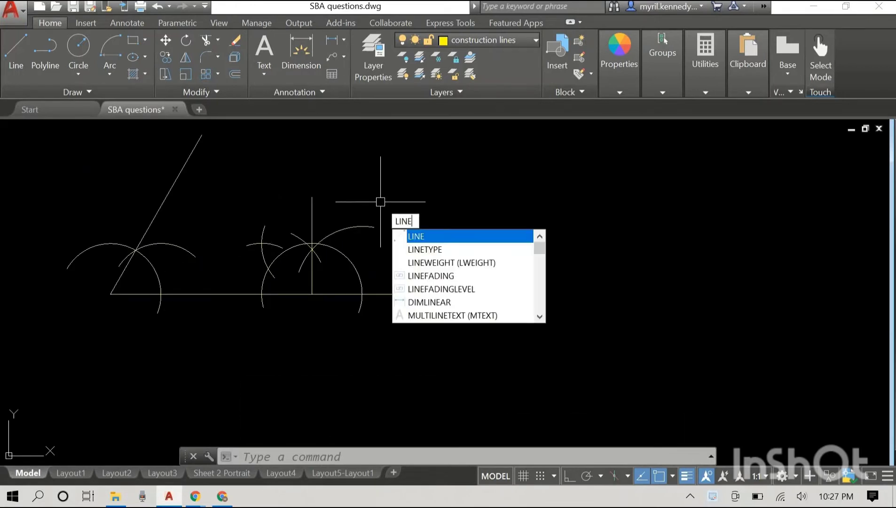
{"action": "key", "text": "Return"}
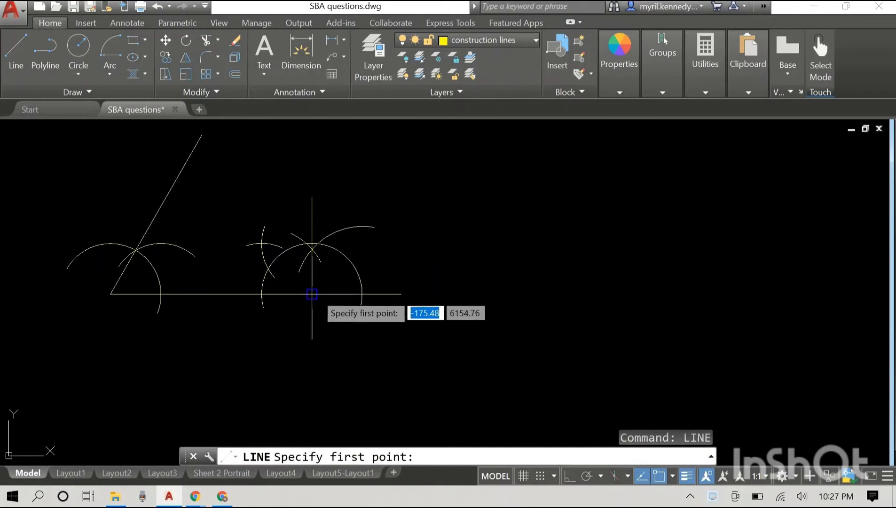
{"action": "left_click", "coordinate": [312, 294]}
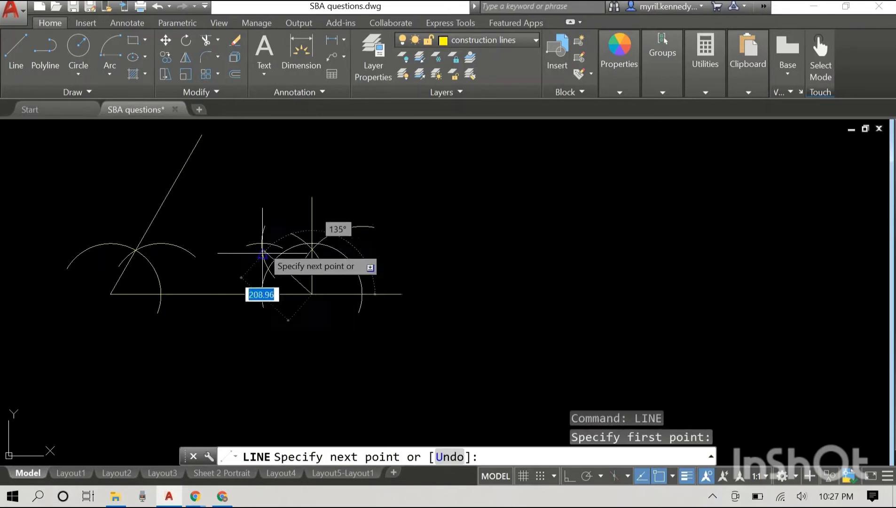
{"action": "scroll", "coordinate": [254, 240], "scroll_direction": "up", "scroll_amount": 6}
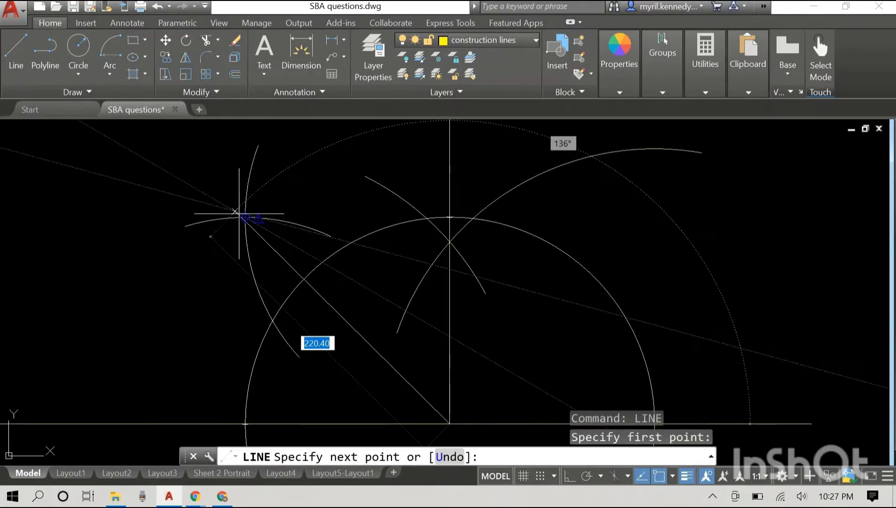
{"action": "scroll", "coordinate": [238, 213], "scroll_direction": "up", "scroll_amount": 2}
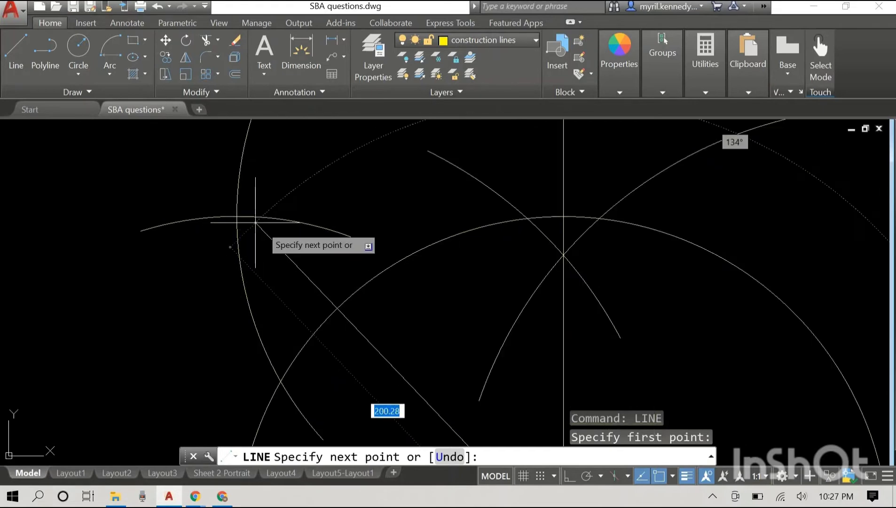
{"action": "left_click", "coordinate": [237, 217]}
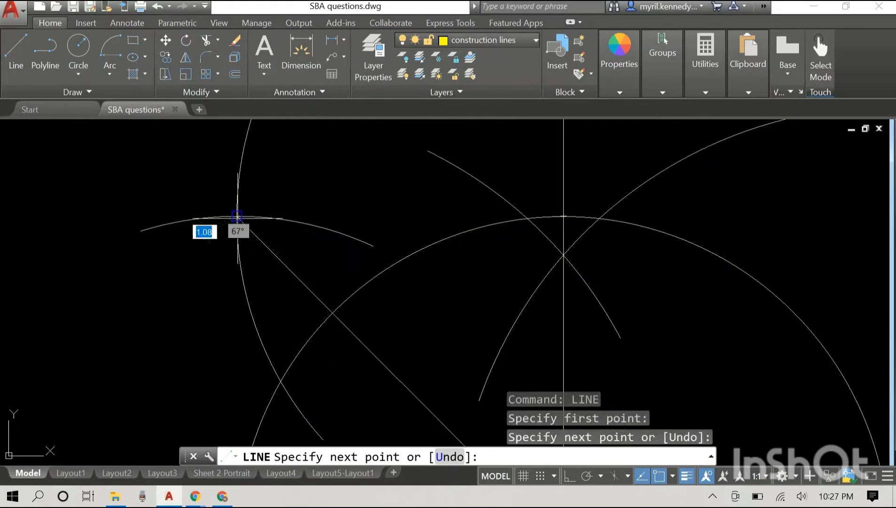
{"action": "right_click", "coordinate": [178, 165]}
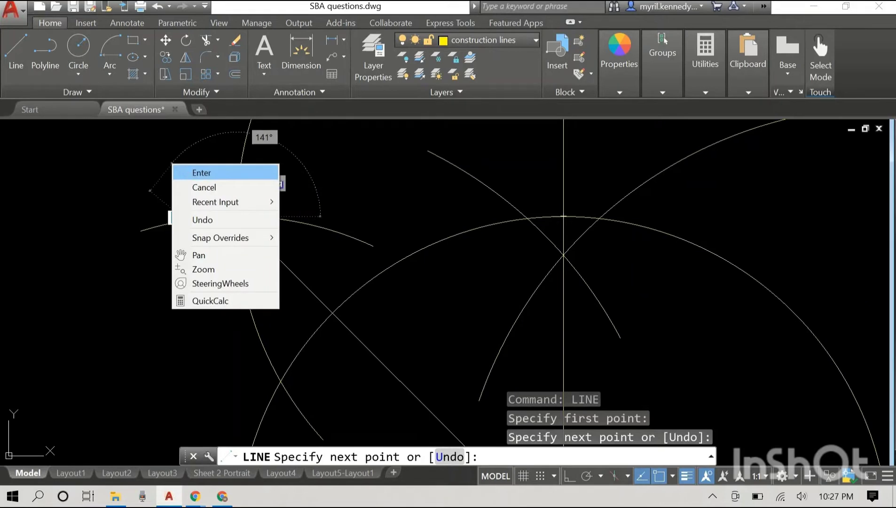
{"action": "left_click", "coordinate": [186, 172]}
{"action": "scroll", "coordinate": [185, 172], "scroll_direction": "down", "scroll_amount": 4}
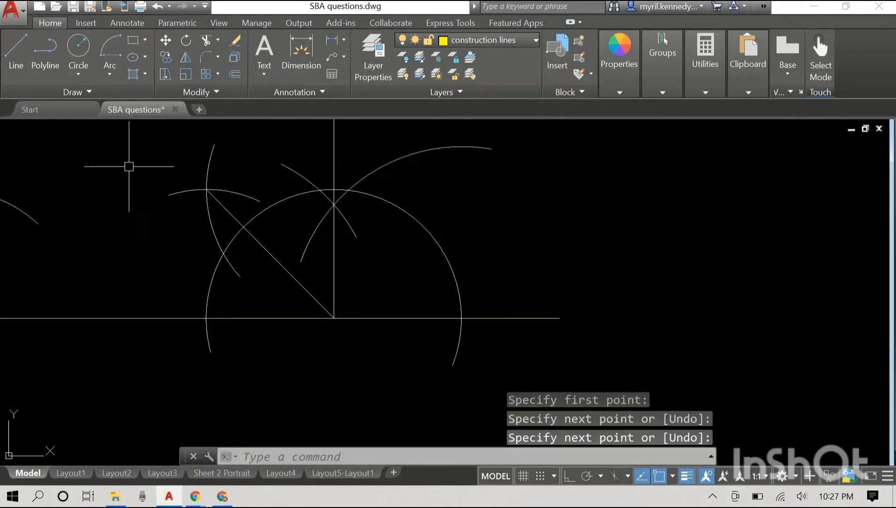
Move the triangle's three angle dimensions to the dimension line layer and clear the selection.
{"action": "mouse_move", "coordinate": [171, 206]}
{"action": "middle_mouse_down"}
{"action": "mouse_move", "coordinate": [320, 316]}
{"action": "mouse_move", "coordinate": [334, 280]}
{"action": "middle_mouse_up"}
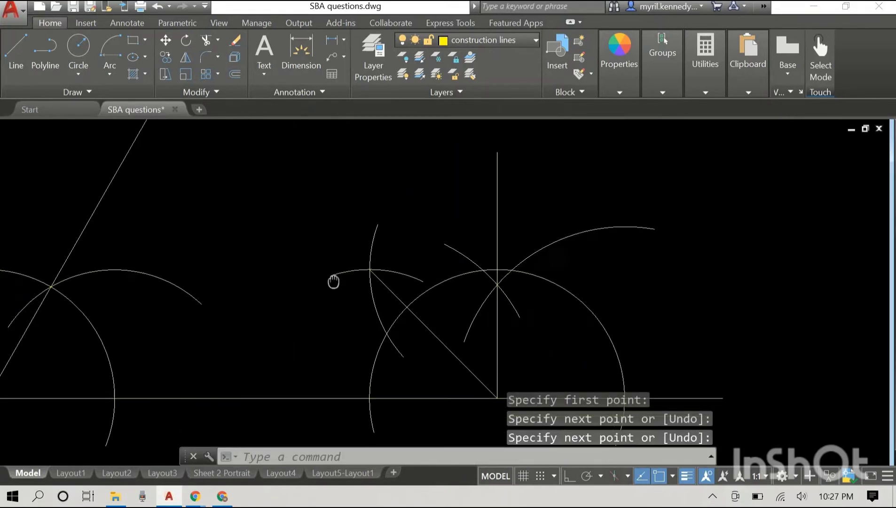
{"action": "left_click", "coordinate": [388, 280]}
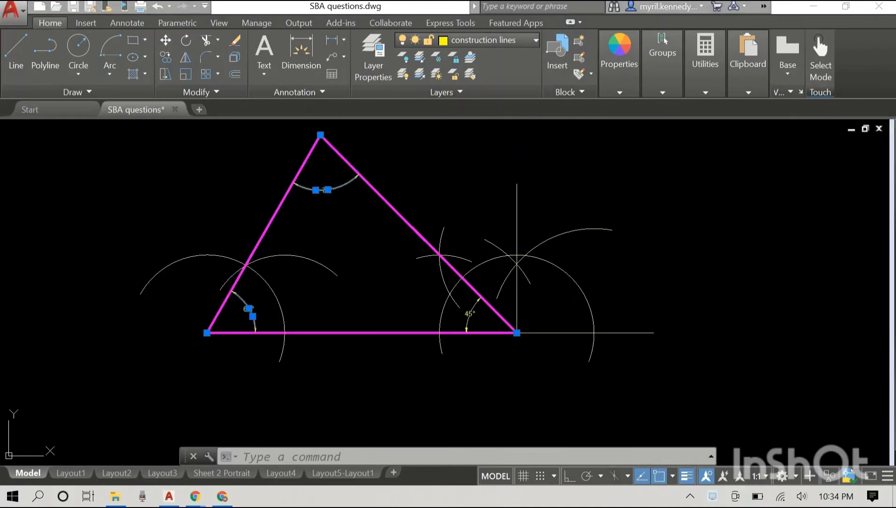
{"action": "left_click", "coordinate": [467, 311]}
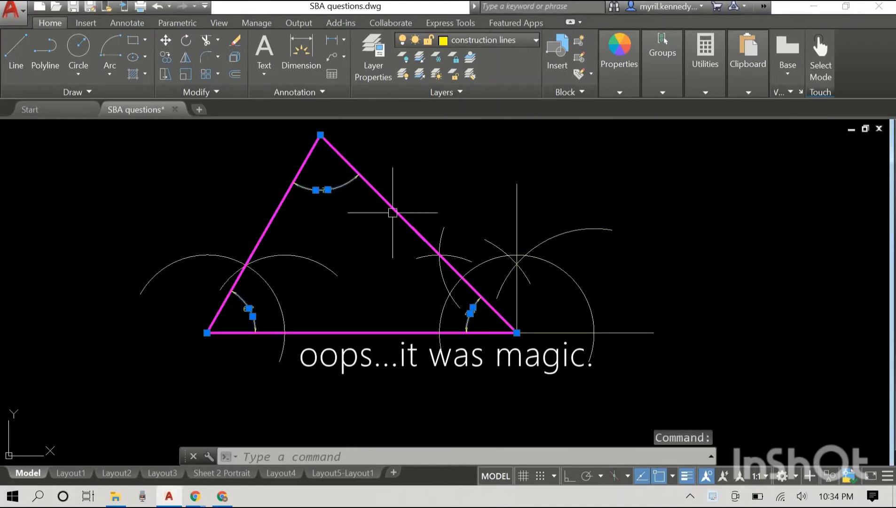
{"action": "left_click", "coordinate": [478, 40]}
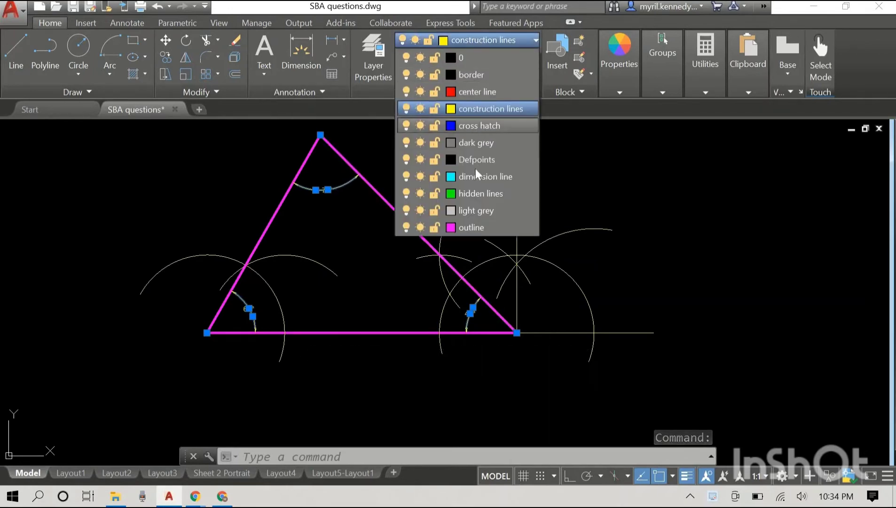
{"action": "left_click", "coordinate": [475, 177]}
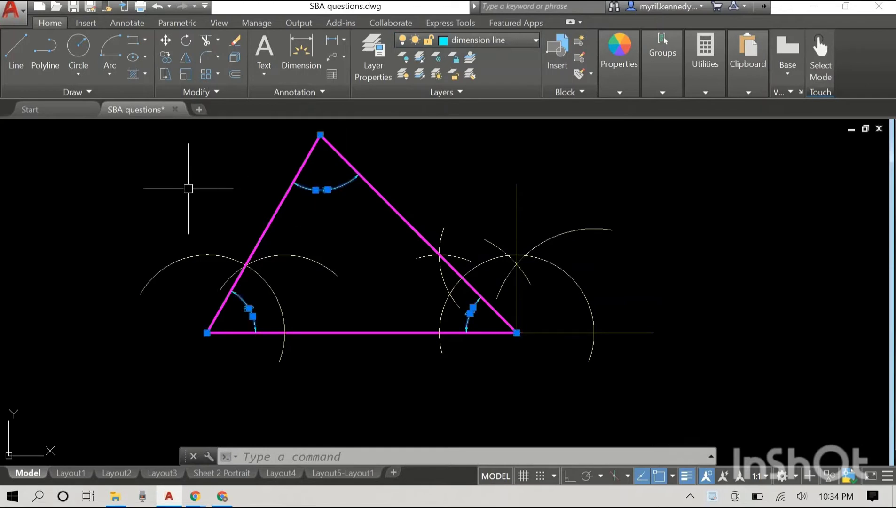
{"action": "key", "text": "Escape"}
{"action": "key", "text": "Escape"}
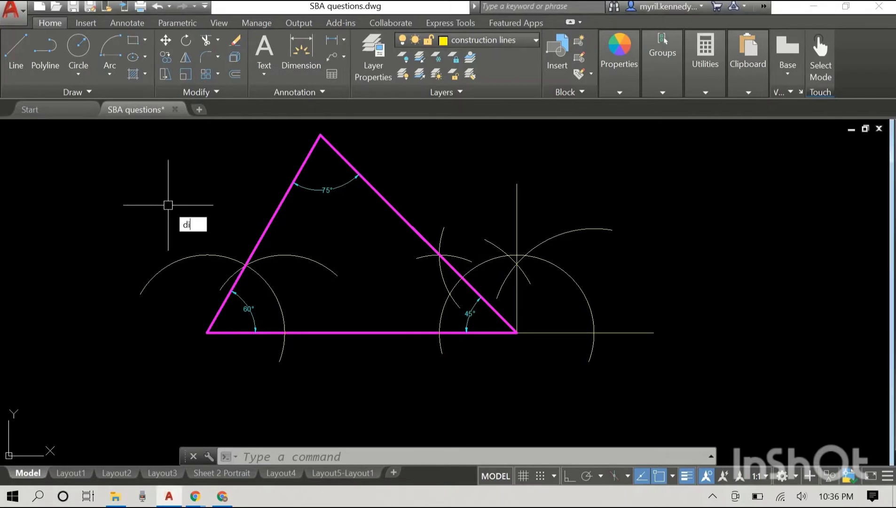
Increase the text height of the Standard dimension style and close the Dimension Style Manager.
{"action": "key", "text": "Down"}
{"action": "key", "text": "Down"}
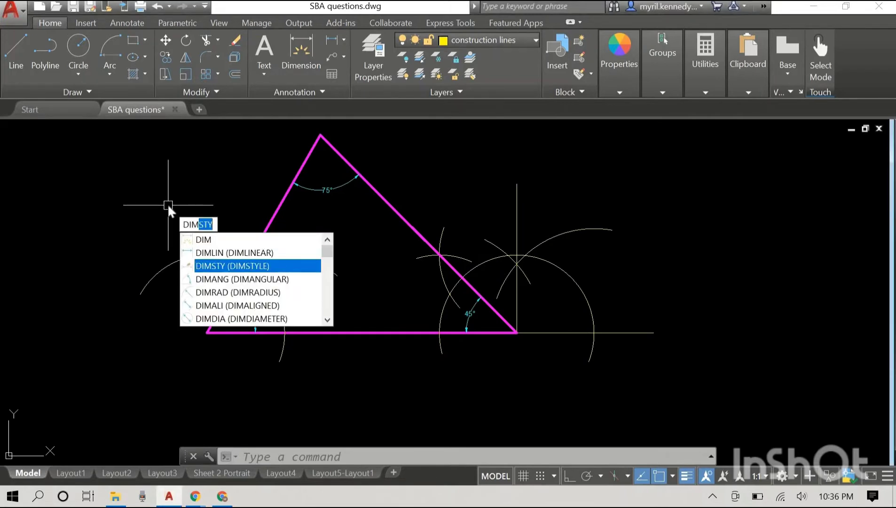
{"action": "key", "text": "Return"}
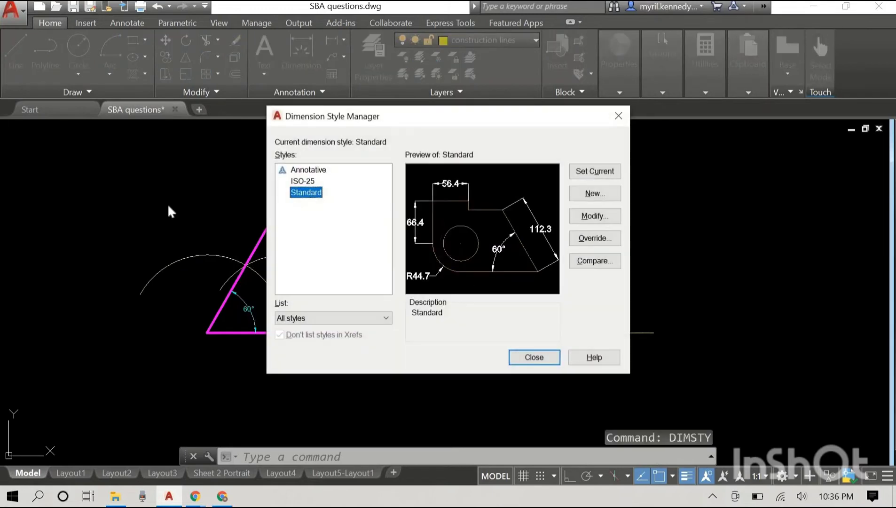
{"action": "left_click", "coordinate": [594, 216]}
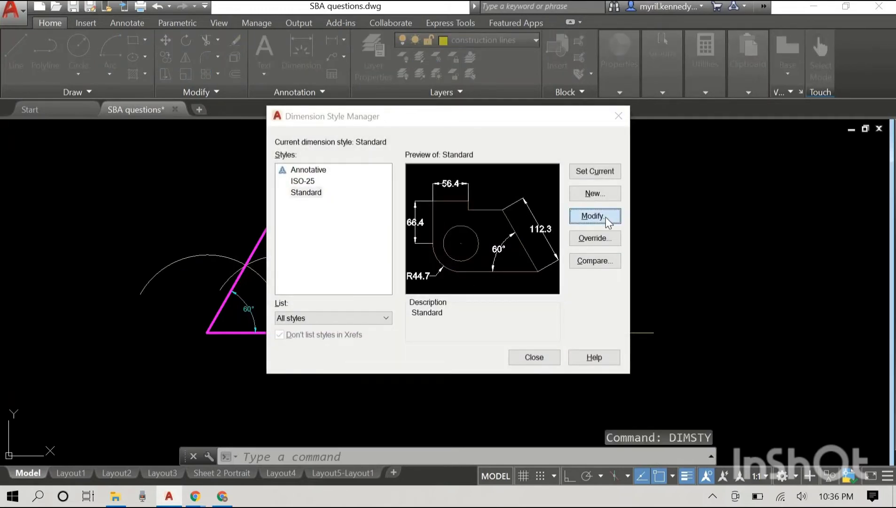
{"action": "left_click", "coordinate": [416, 156]}
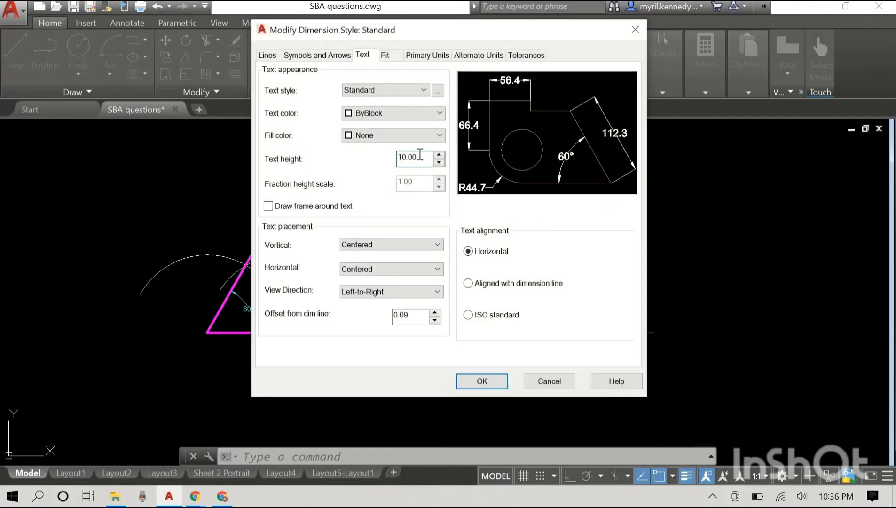
{"action": "key", "text": "Left"}
{"action": "key", "text": "Left"}
{"action": "key", "text": "Left"}
{"action": "key", "text": "BackSpace"}
{"action": "left_click", "coordinate": [475, 383]}
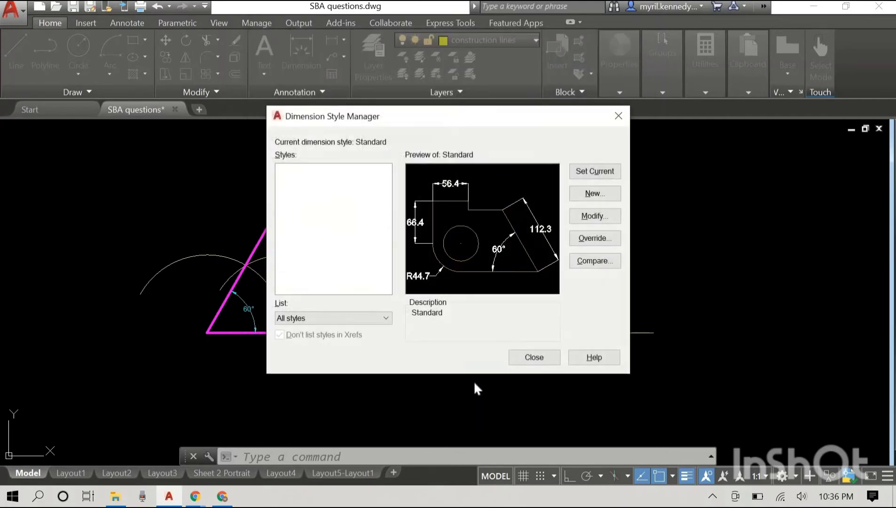
{"action": "left_click", "coordinate": [515, 359]}
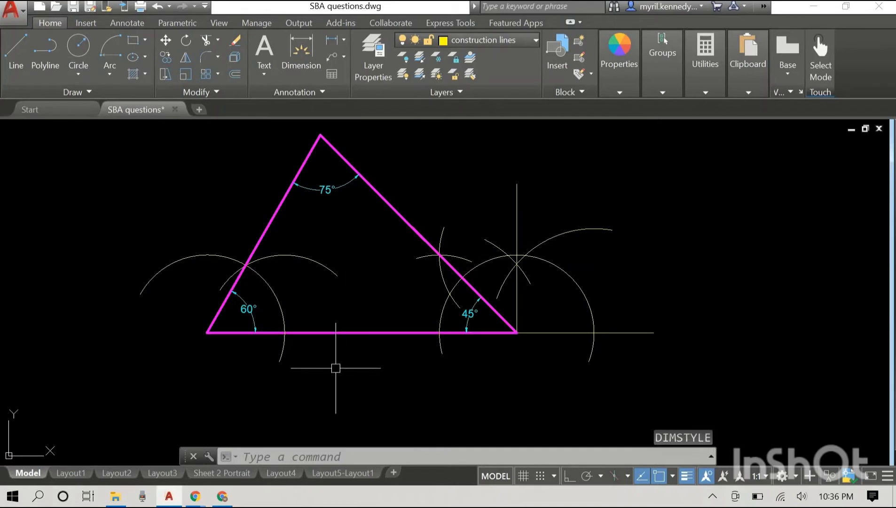
Lengthen the baseline horizontally from its free end far to the right of the triangle.
{"action": "scroll", "coordinate": [388, 331], "scroll_direction": "down", "scroll_amount": 2}
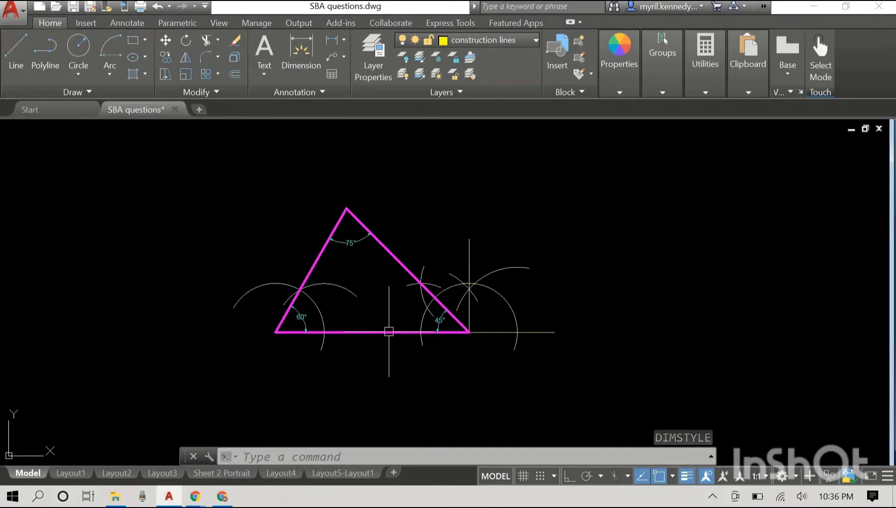
{"action": "scroll", "coordinate": [455, 223], "scroll_direction": "up", "scroll_amount": 2}
{"action": "mouse_move", "coordinate": [444, 226]}
{"action": "middle_mouse_down"}
{"action": "mouse_move", "coordinate": [486, 168]}
{"action": "mouse_move", "coordinate": [487, 184]}
{"action": "middle_mouse_up"}
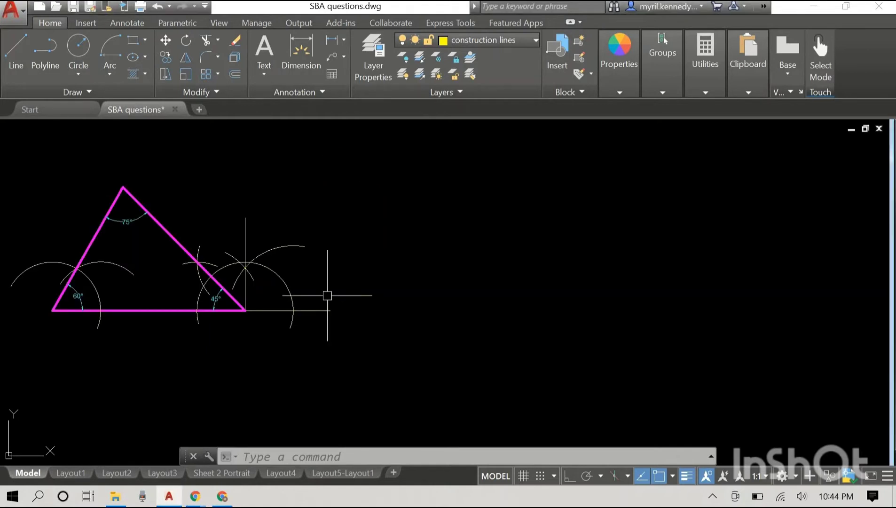
{"action": "left_click", "coordinate": [330, 310]}
{"action": "mouse_move", "coordinate": [330, 310]}
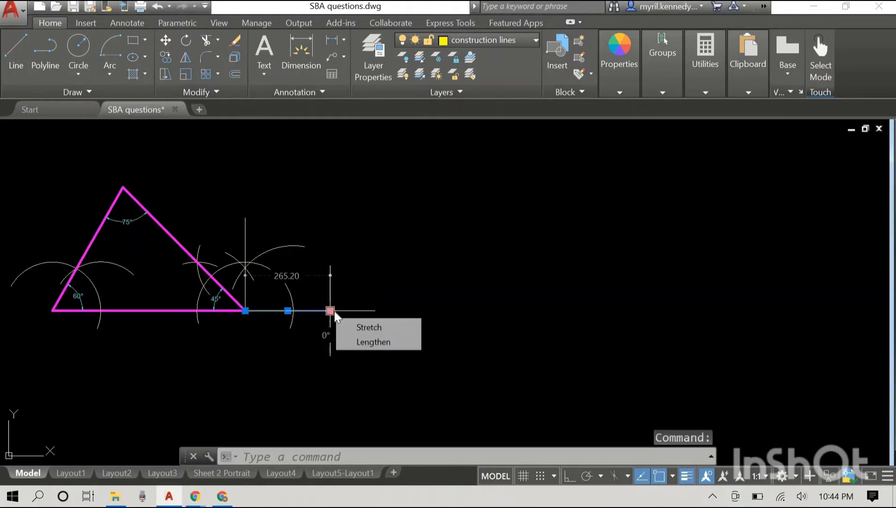
{"action": "left_click", "coordinate": [374, 340]}
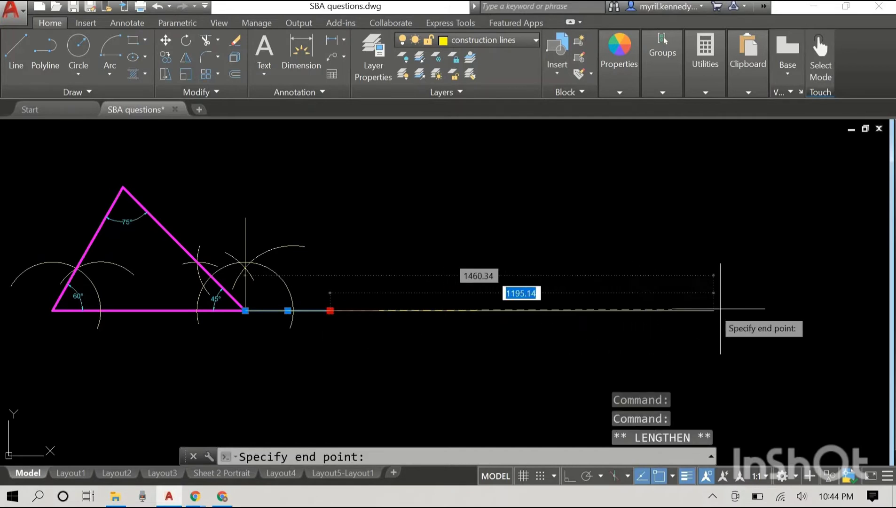
{"action": "left_click", "coordinate": [763, 306]}
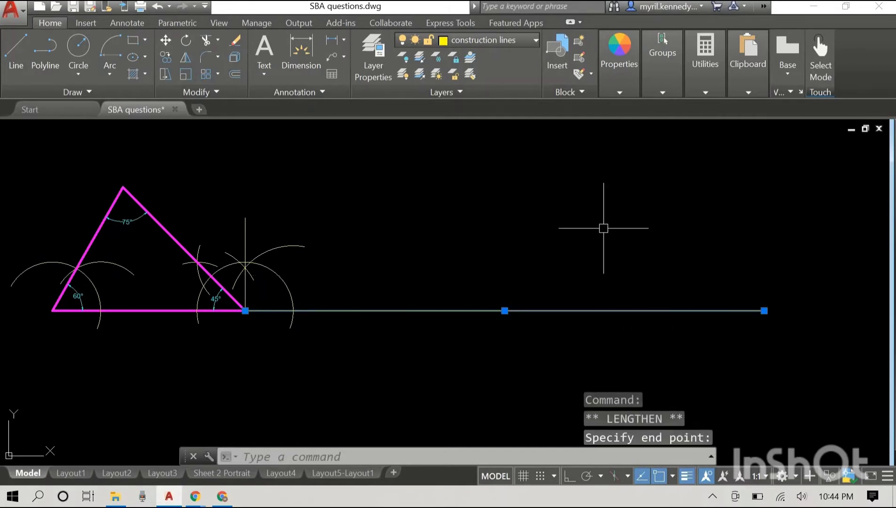
{"action": "key", "text": "Escape"}
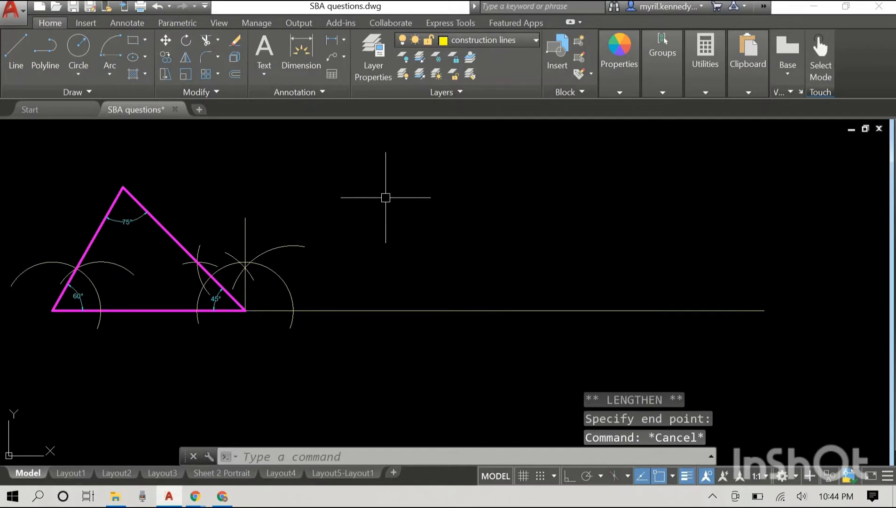
Draw a vertical line with Ortho on, crossing the extended baseline to the right of the triangle's construction arcs.
{"action": "type", "text": "line"}
{"action": "key", "text": "Return"}
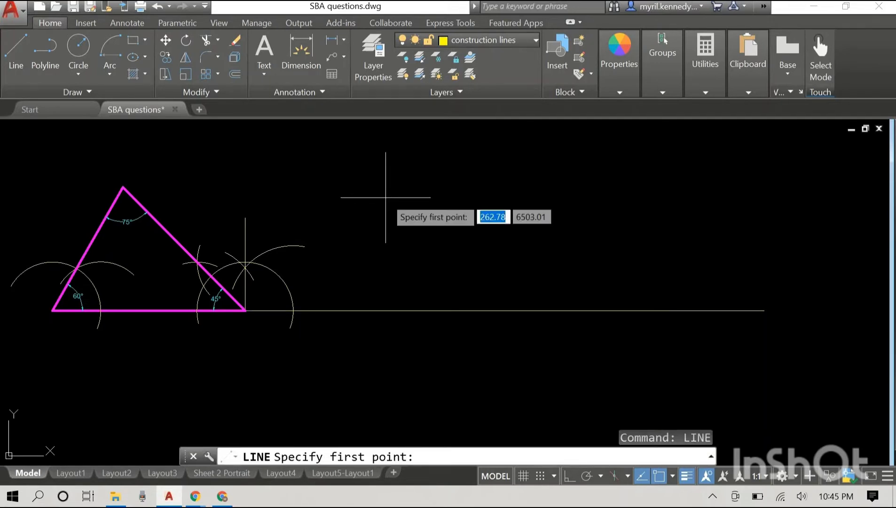
{"action": "key", "text": "F8"}
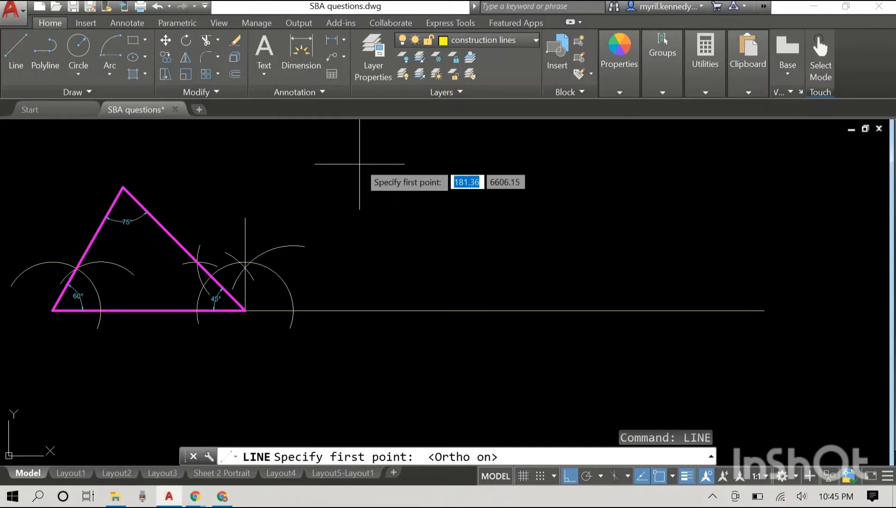
{"action": "left_click", "coordinate": [357, 146]}
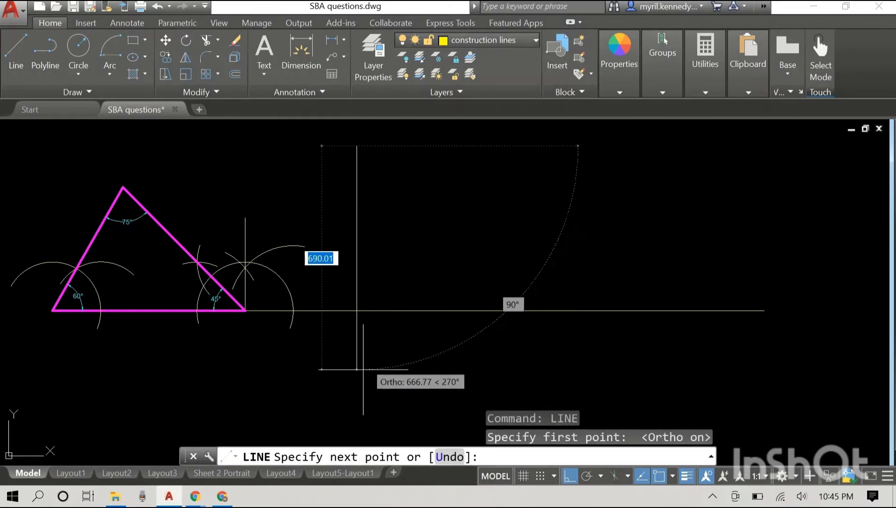
{"action": "left_click", "coordinate": [359, 383]}
{"action": "key", "text": "Escape"}
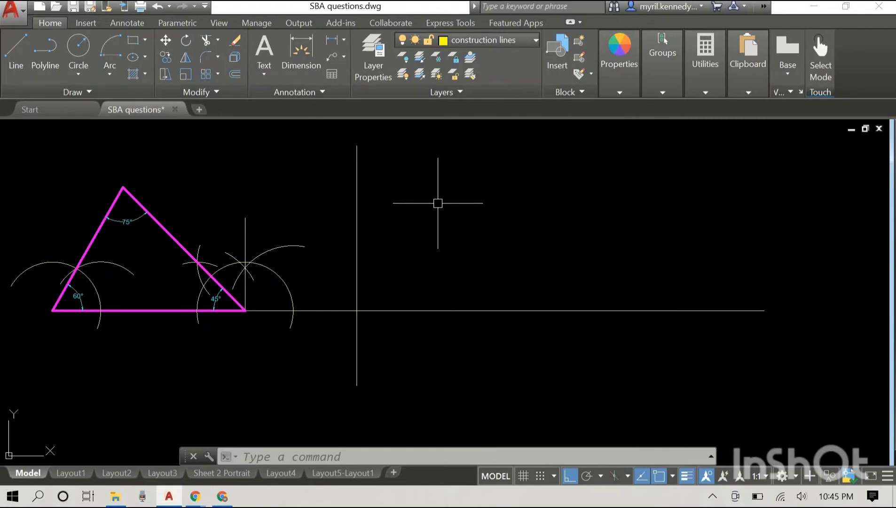
With Ortho off, draw a Center, Start, End arc of radius about 236 centred where the new vertical line crosses the baseline, and check its radius.
{"action": "left_click", "coordinate": [110, 74]}
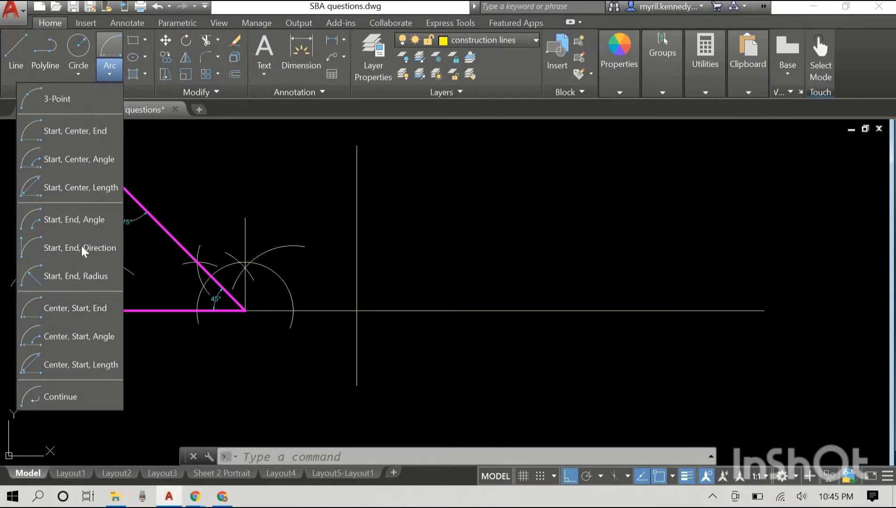
{"action": "left_click", "coordinate": [75, 307]}
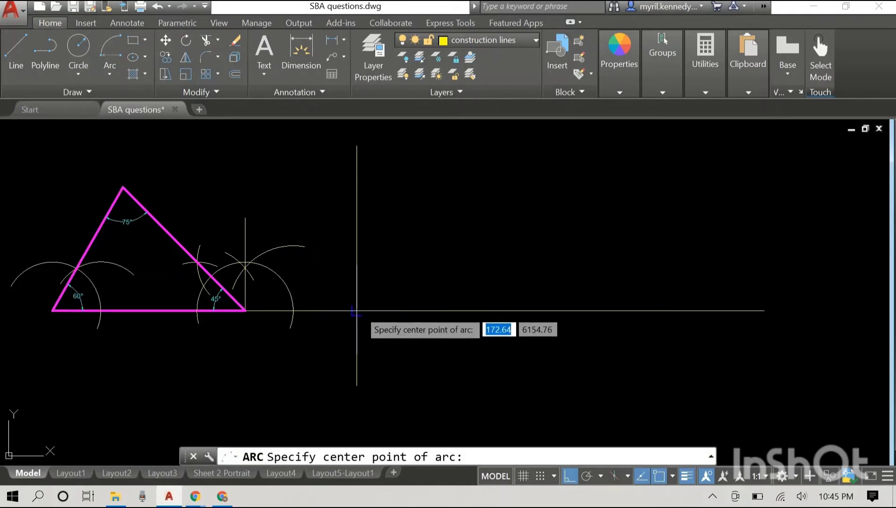
{"action": "left_click", "coordinate": [357, 310]}
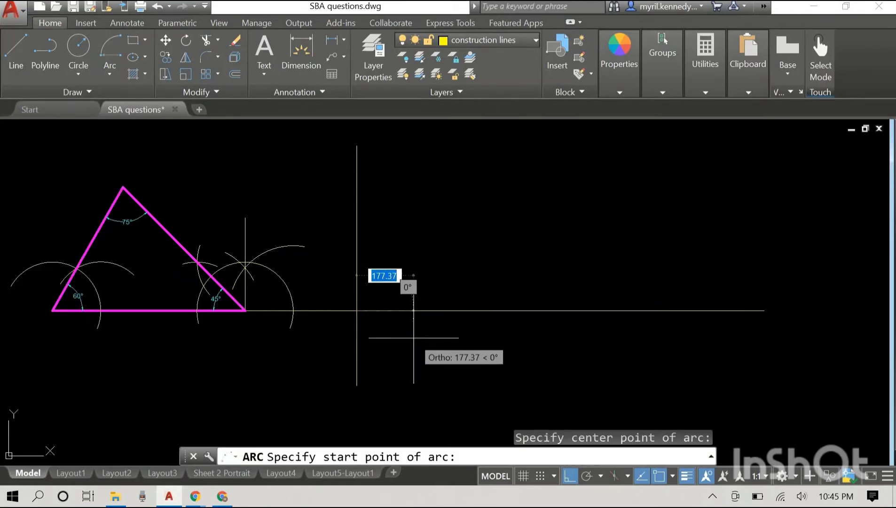
{"action": "key", "text": "F8"}
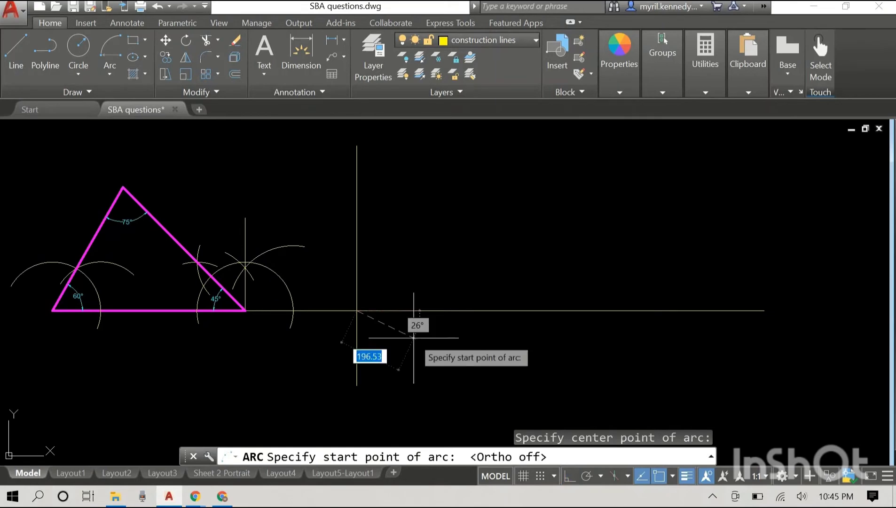
{"action": "left_click", "coordinate": [423, 347]}
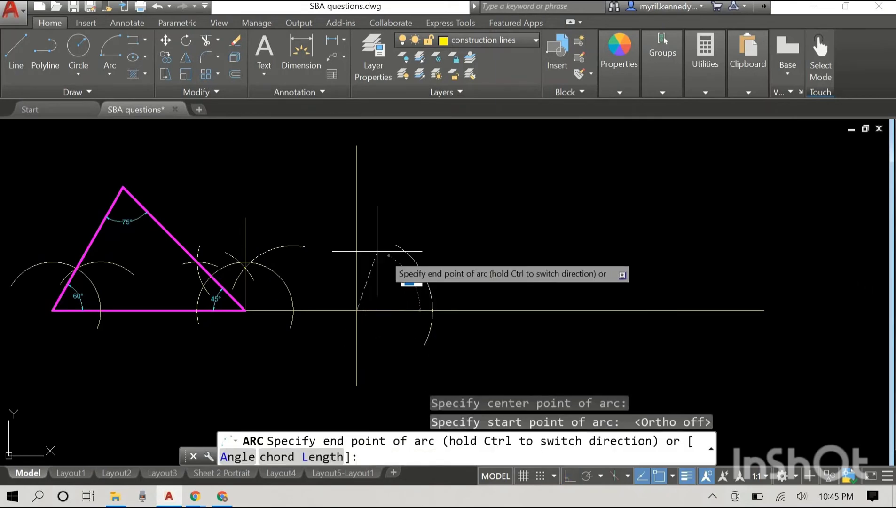
{"action": "left_click", "coordinate": [334, 246]}
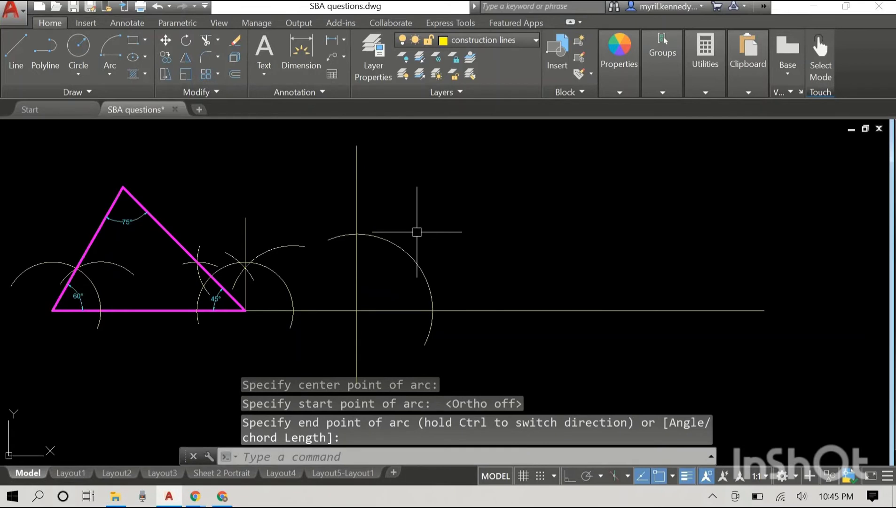
{"action": "left_click", "coordinate": [411, 257]}
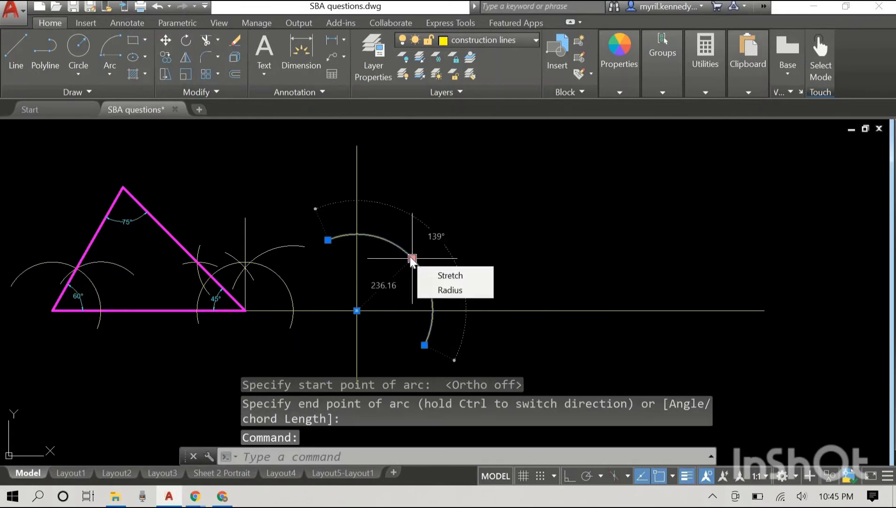
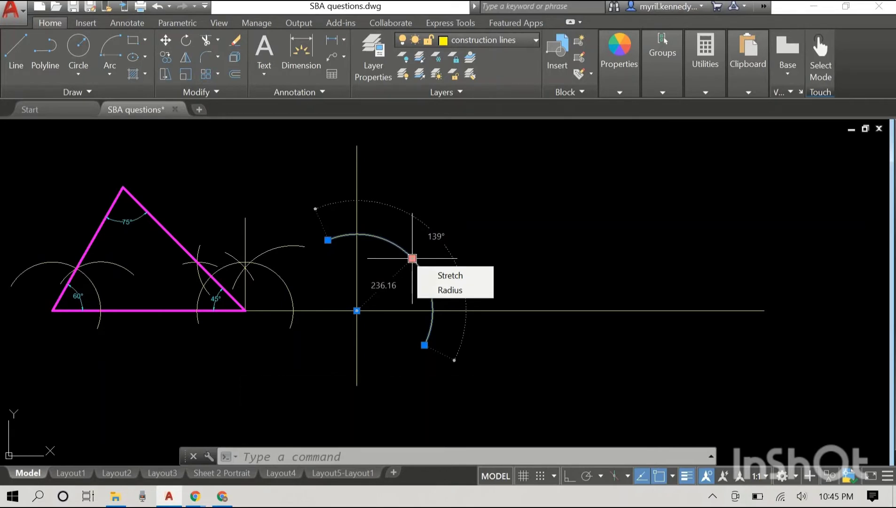
{"action": "key", "text": "Escape"}
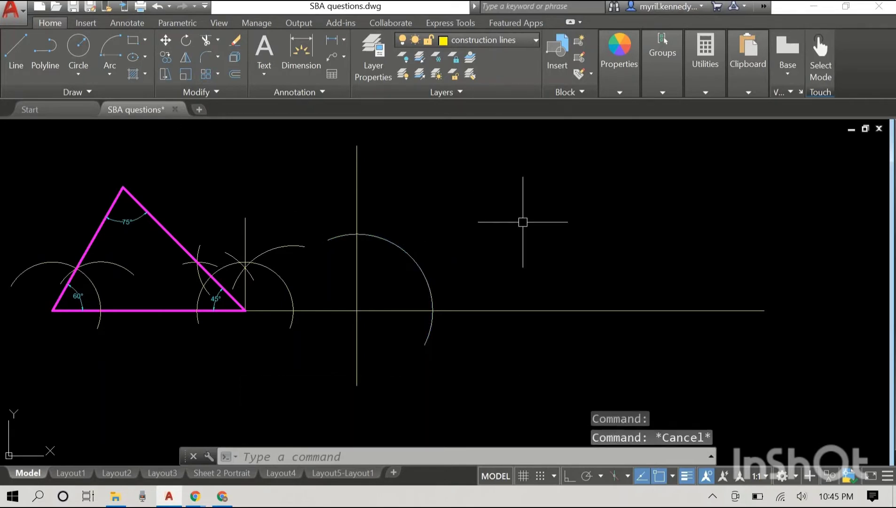
Draw a Center, Start, End arc of radius 236.16 centred where the large arc meets the baseline, crossing that arc above.
{"action": "left_click", "coordinate": [116, 72]}
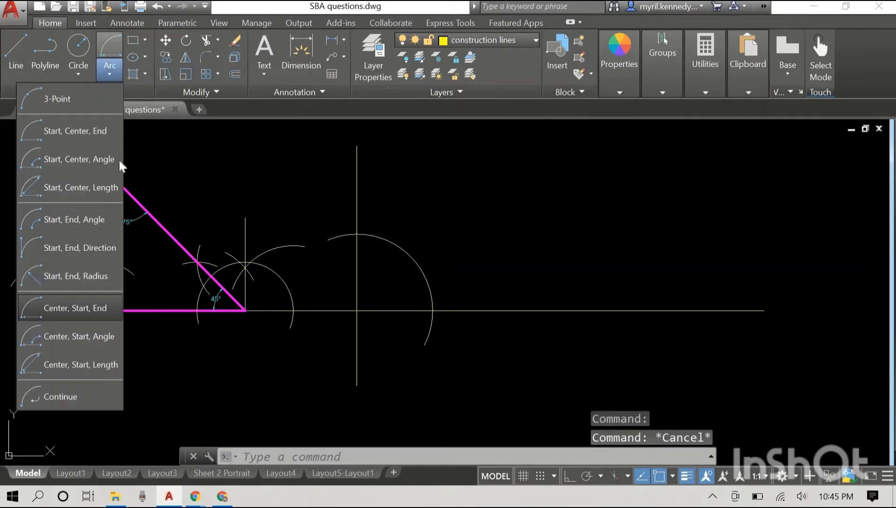
{"action": "left_click", "coordinate": [86, 307]}
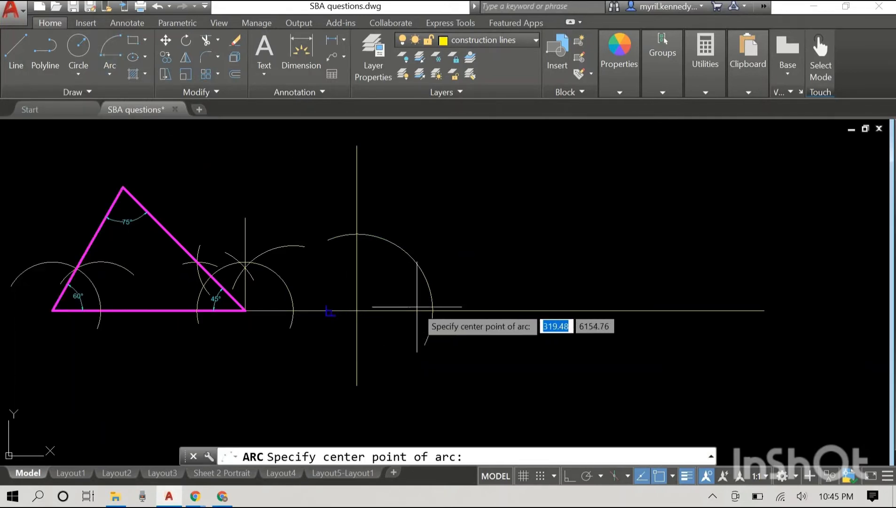
{"action": "left_click", "coordinate": [432, 310]}
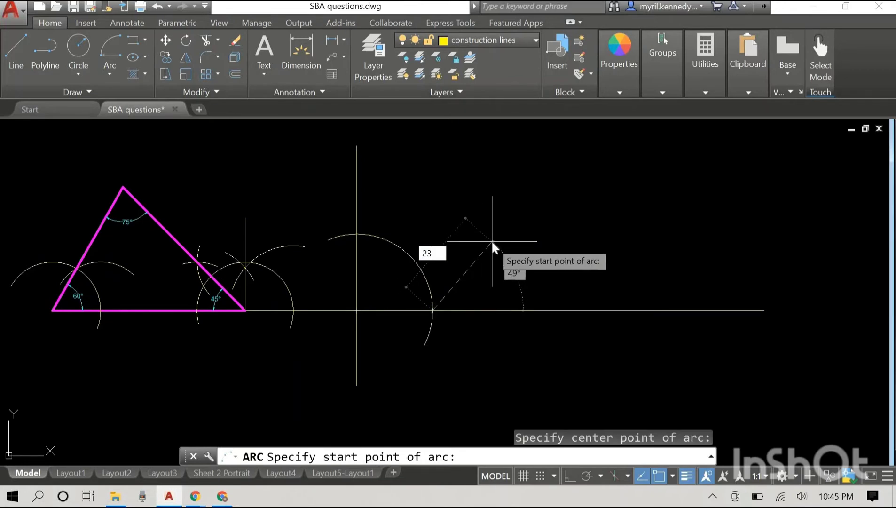
{"action": "type", "text": "236.16"}
{"action": "key", "text": "Return"}
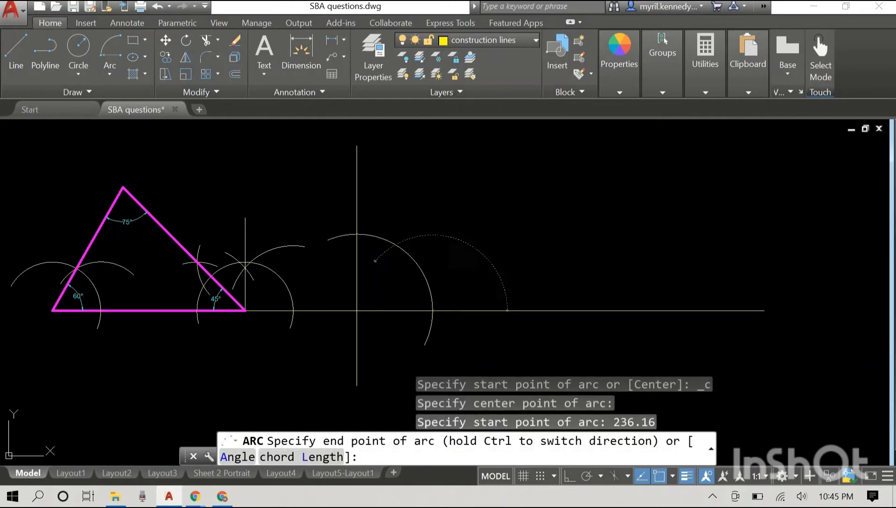
{"action": "left_click", "coordinate": [372, 256]}
Draw a line from the crossing of the tall vertical line and the baseline to the intersection of the two 236.16 radius arcs.
{"action": "scroll", "coordinate": [460, 202], "scroll_direction": "down", "scroll_amount": 2}
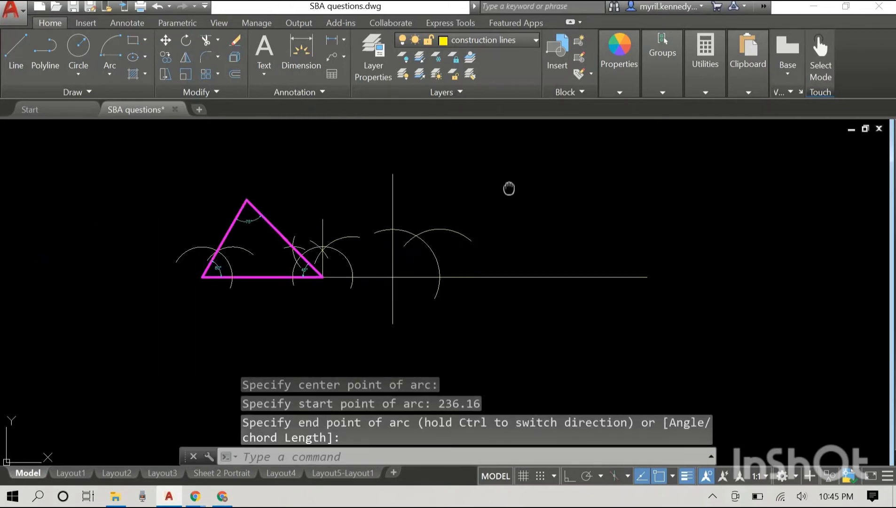
{"action": "middle_click_drag", "start_coordinate": [510, 188], "coordinate": [485, 222]}
{"action": "type", "text": "li"}
{"action": "key", "text": "Return"}
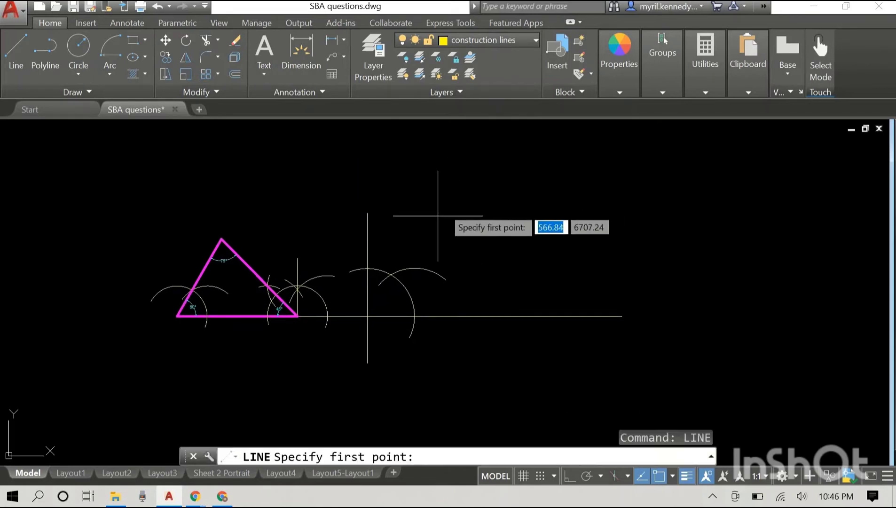
{"action": "left_click", "coordinate": [367, 316]}
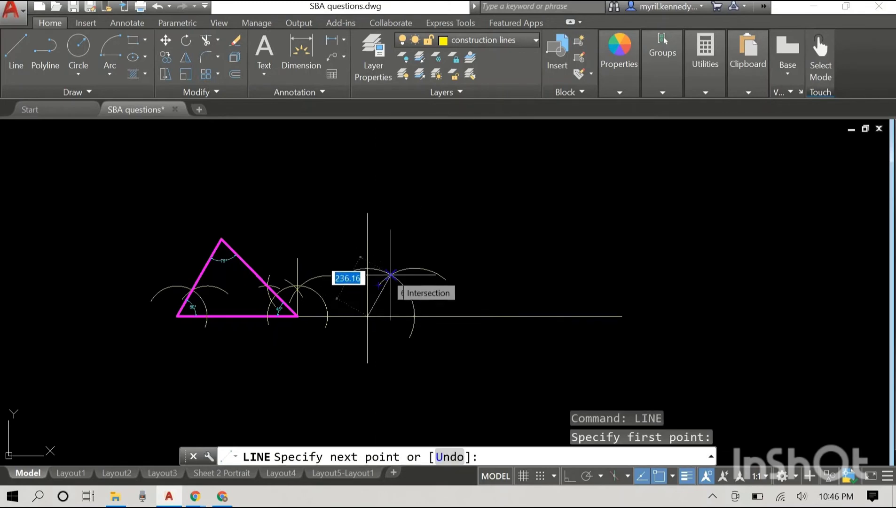
{"action": "left_click", "coordinate": [391, 273]}
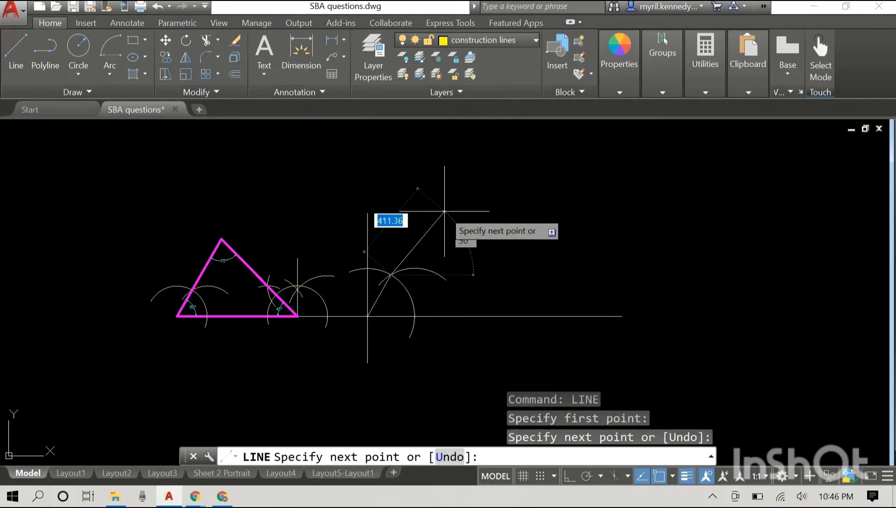
{"action": "key", "text": "Escape"}
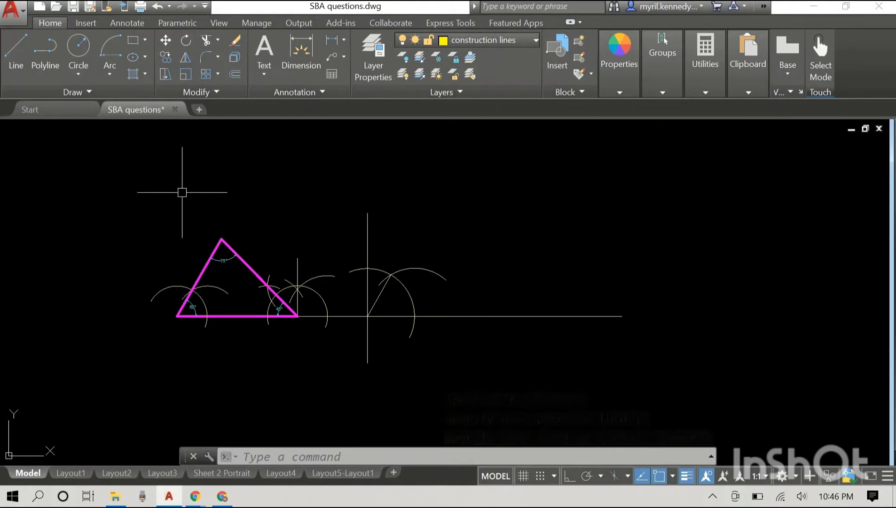
Lengthen the new sloping line from its upper end, well beyond the intersection of the two large arcs.
{"action": "left_click", "coordinate": [379, 292]}
{"action": "scroll", "coordinate": [380, 261], "scroll_direction": "up", "scroll_amount": 5}
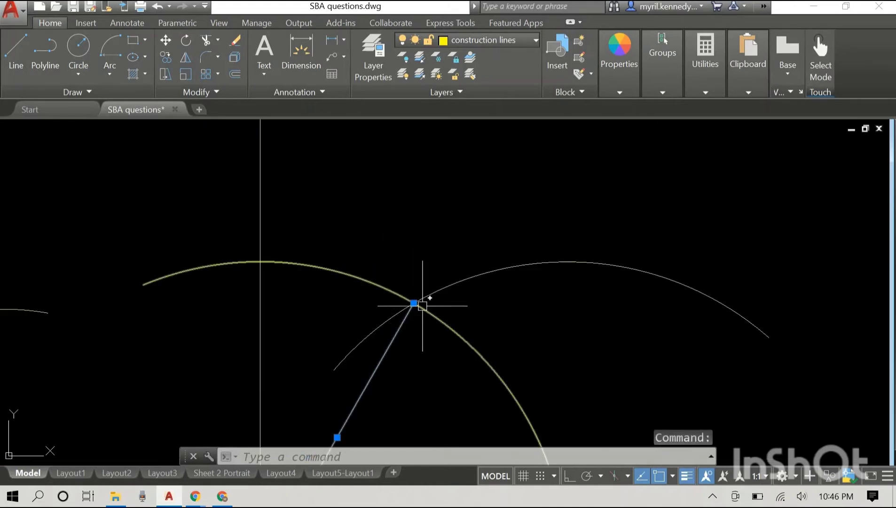
{"action": "mouse_move", "coordinate": [414, 303]}
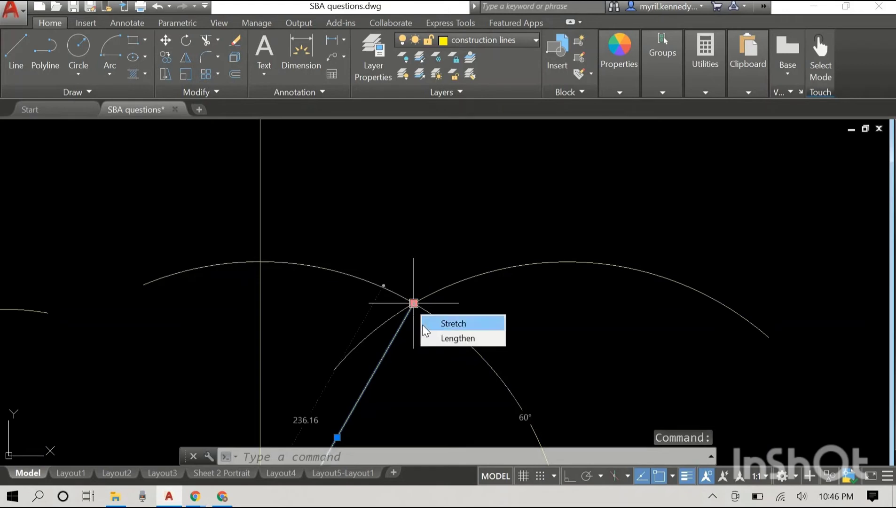
{"action": "left_click", "coordinate": [445, 337]}
{"action": "scroll", "coordinate": [493, 203], "scroll_direction": "down", "scroll_amount": 5}
{"action": "middle_click_drag", "start_coordinate": [505, 188], "coordinate": [478, 221]}
{"action": "left_click", "coordinate": [512, 166]}
{"action": "key", "text": "Escape"}
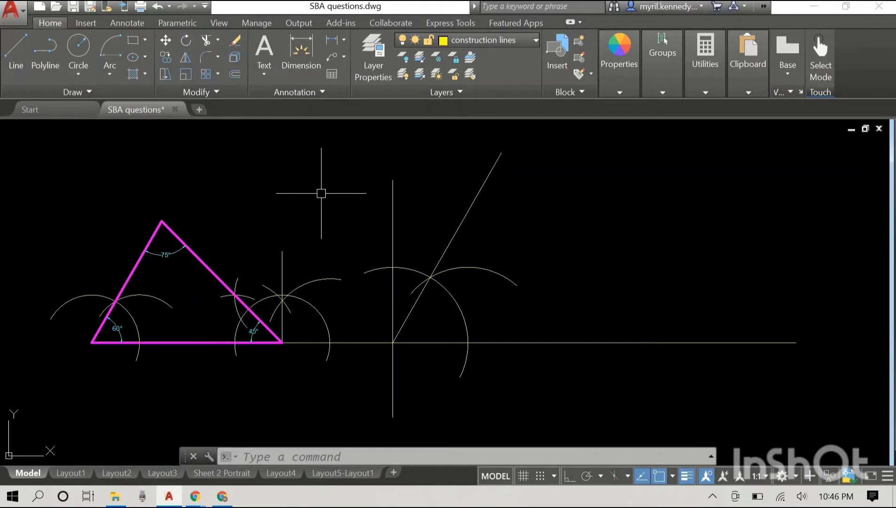
Draw a Center, Start, End arc of radius 100 centred on the extended baseline's midpoint, crossing the baseline on both sides.
{"action": "left_click", "coordinate": [104, 77]}
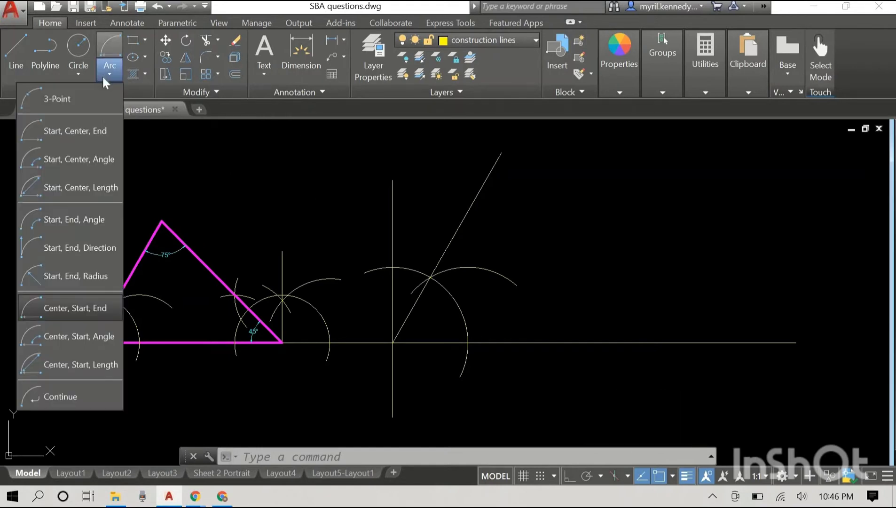
{"action": "left_click", "coordinate": [73, 308]}
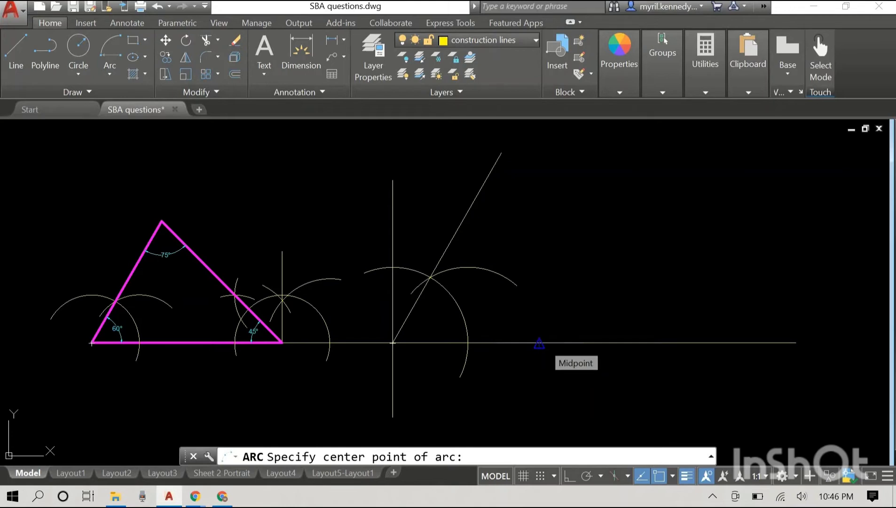
{"action": "left_click", "coordinate": [539, 343]}
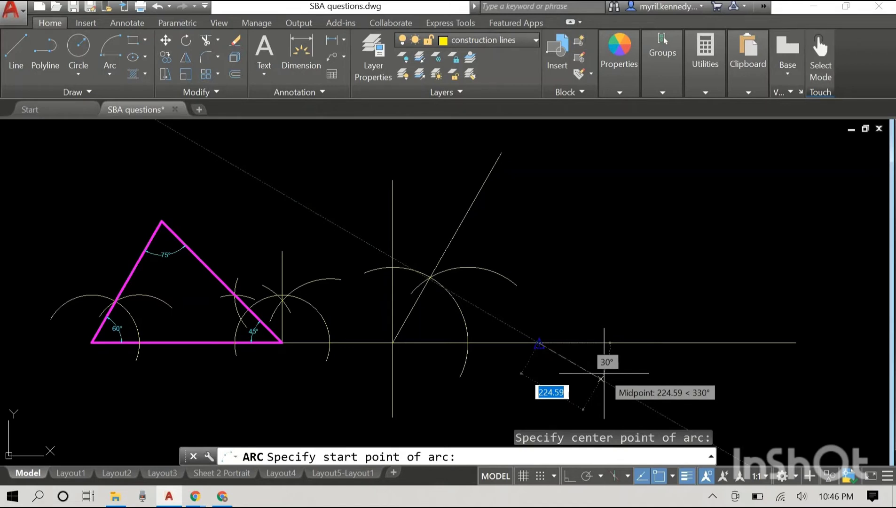
{"action": "type", "text": "100"}
{"action": "key", "text": "Return"}
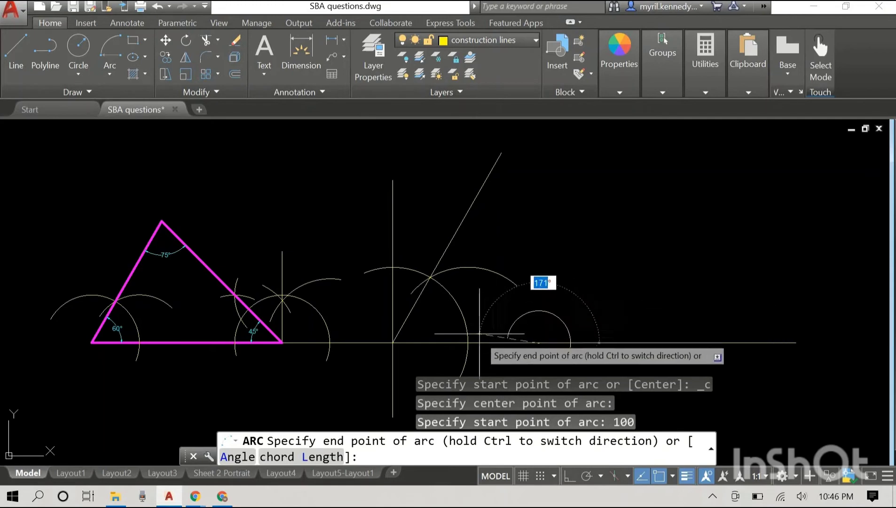
{"action": "left_click", "coordinate": [480, 367]}
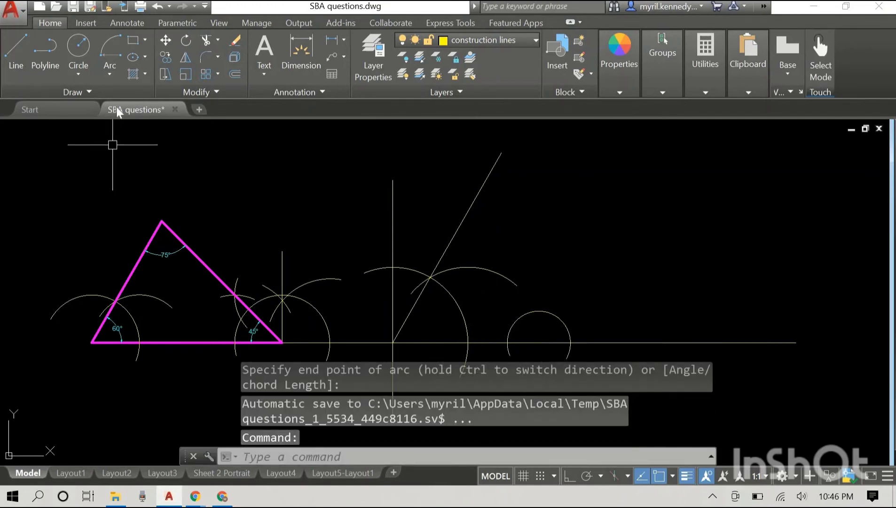
Draw a radius 150 Center, Start, End arc above the small arc, centred on the small arc's right-hand crossing with the baseline.
{"action": "left_click", "coordinate": [107, 75]}
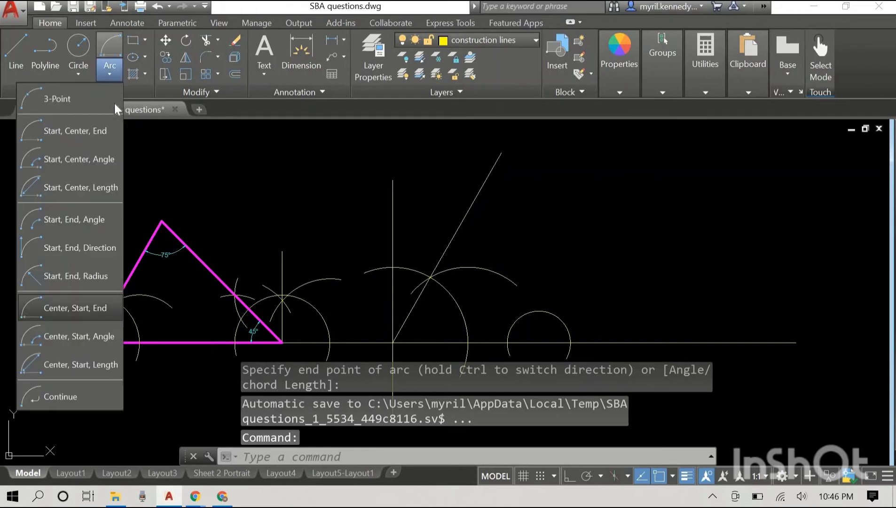
{"action": "left_click", "coordinate": [91, 308]}
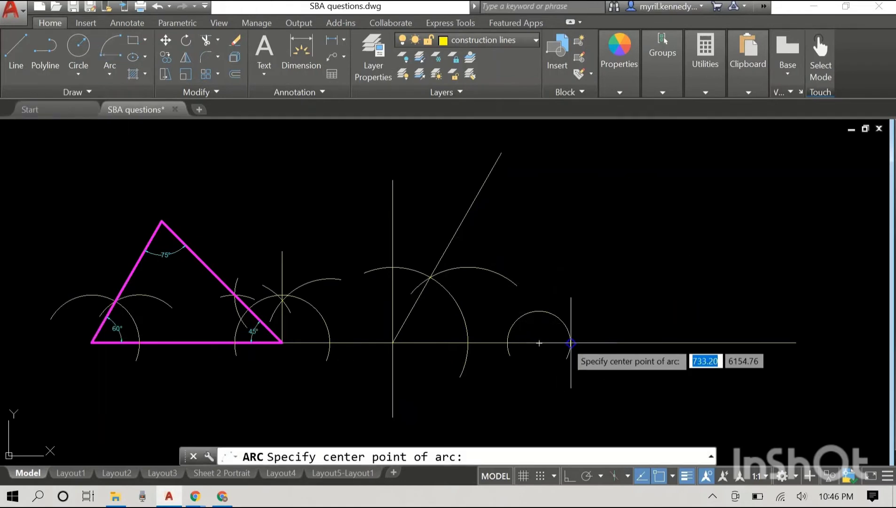
{"action": "left_click", "coordinate": [571, 343]}
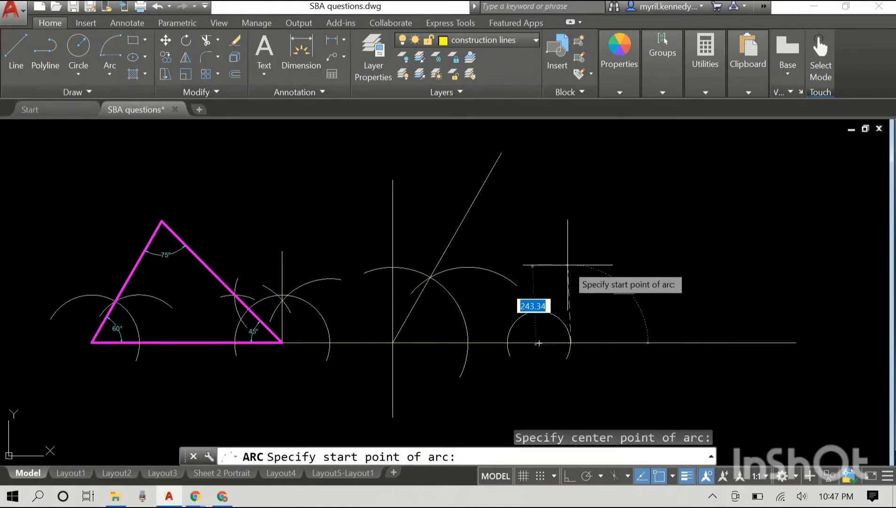
{"action": "type", "text": "158"}
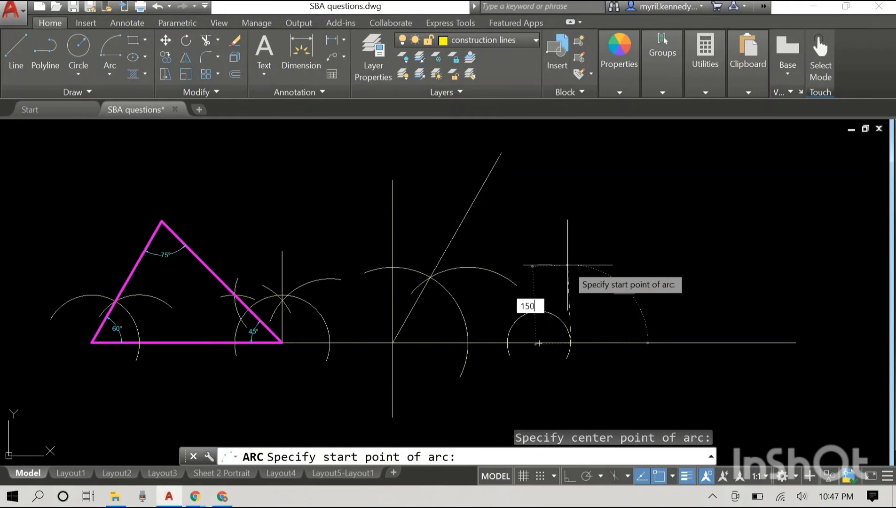
{"action": "key", "text": "Return"}
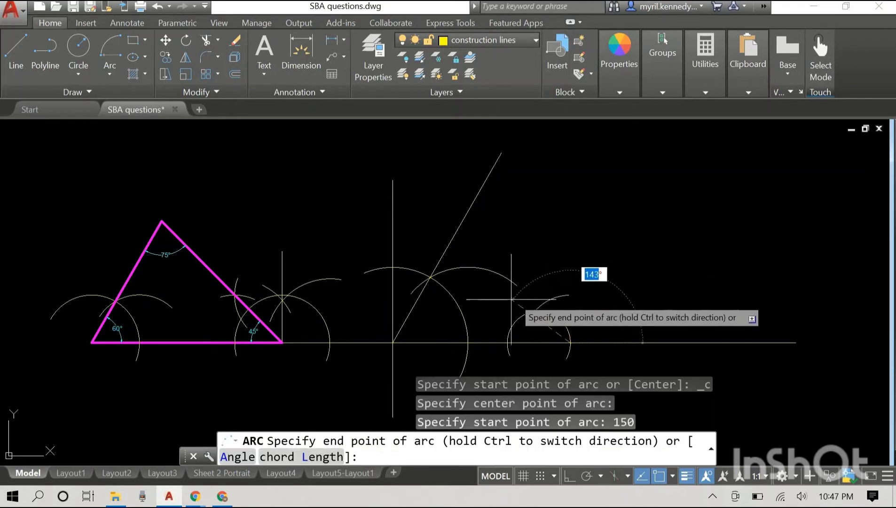
{"action": "key", "text": "Escape"}
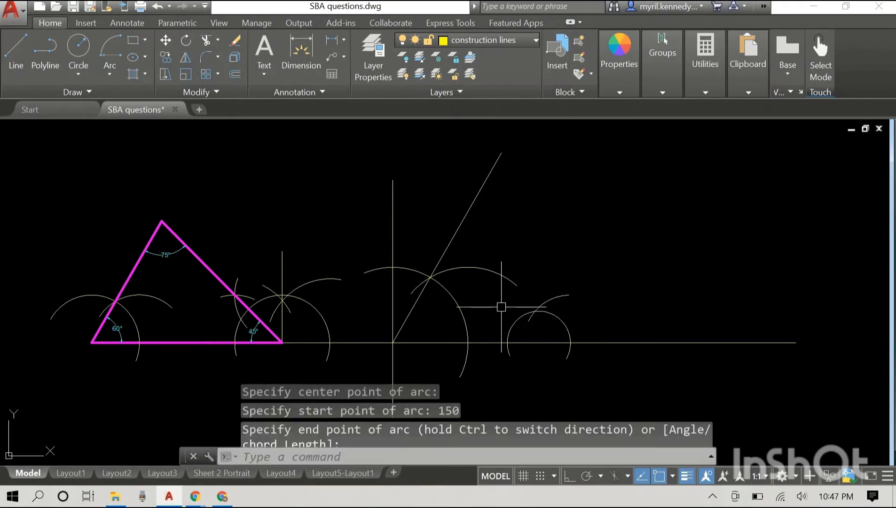
Draw a radius 150 arc centred on the small arc's left-hand baseline crossing, so it intersects the other 150 arc.
{"action": "left_click", "coordinate": [113, 74]}
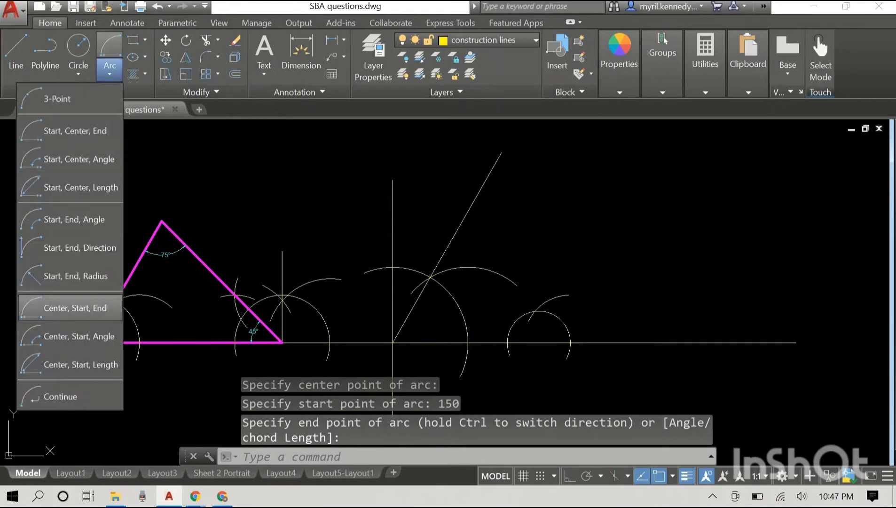
{"action": "left_click", "coordinate": [70, 308]}
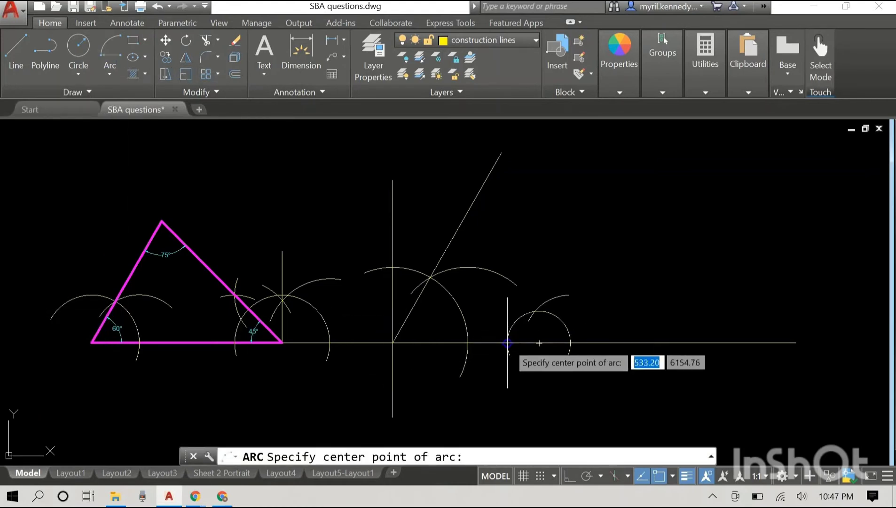
{"action": "left_click", "coordinate": [507, 343]}
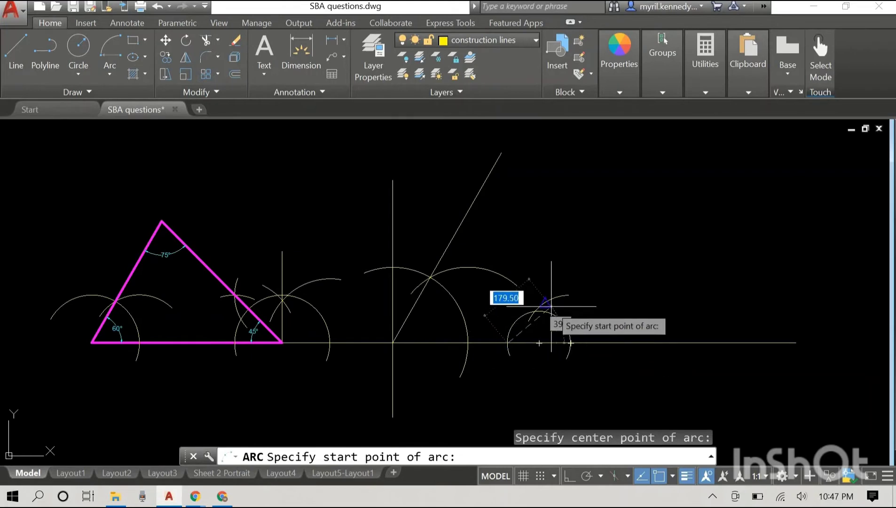
{"action": "type", "text": "150"}
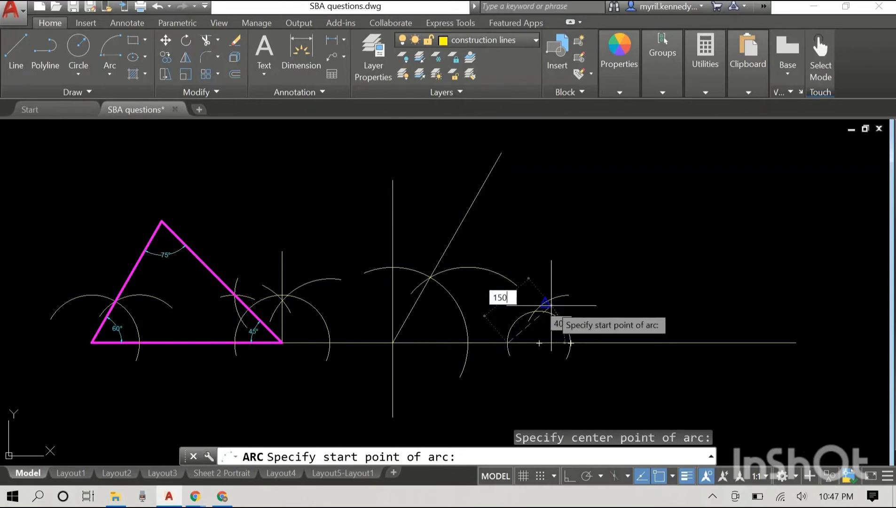
{"action": "key", "text": "Return"}
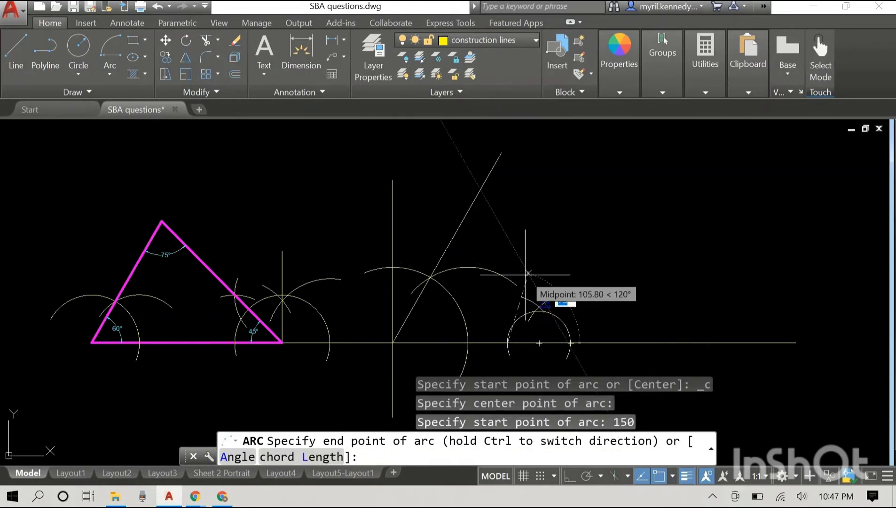
{"action": "left_click", "coordinate": [528, 273]}
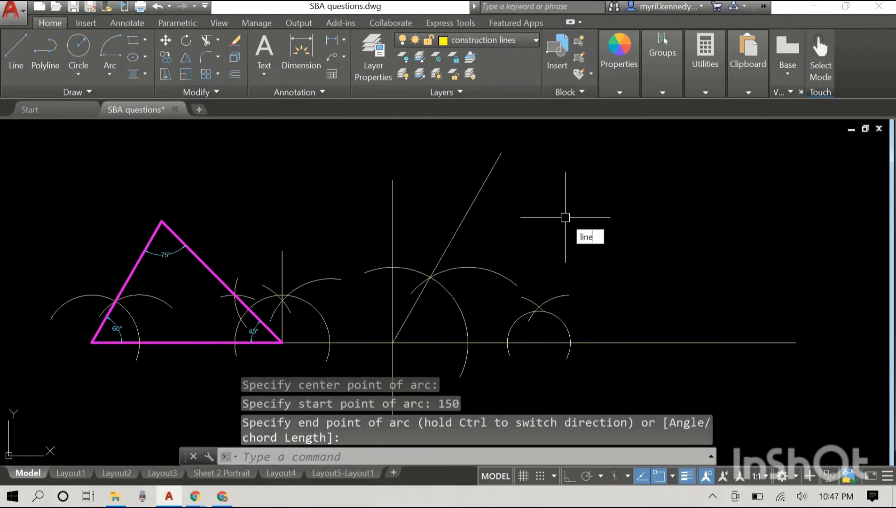
Draw a vertical line from the baseline midpoint up to the intersection of the two radius 150 arcs.
{"action": "key", "text": "Return"}
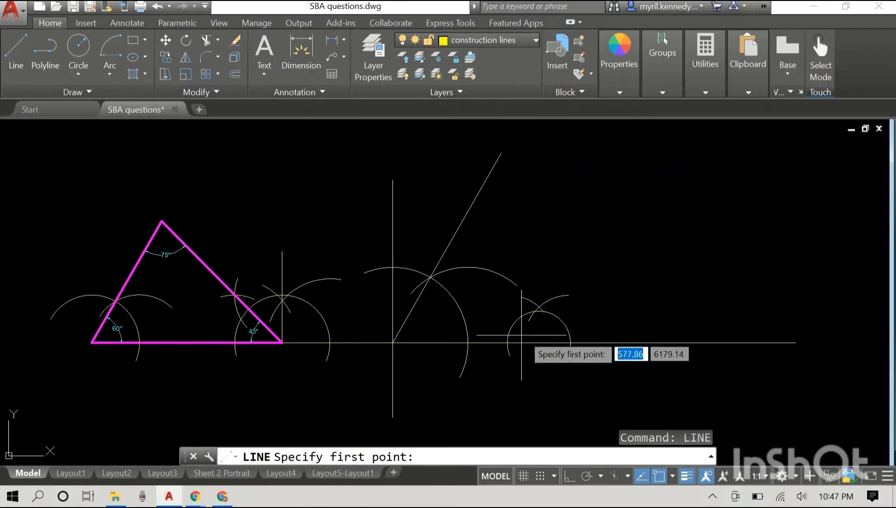
{"action": "scroll", "coordinate": [541, 329], "scroll_direction": "up", "scroll_amount": 4}
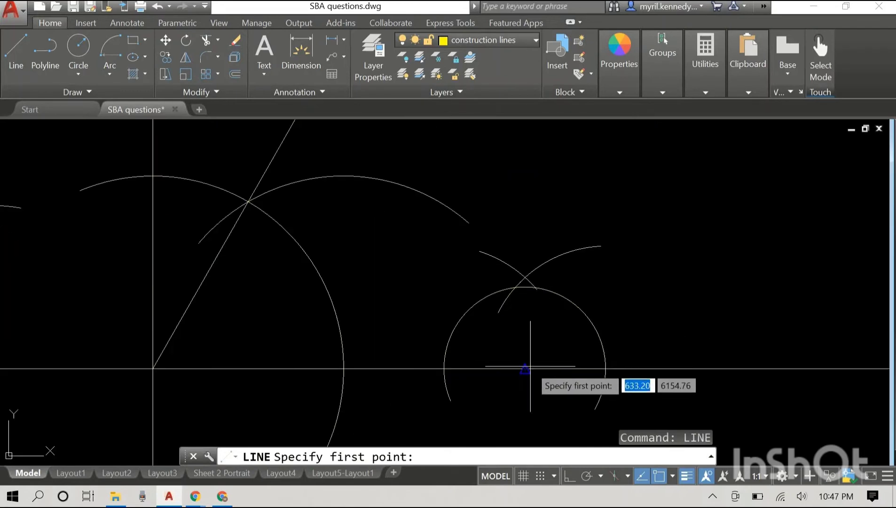
{"action": "left_click", "coordinate": [525, 367]}
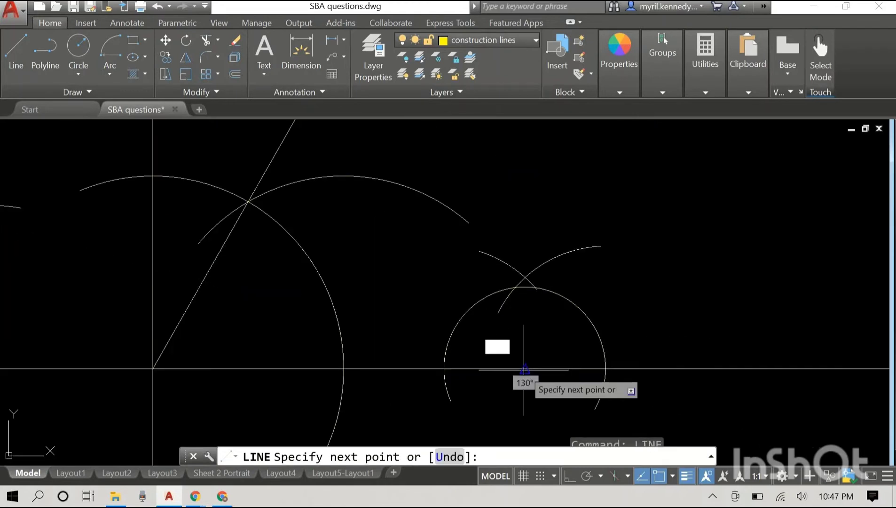
{"action": "left_click", "coordinate": [525, 278]}
{"action": "right_click", "coordinate": [614, 216]}
{"action": "left_click", "coordinate": [627, 221]}
Lengthen the vertical line at the baseline's midpoint upward to a total length of about 775.
{"action": "scroll", "coordinate": [639, 216], "scroll_direction": "down", "scroll_amount": 2}
{"action": "scroll", "coordinate": [679, 170], "scroll_direction": "down", "scroll_amount": 2}
{"action": "middle_click_drag", "start_coordinate": [680, 170], "coordinate": [423, 293]}
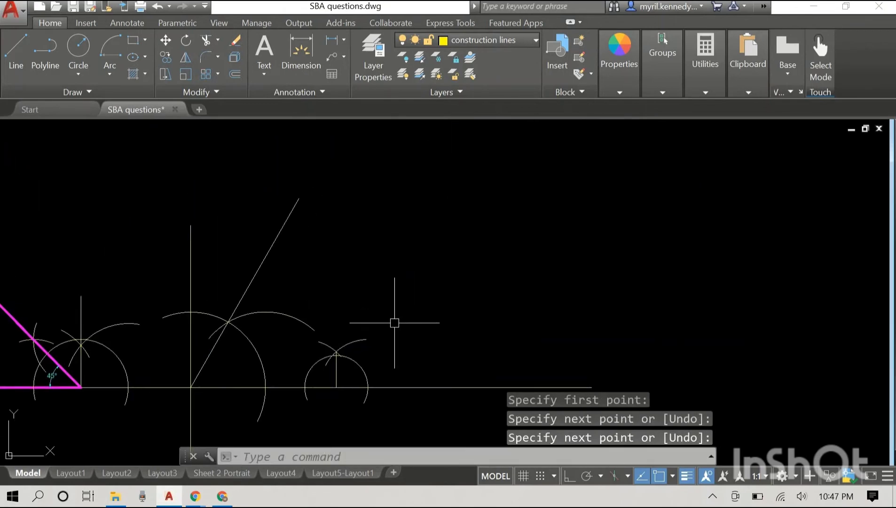
{"action": "left_click", "coordinate": [337, 362]}
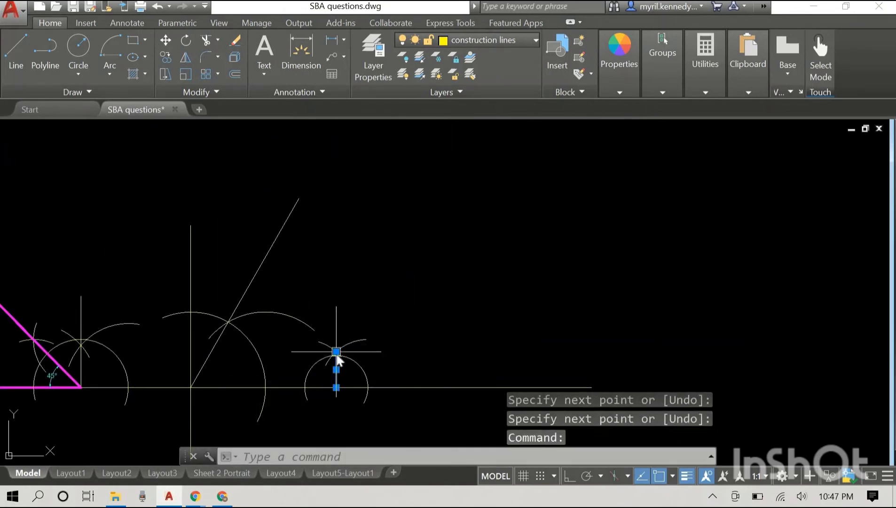
{"action": "mouse_move", "coordinate": [337, 351]}
{"action": "left_click", "coordinate": [376, 388]}
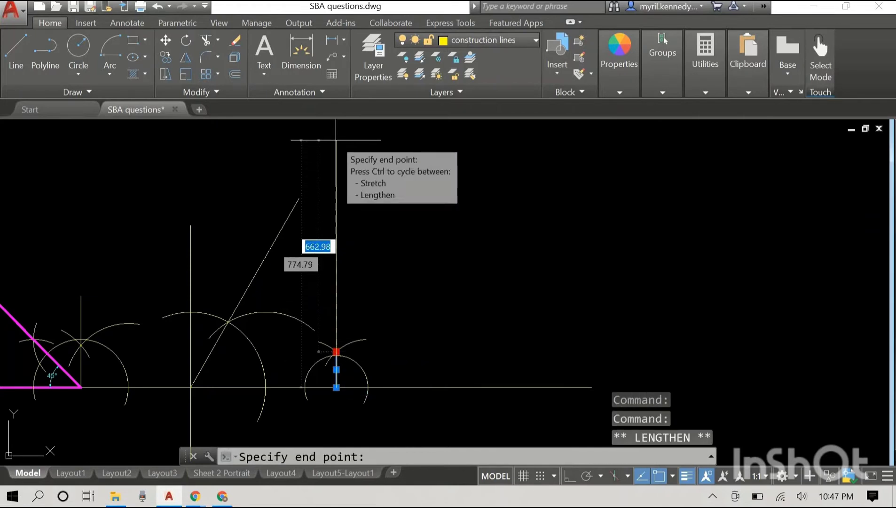
{"action": "left_click", "coordinate": [335, 140]}
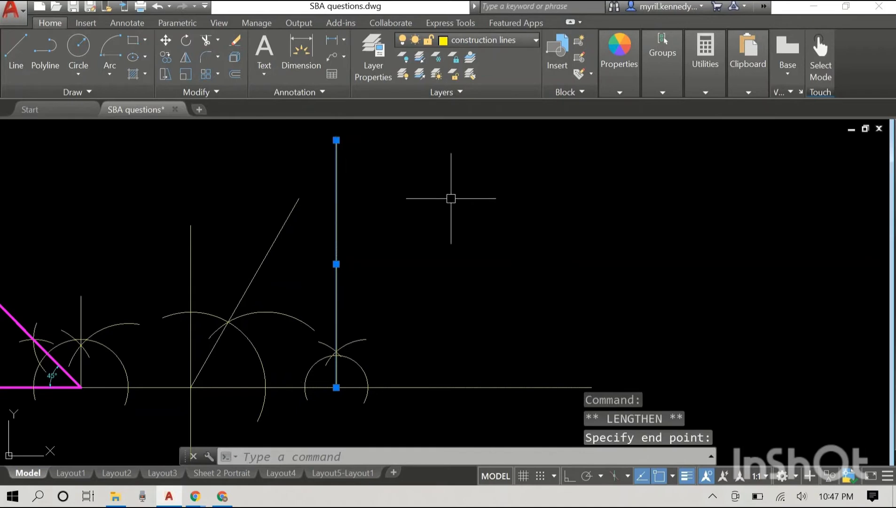
{"action": "key", "text": "Escape"}
Lengthen the 60° line along its direction until it passes beyond the vertical line at the baseline's midpoint.
{"action": "left_click", "coordinate": [284, 219]}
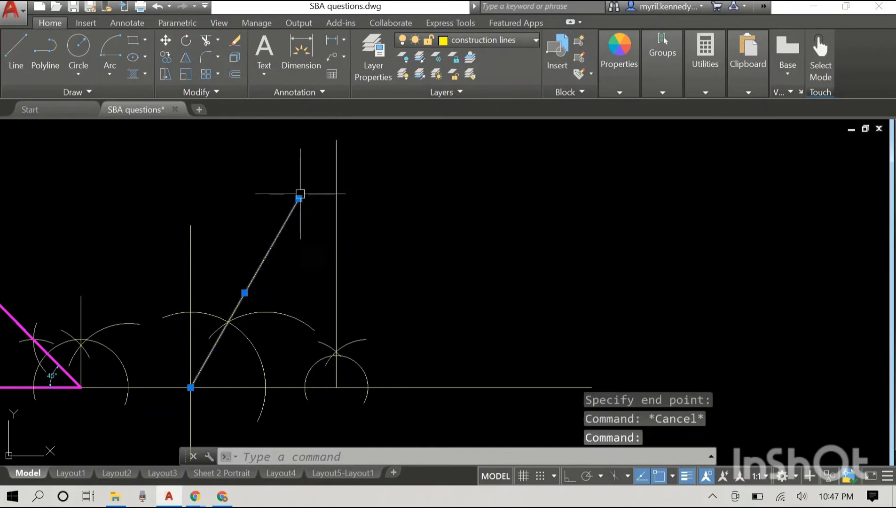
{"action": "mouse_move", "coordinate": [300, 199]}
{"action": "left_click", "coordinate": [327, 232]}
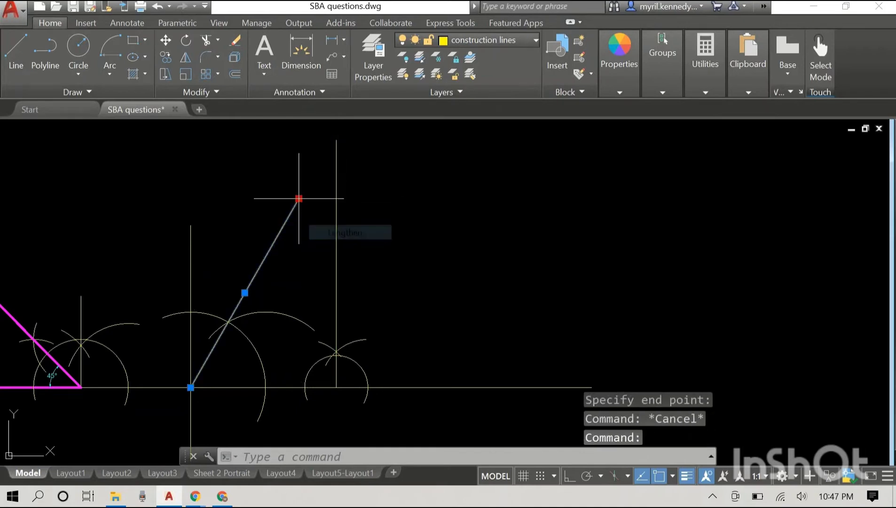
{"action": "left_click", "coordinate": [369, 124]}
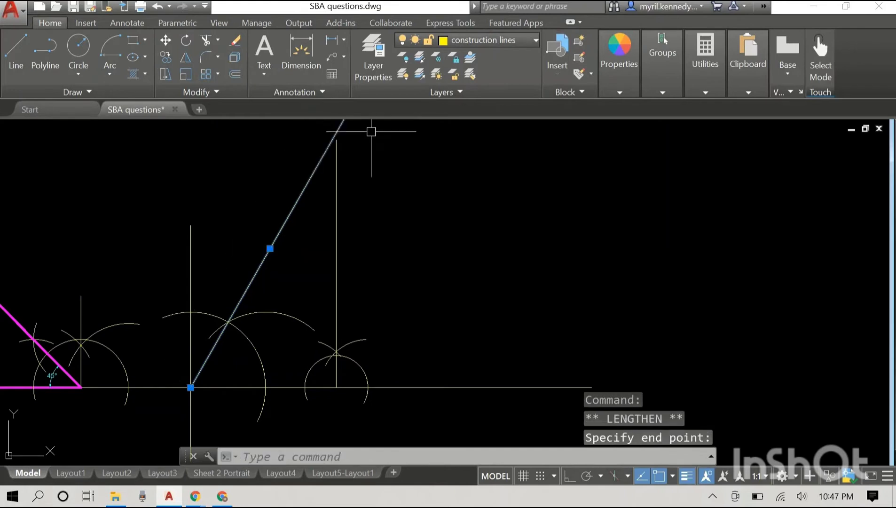
{"action": "key", "text": "Escape"}
Lengthen the midpoint's vertical line further upward so that it crosses the 60° line and extends past it.
{"action": "scroll", "coordinate": [376, 147], "scroll_direction": "down", "scroll_amount": 2}
{"action": "middle_click_drag", "start_coordinate": [410, 154], "coordinate": [387, 237]}
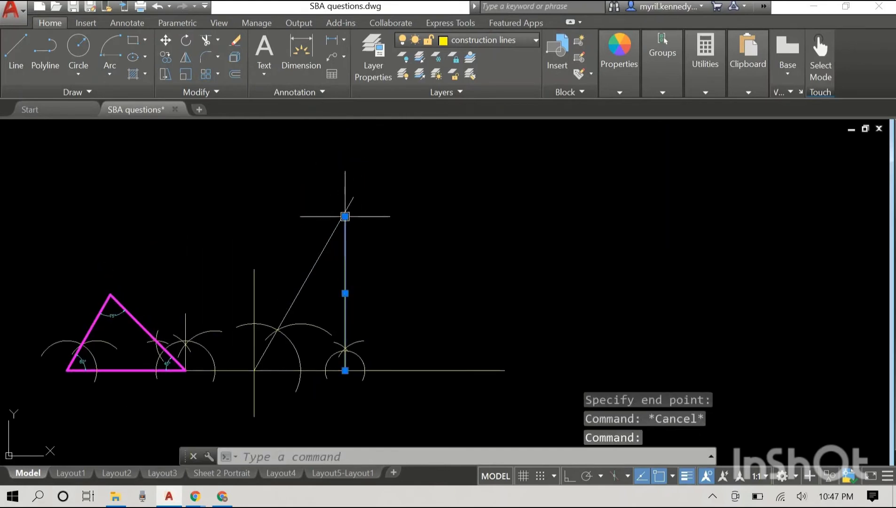
{"action": "mouse_move", "coordinate": [345, 216]}
{"action": "left_click", "coordinate": [388, 252]}
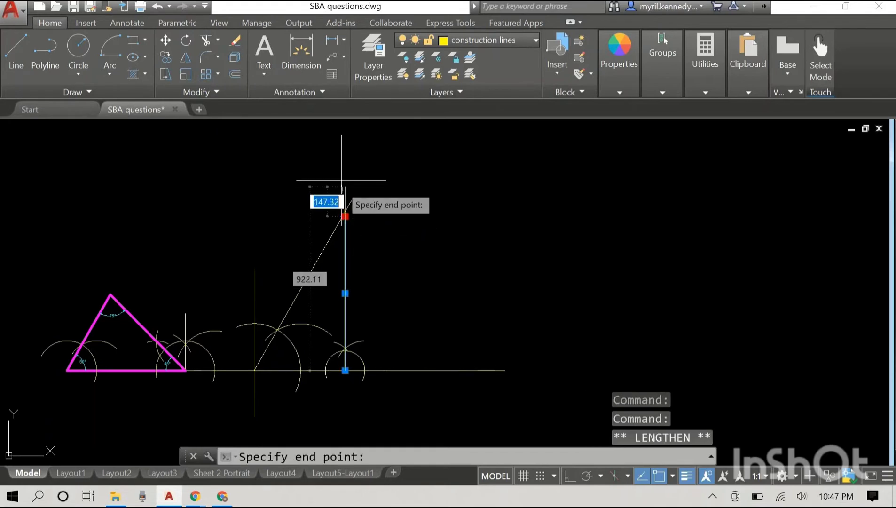
{"action": "left_click", "coordinate": [345, 160]}
{"action": "key", "text": "Escape"}
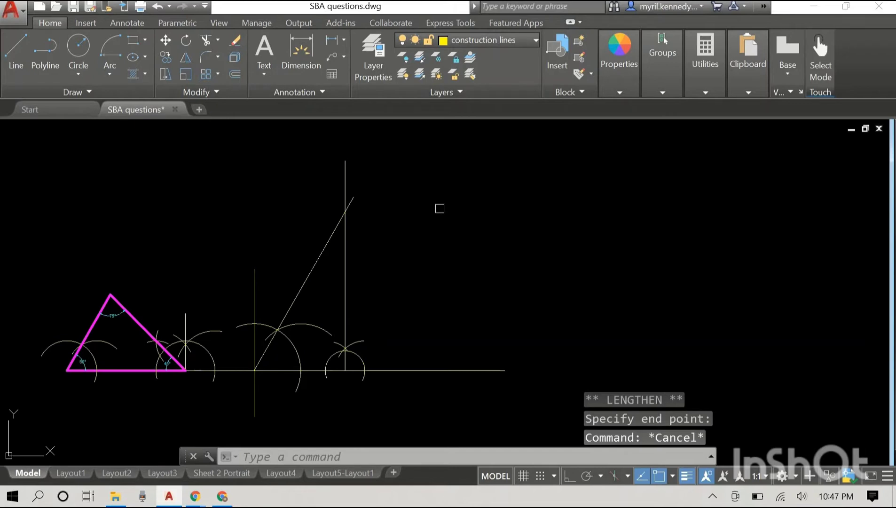
Trim the overhanging ends of the 60° line and the midpoint's vertical line above their intersection.
{"action": "type", "text": "tr"}
{"action": "key", "text": "Return"}
{"action": "scroll", "coordinate": [423, 198], "scroll_direction": "up", "scroll_amount": 3}
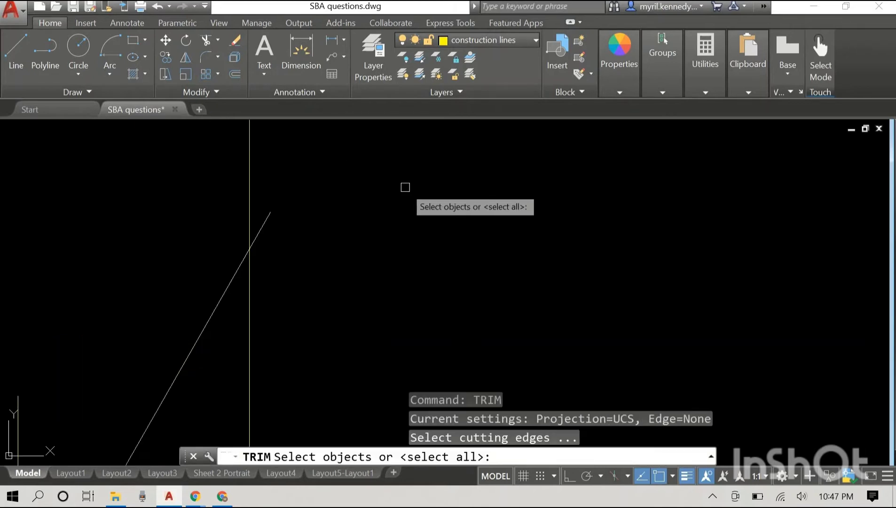
{"action": "left_click", "coordinate": [250, 274]}
{"action": "left_click", "coordinate": [234, 274]}
{"action": "key", "text": "Return"}
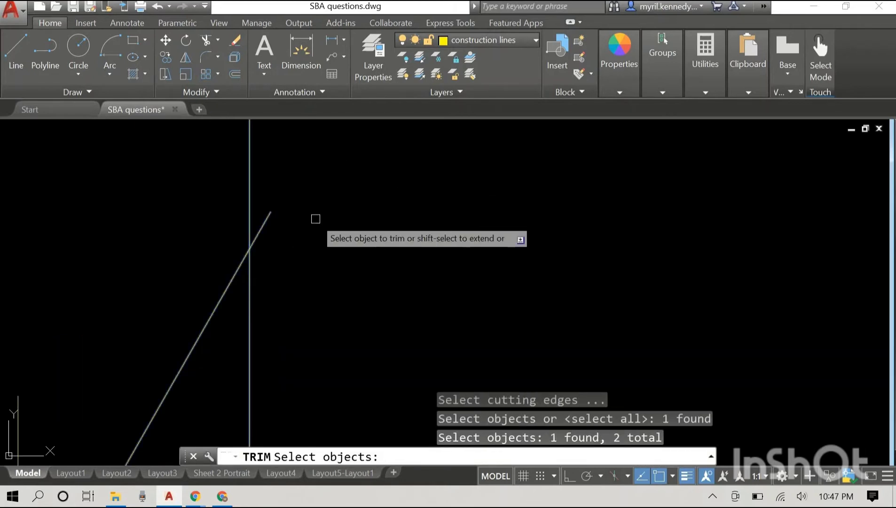
{"action": "left_click", "coordinate": [250, 200]}
{"action": "right_click", "coordinate": [353, 201]}
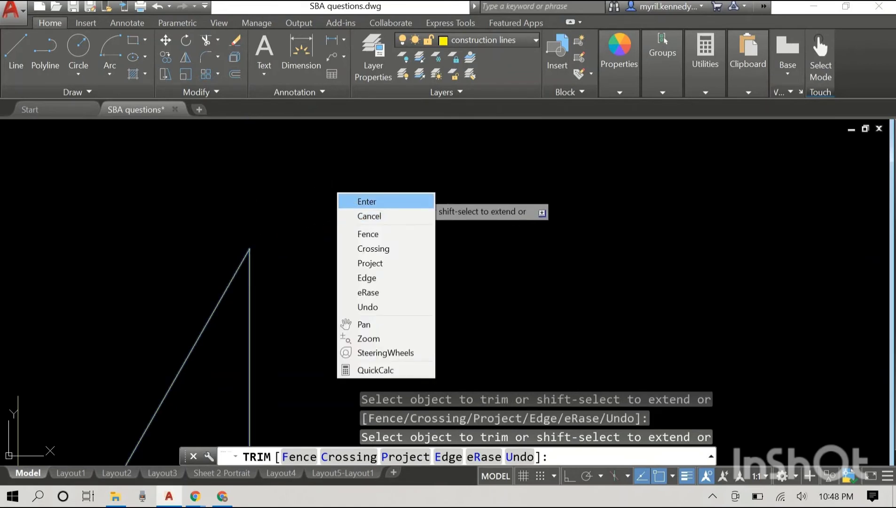
{"action": "left_click", "coordinate": [357, 201]}
Trim away the baseline segment between the vertical through the 60° vertex and the vertical line at the midpoint.
{"action": "scroll", "coordinate": [364, 256], "scroll_direction": "down", "scroll_amount": 3}
{"action": "middle_click_drag", "start_coordinate": [364, 257], "coordinate": [380, 202]}
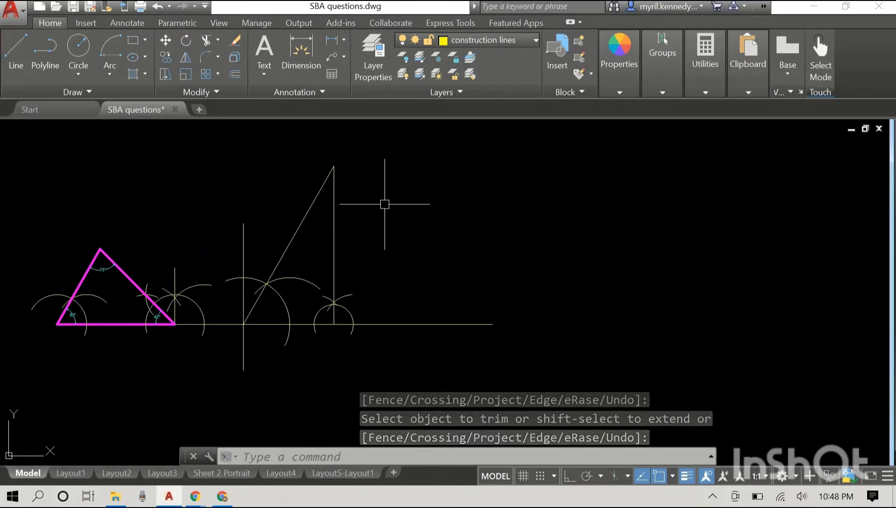
{"action": "type", "text": "tr"}
{"action": "key", "text": "Return"}
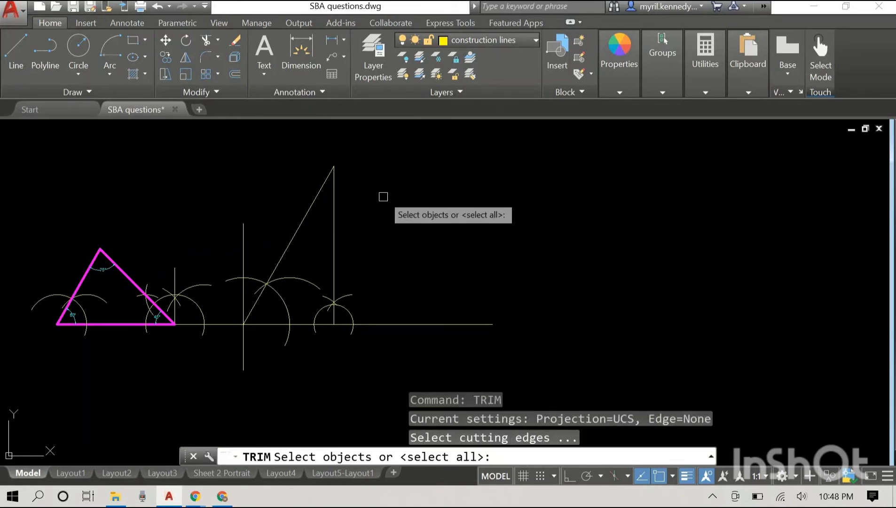
{"action": "left_click", "coordinate": [346, 214]}
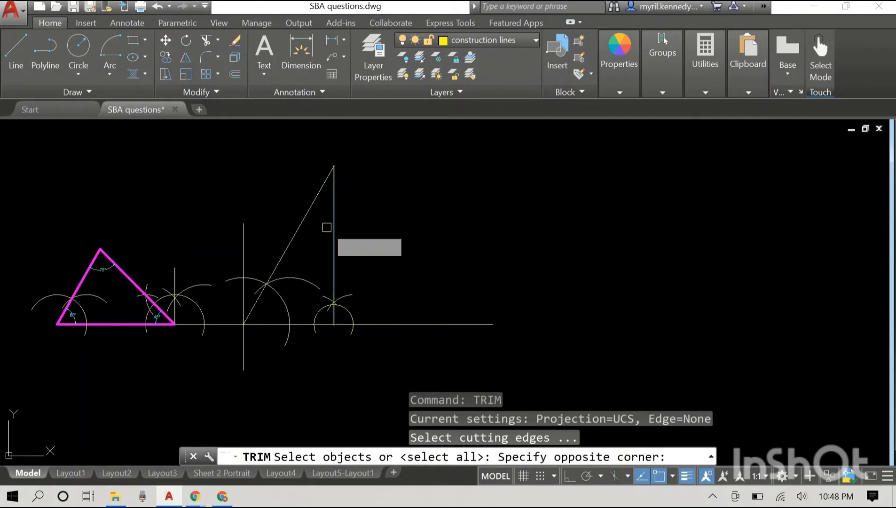
{"action": "left_click", "coordinate": [331, 226]}
{"action": "left_click", "coordinate": [241, 239]}
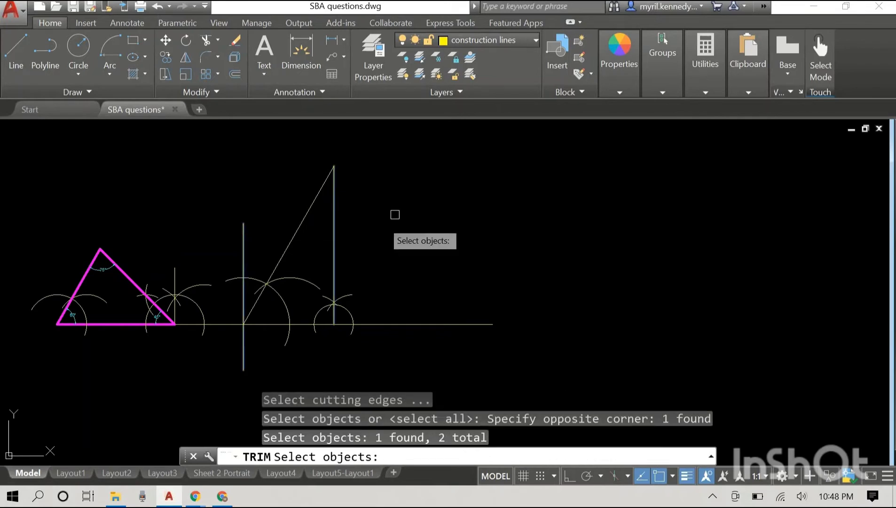
{"action": "key", "text": "Return"}
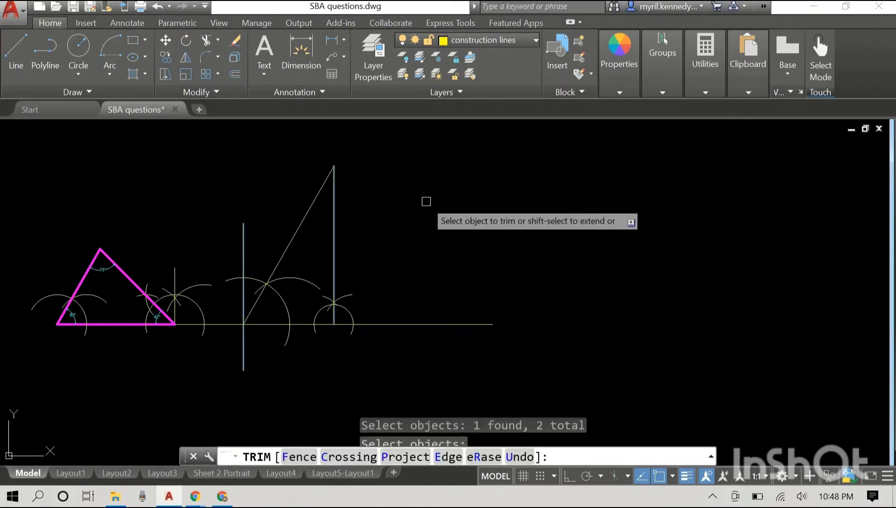
{"action": "left_click", "coordinate": [266, 323]}
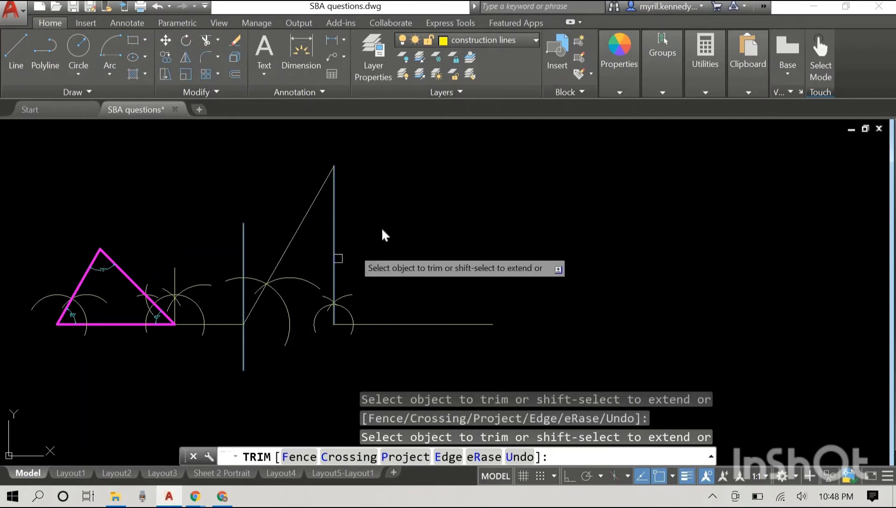
{"action": "right_click", "coordinate": [383, 228]}
{"action": "left_click", "coordinate": [387, 235]}
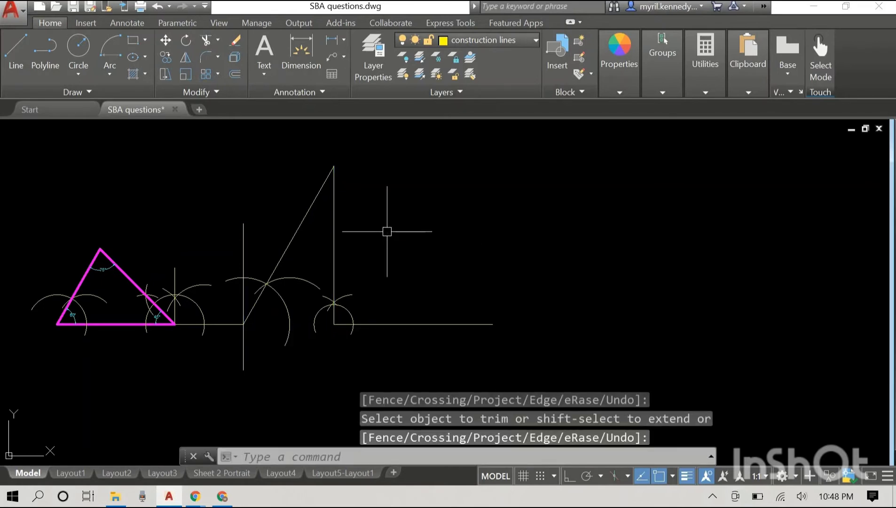
Draw a separate base line from the 60° vertex to the foot of the midpoint's vertical line.
{"action": "key", "text": "Return"}
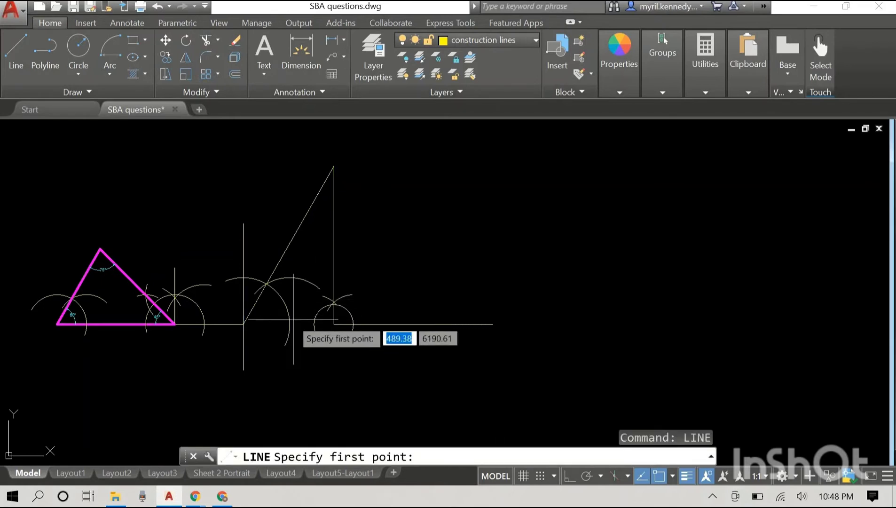
{"action": "left_click", "coordinate": [243, 324]}
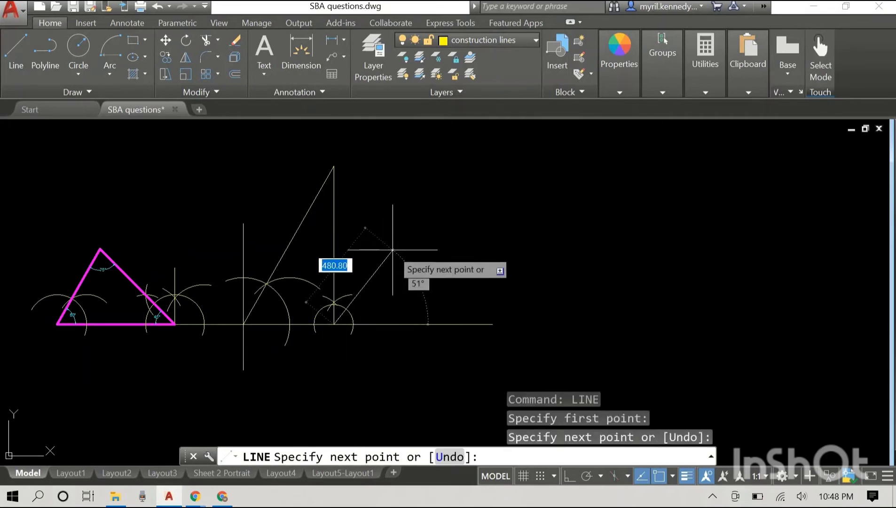
{"action": "key", "text": "Escape"}
Move the new triangle's vertical side, sloping side and base to the magenta outline layer used for the first triangle.
{"action": "scroll", "coordinate": [370, 231], "scroll_direction": "up", "scroll_amount": 2}
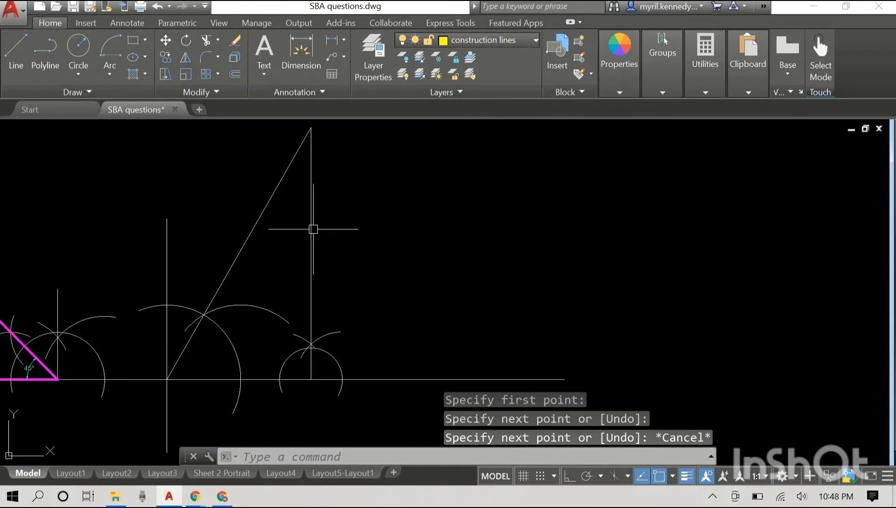
{"action": "left_click", "coordinate": [311, 226]}
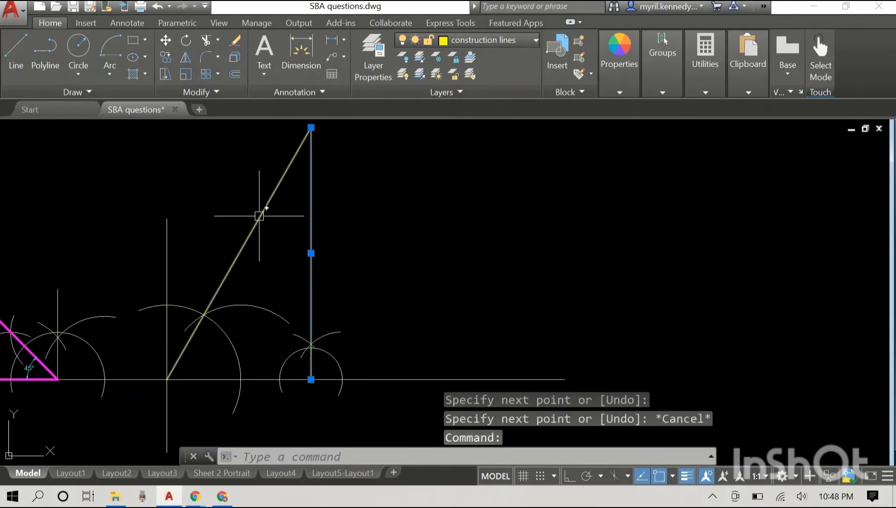
{"action": "left_click", "coordinate": [254, 378]}
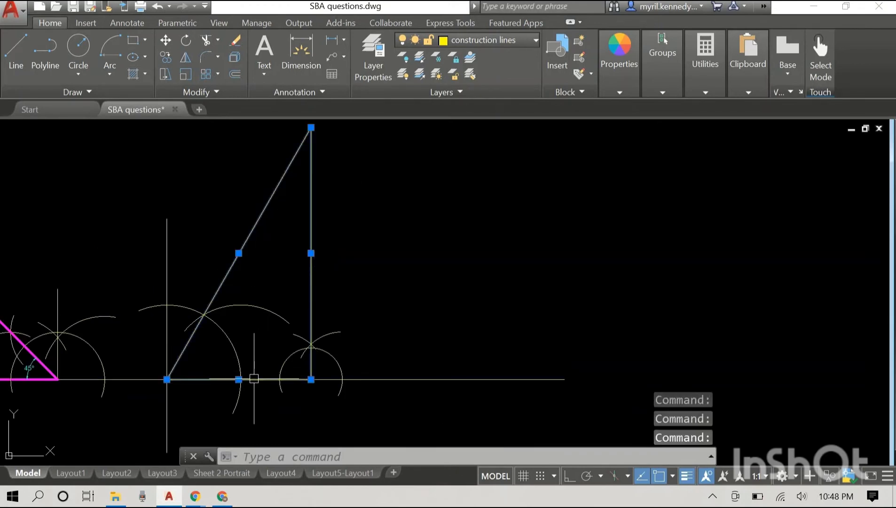
{"action": "left_click", "coordinate": [481, 36]}
{"action": "left_click", "coordinate": [475, 227]}
{"action": "key", "text": "Escape"}
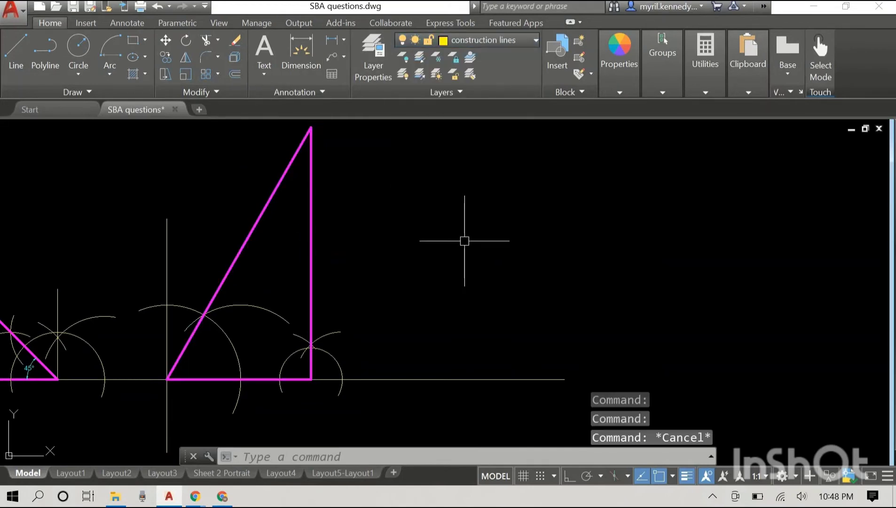
Add an angular dimension between the new triangle's vertical side and base, placing its arc inside the triangle.
{"action": "type", "text": "dim"}
{"action": "key", "text": "Down"}
{"action": "key", "text": "Down"}
{"action": "key", "text": "Down"}
{"action": "key", "text": "Return"}
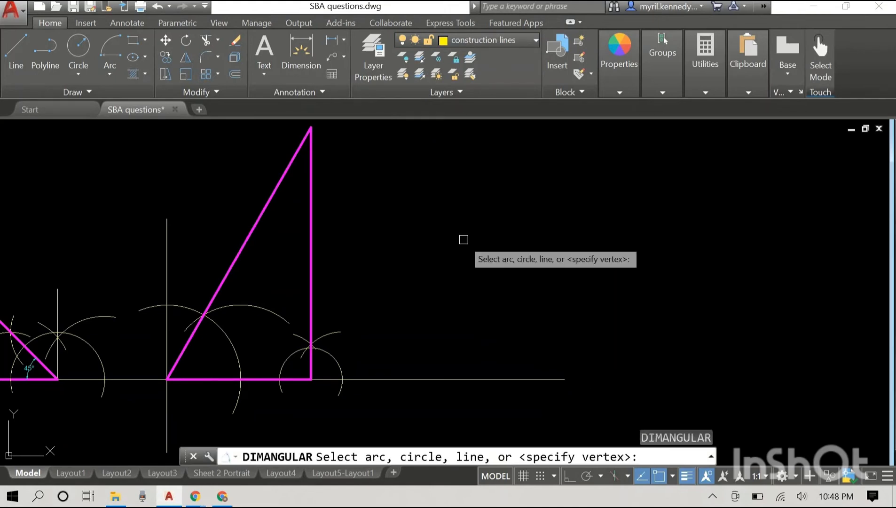
{"action": "left_click", "coordinate": [309, 283]}
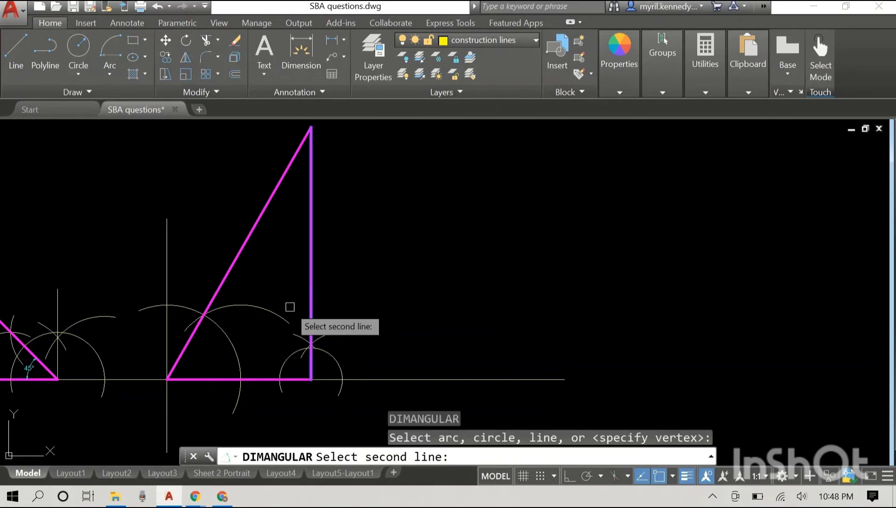
{"action": "left_click", "coordinate": [266, 379]}
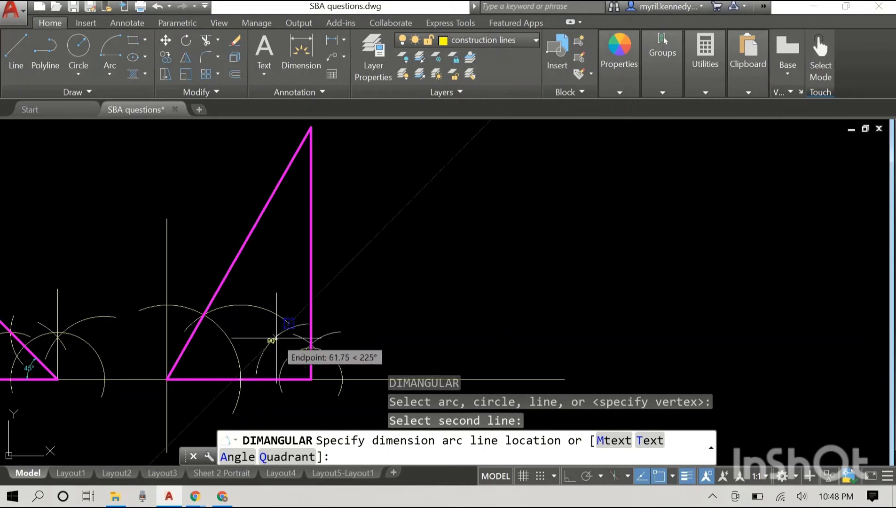
{"action": "scroll", "coordinate": [276, 338], "scroll_direction": "up", "scroll_amount": 4}
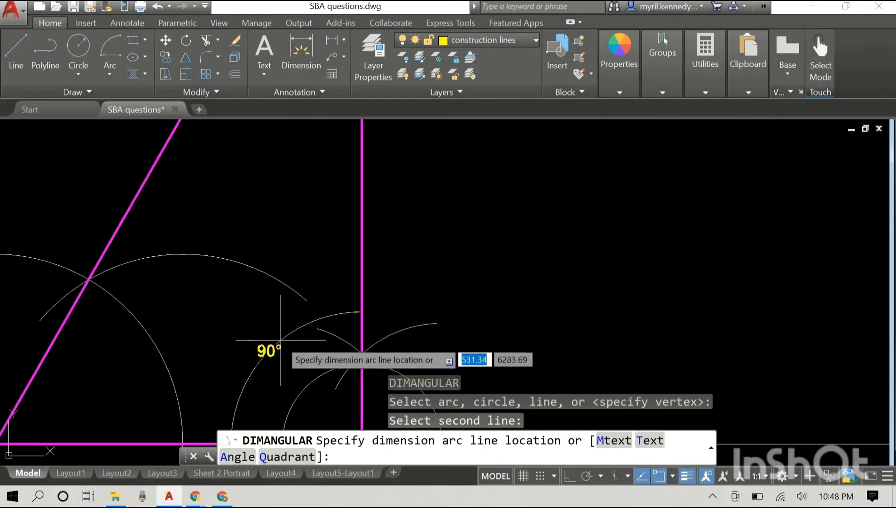
{"action": "left_click", "coordinate": [290, 316]}
{"action": "scroll", "coordinate": [444, 254], "scroll_direction": "down", "scroll_amount": 2}
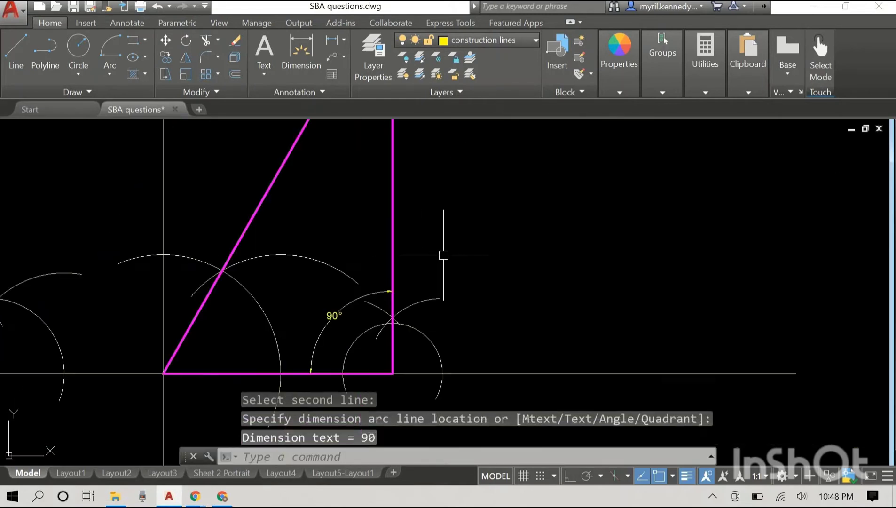
Add an angular dimension between the new triangle's base and sloping side.
{"action": "right_click", "coordinate": [472, 224]}
{"action": "left_click", "coordinate": [485, 233]}
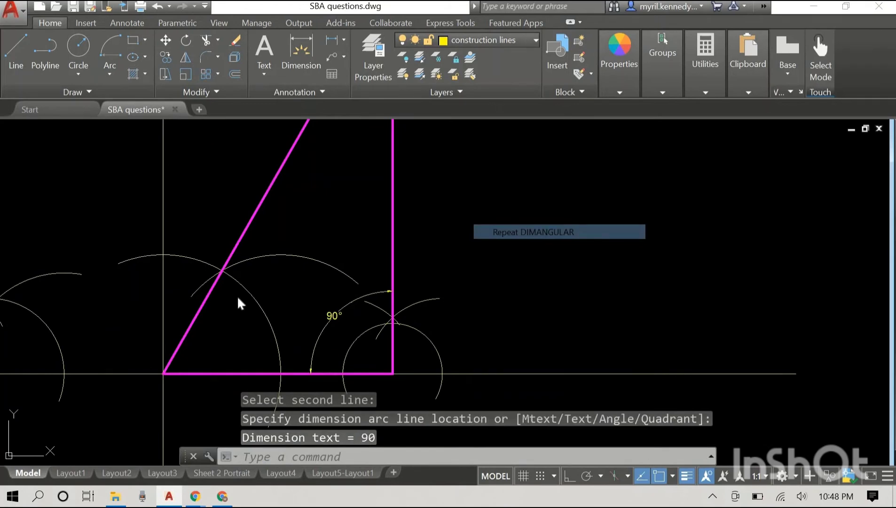
{"action": "left_click", "coordinate": [206, 374]}
{"action": "left_click", "coordinate": [232, 329]}
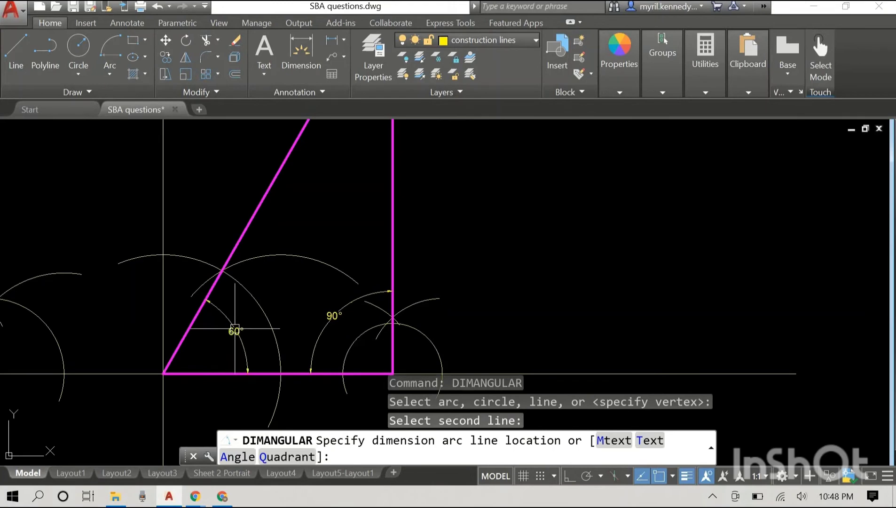
{"action": "mouse_move", "coordinate": [470, 207]}
{"action": "middle_mouse_down"}
{"action": "mouse_move", "coordinate": [489, 220]}
{"action": "mouse_move", "coordinate": [476, 288]}
{"action": "middle_mouse_up"}
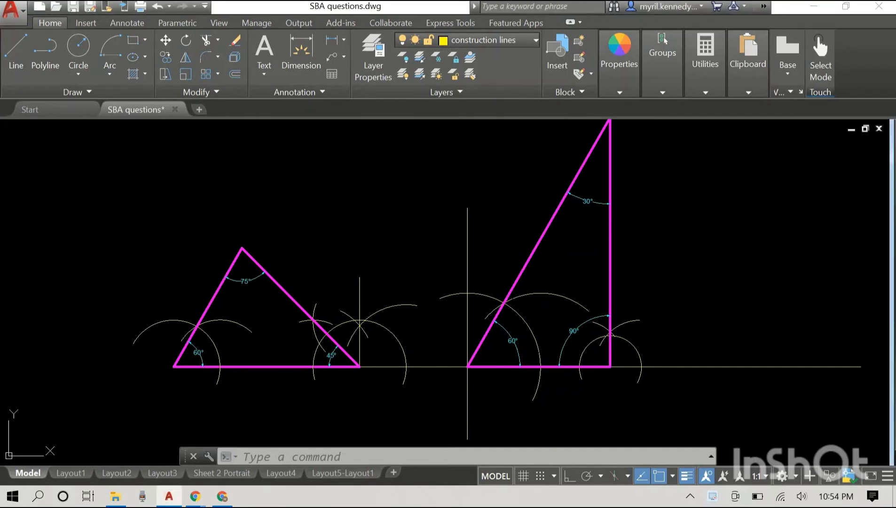
{"action": "mouse_move", "coordinate": [626, 232]}
{"action": "left_mouse_down"}
{"action": "mouse_move", "coordinate": [630, 220]}
{"action": "mouse_move", "coordinate": [730, 230]}
{"action": "left_mouse_up"}
{"action": "middle_click_drag", "start_coordinate": [730, 230], "coordinate": [602, 230]}
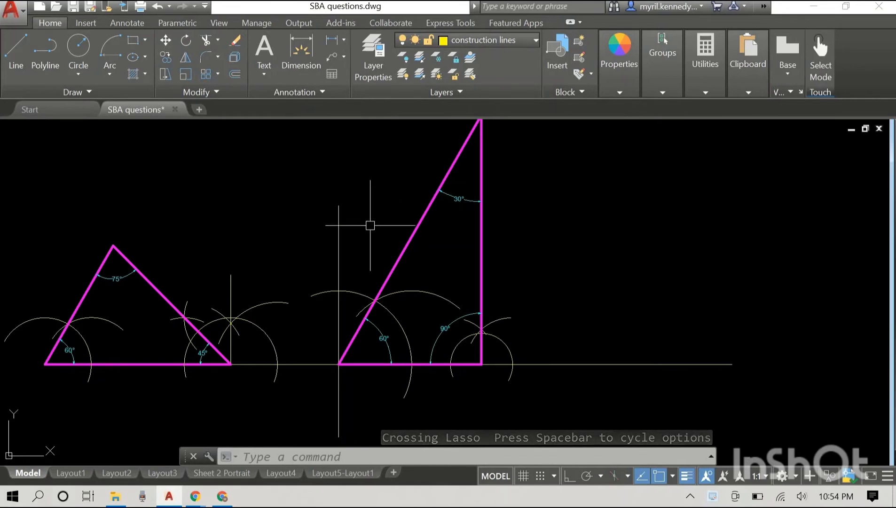
Erase the vertical construction line running through the second triangle's 60° vertex.
{"action": "left_click", "coordinate": [339, 236]}
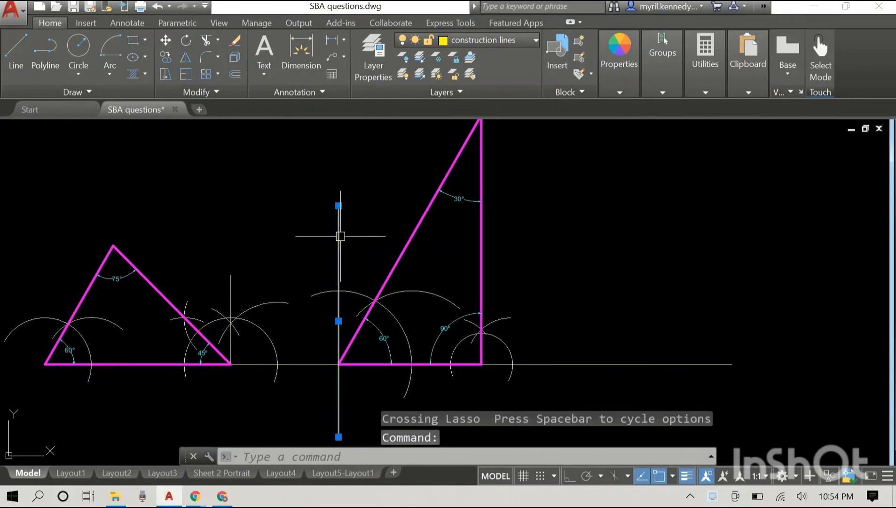
{"action": "key", "text": "Delete"}
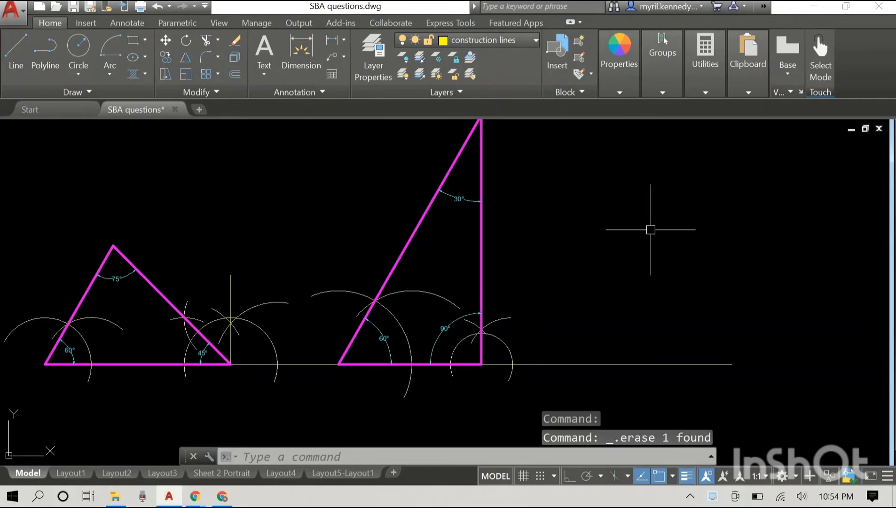
With Ortho on, draw a vertical line about 775 units long crossing the baseline to the right of the second triangle.
{"action": "type", "text": "line"}
{"action": "key", "text": "Return"}
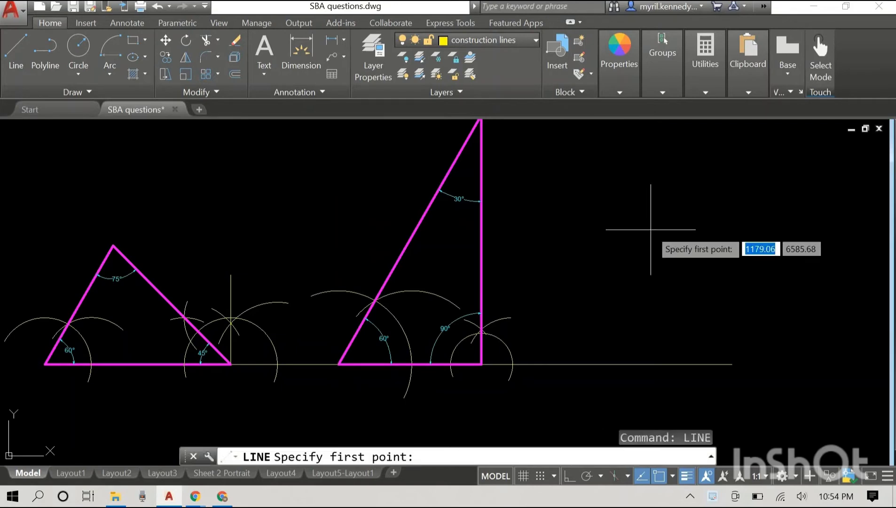
{"action": "left_click", "coordinate": [577, 179]}
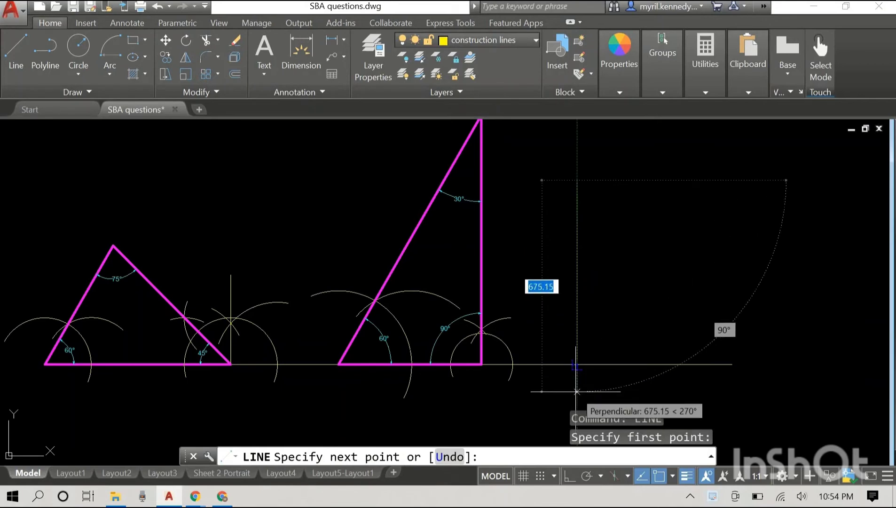
{"action": "middle_click_drag", "start_coordinate": [576, 403], "coordinate": [578, 373]}
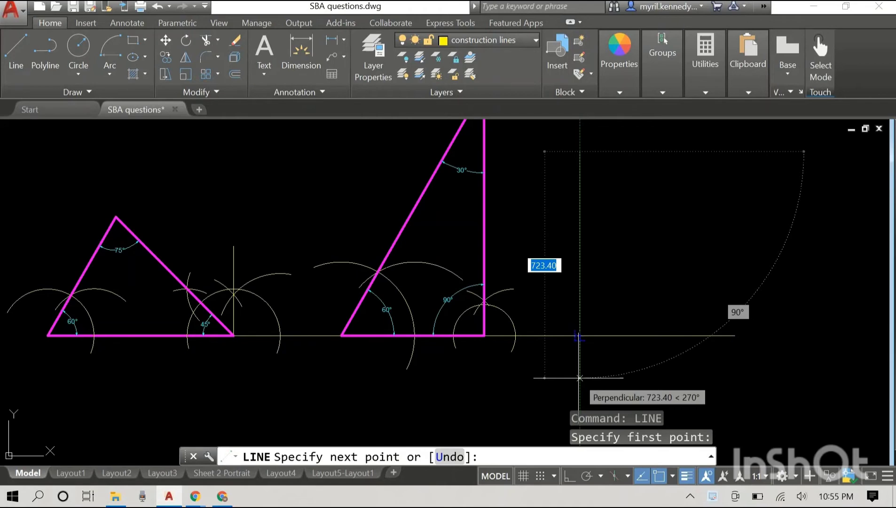
{"action": "key", "text": "F8"}
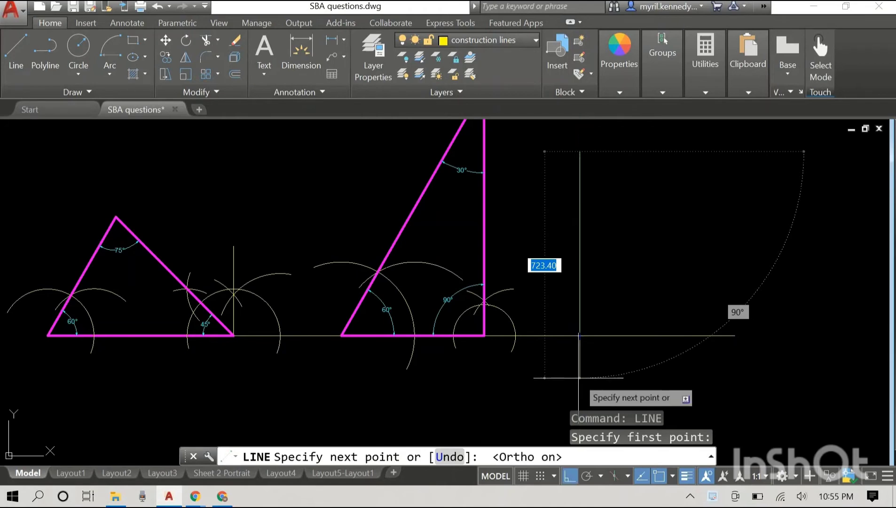
{"action": "middle_click_drag", "start_coordinate": [579, 378], "coordinate": [572, 328]}
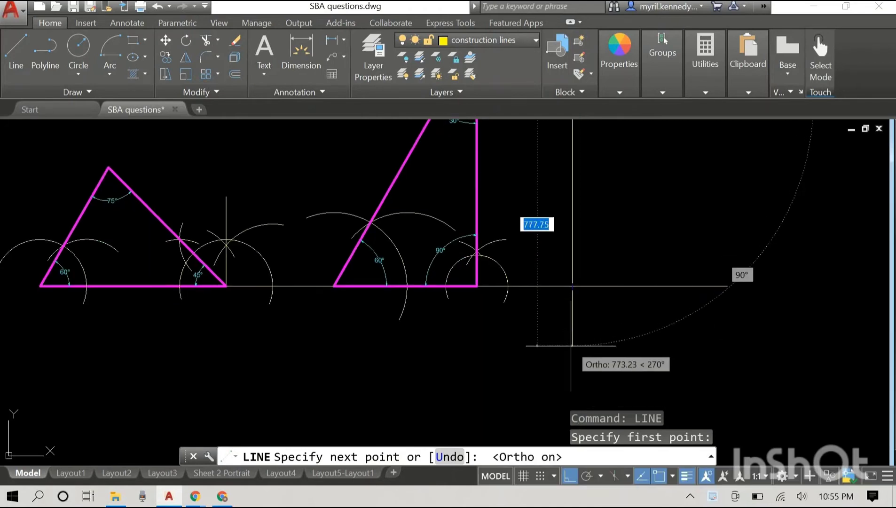
{"action": "right_click", "coordinate": [635, 257]}
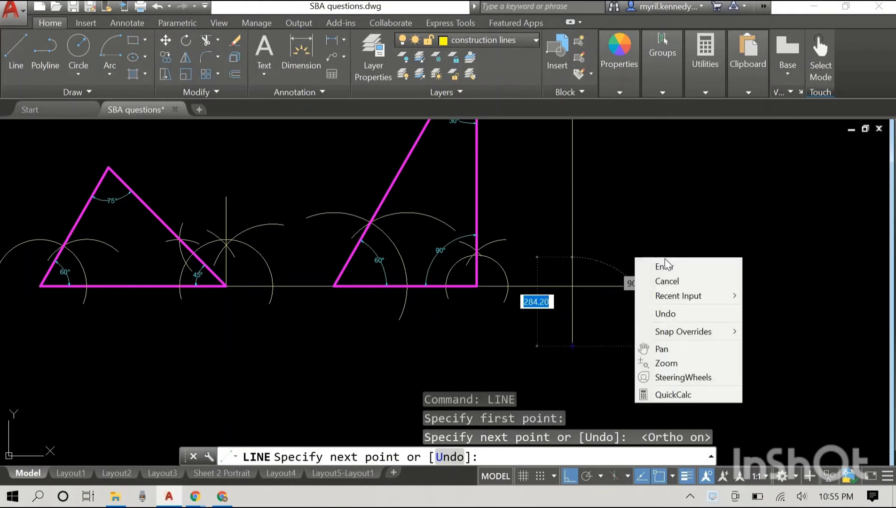
{"action": "left_click", "coordinate": [665, 267]}
{"action": "scroll", "coordinate": [660, 224], "scroll_direction": "down", "scroll_amount": 3}
{"action": "middle_click_drag", "start_coordinate": [660, 224], "coordinate": [610, 270]}
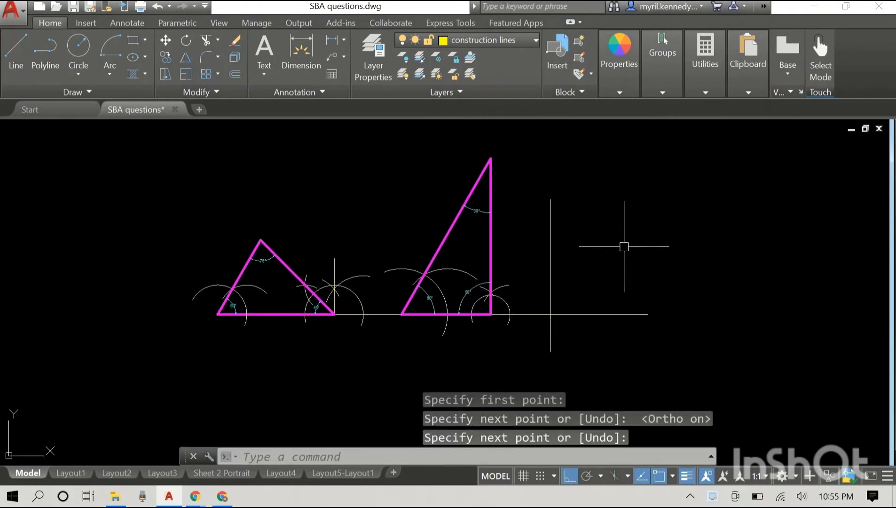
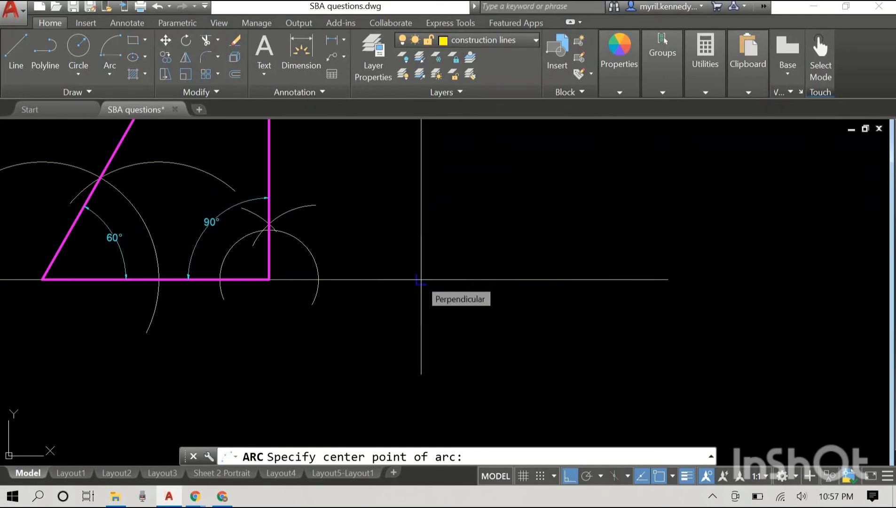
With Ortho off, draw a 100-unit-radius arc centred where the new vertical line crosses the baseline, from below the baseline past the vertical line.
{"action": "left_click", "coordinate": [421, 279]}
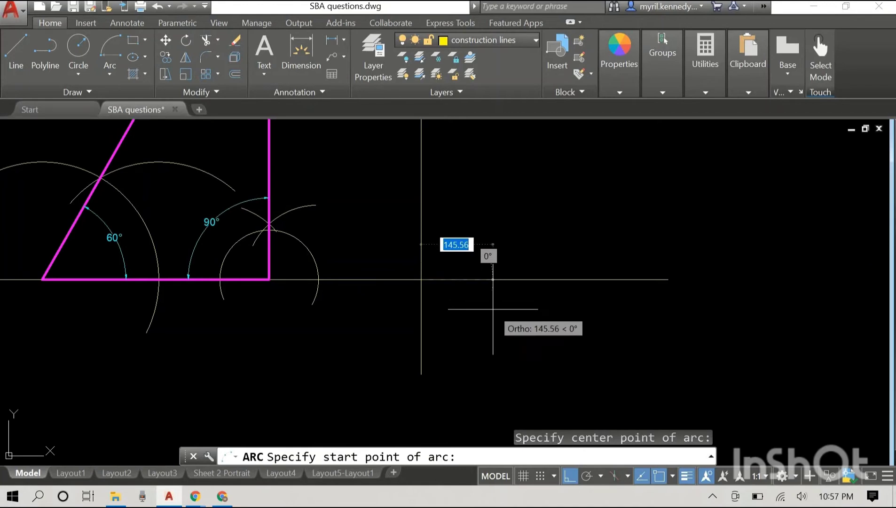
{"action": "key", "text": "F8"}
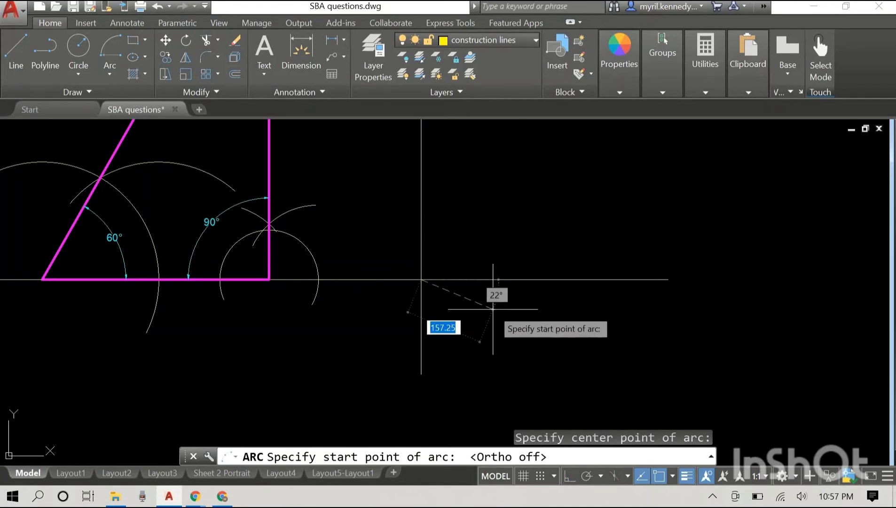
{"action": "type", "text": "100"}
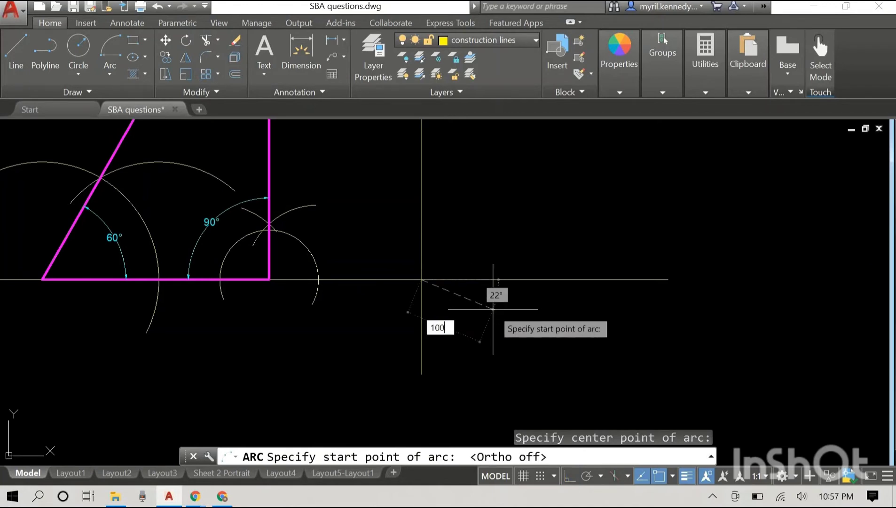
{"action": "key", "text": "Return"}
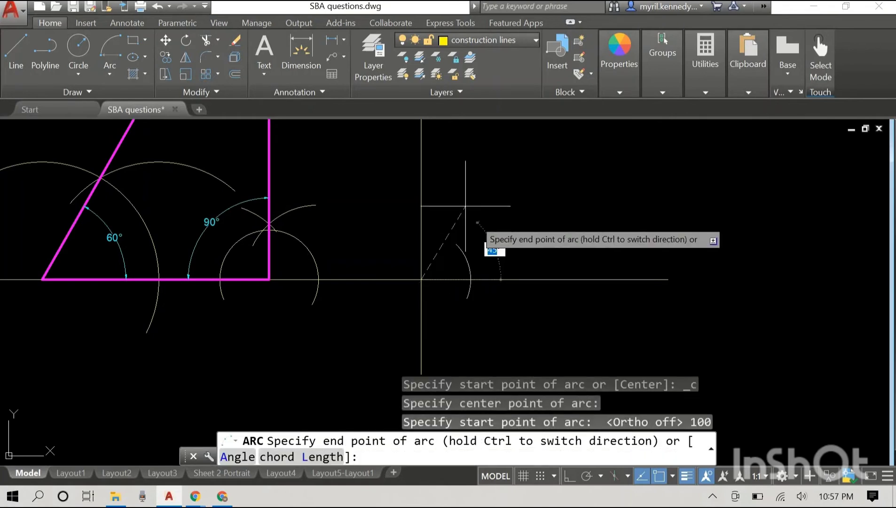
{"action": "left_click", "coordinate": [379, 205]}
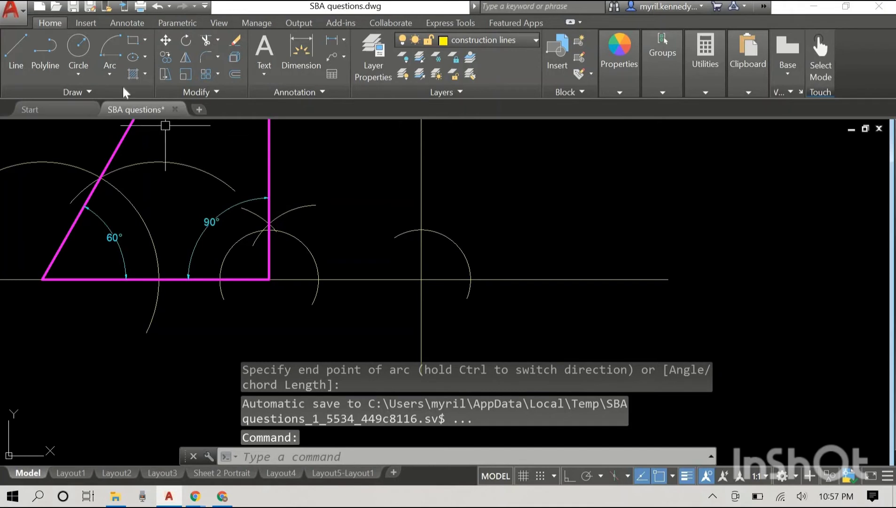
Draw a second arc of radius 100 centred where the first arc meets the baseline, crossing the first arc above it.
{"action": "left_click", "coordinate": [111, 76]}
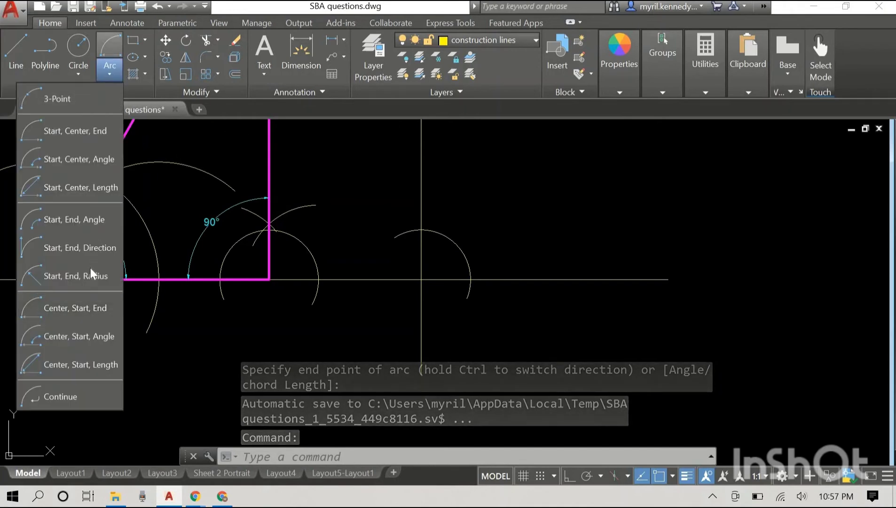
{"action": "left_click", "coordinate": [70, 309]}
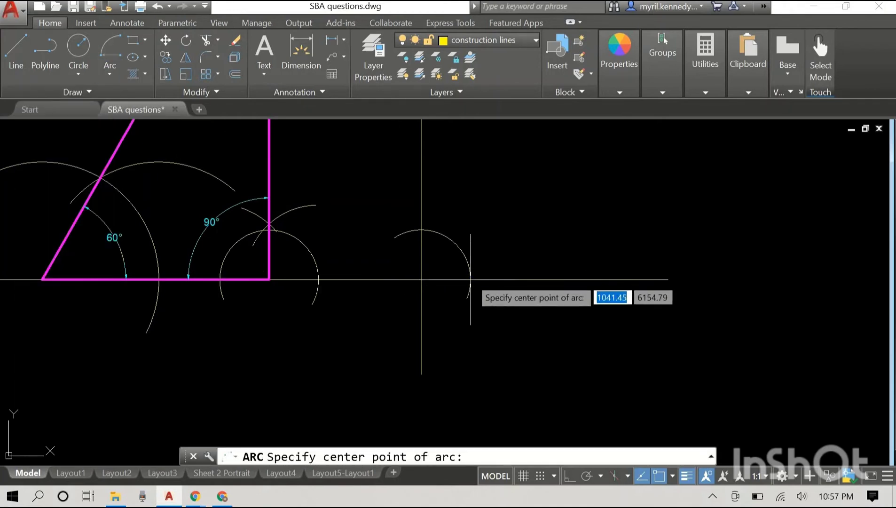
{"action": "left_click", "coordinate": [470, 280]}
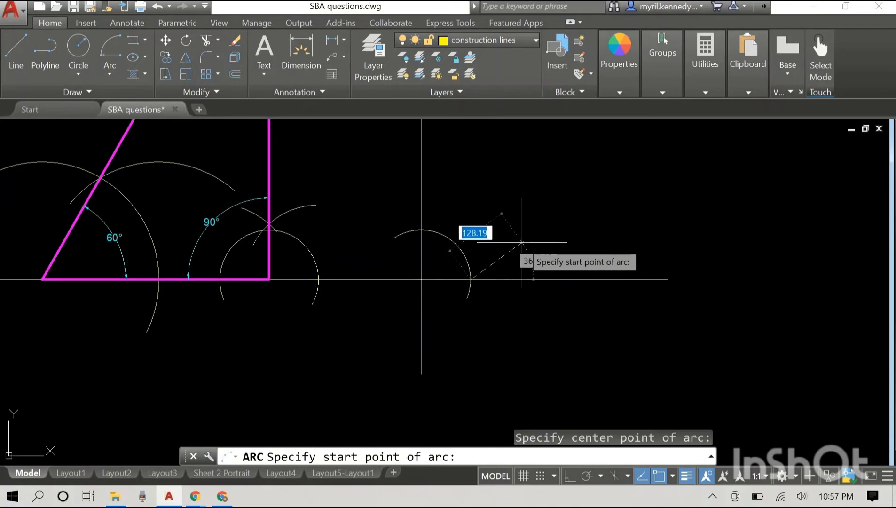
{"action": "key", "text": "Return"}
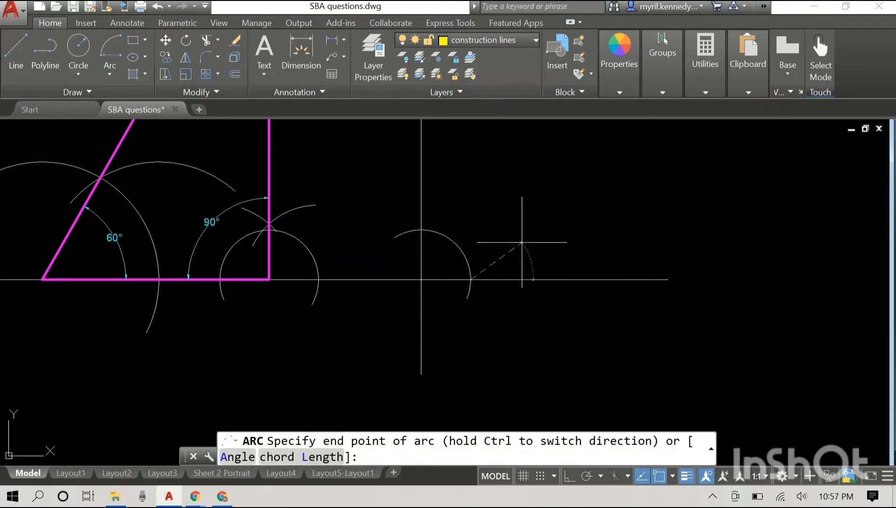
{"action": "key", "text": "Escape"}
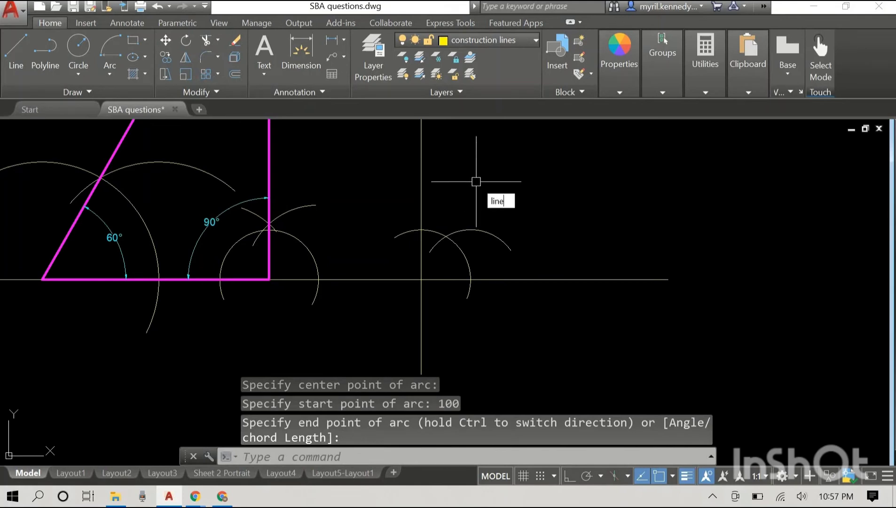
Draw a line from the crossing of the vertical line and baseline to the intersection of the two arcs.
{"action": "key", "text": "Return"}
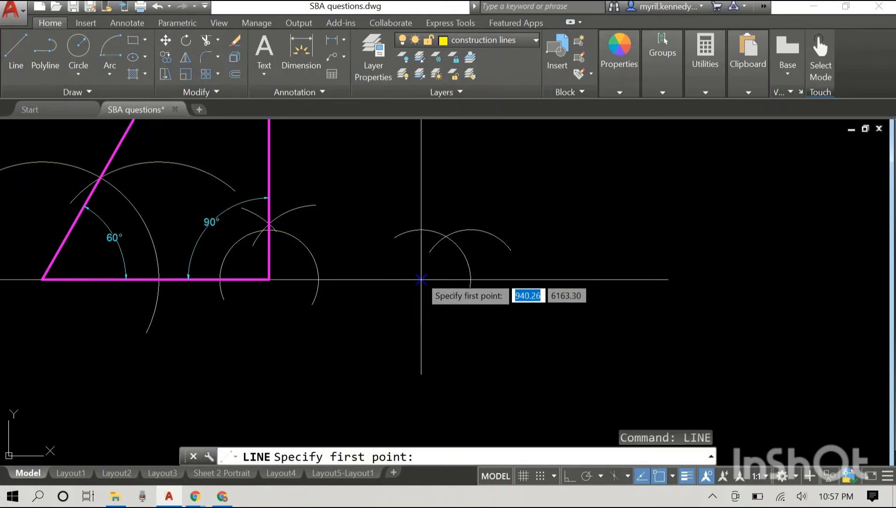
{"action": "left_click", "coordinate": [421, 279]}
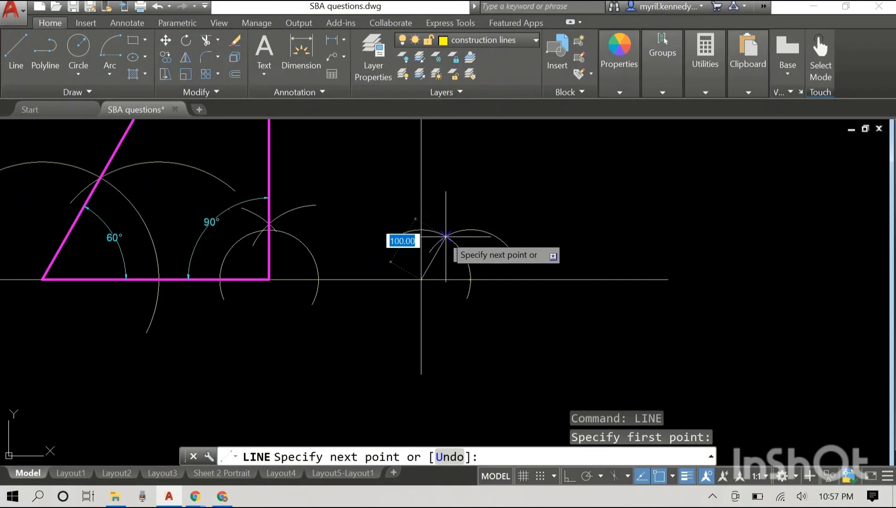
{"action": "left_click", "coordinate": [445, 235]}
{"action": "key", "text": "Escape"}
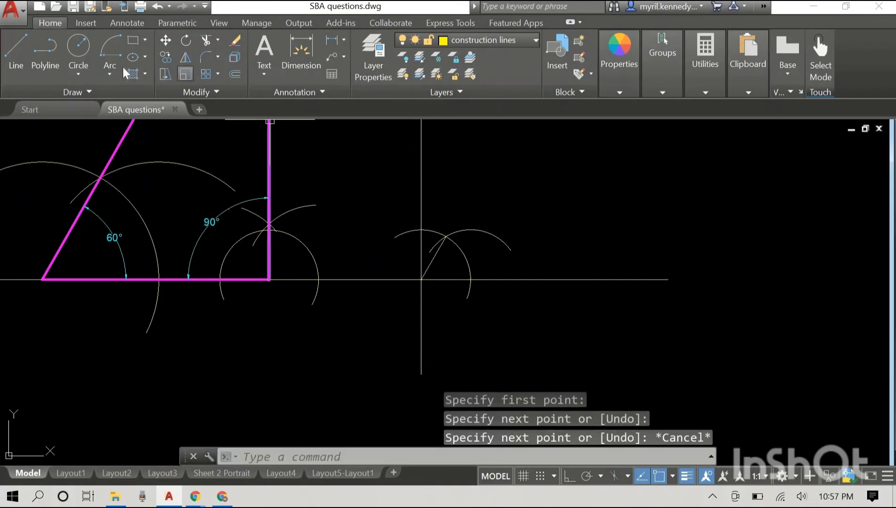
Draw a nearly full-circle arc of radius 100 centred where the first arc meets the baseline.
{"action": "left_click", "coordinate": [109, 70]}
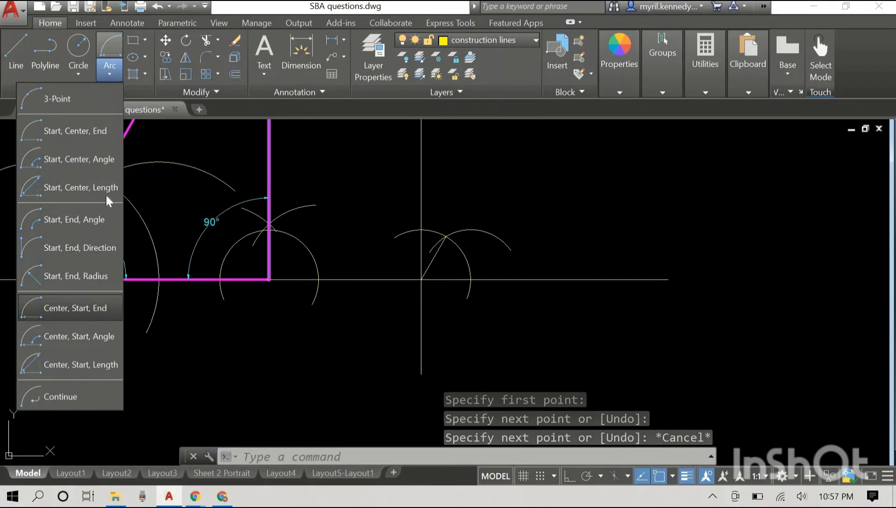
{"action": "left_click", "coordinate": [72, 304]}
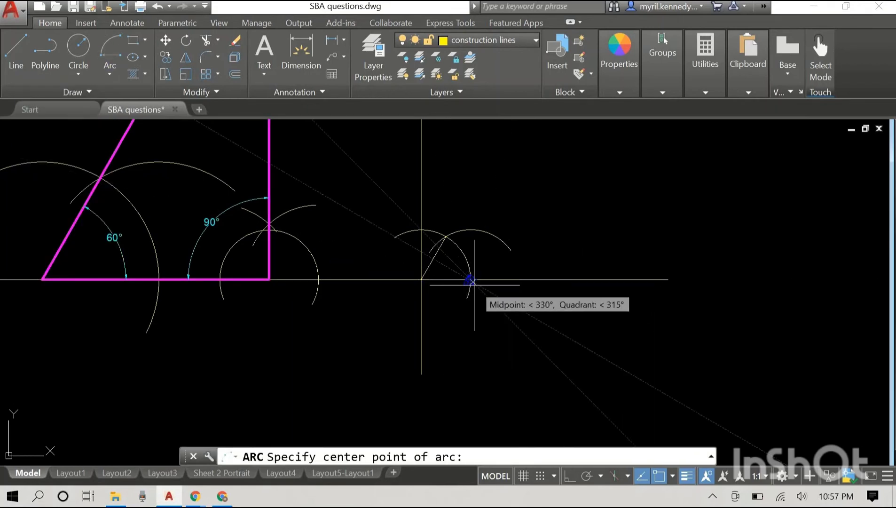
{"action": "scroll", "coordinate": [470, 280], "scroll_direction": "up", "scroll_amount": 8}
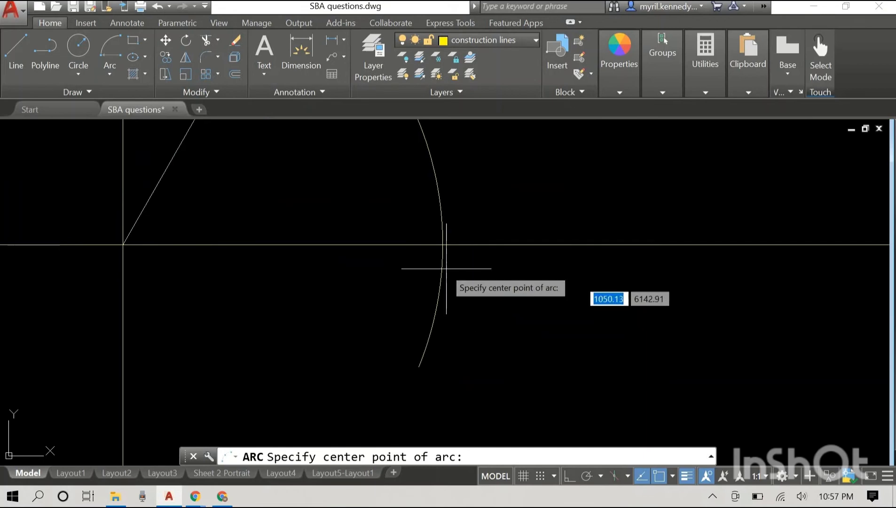
{"action": "left_click", "coordinate": [442, 244]}
{"action": "scroll", "coordinate": [470, 226], "scroll_direction": "down", "scroll_amount": 5}
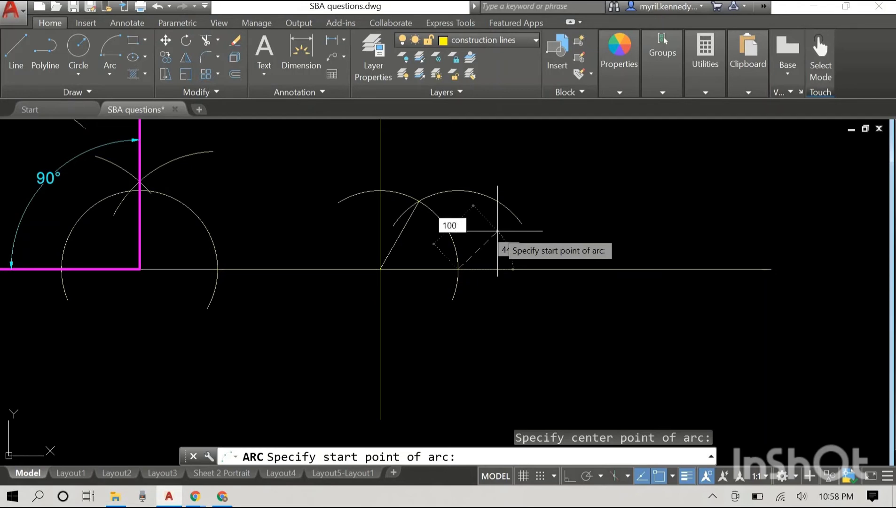
{"action": "key", "text": "Return"}
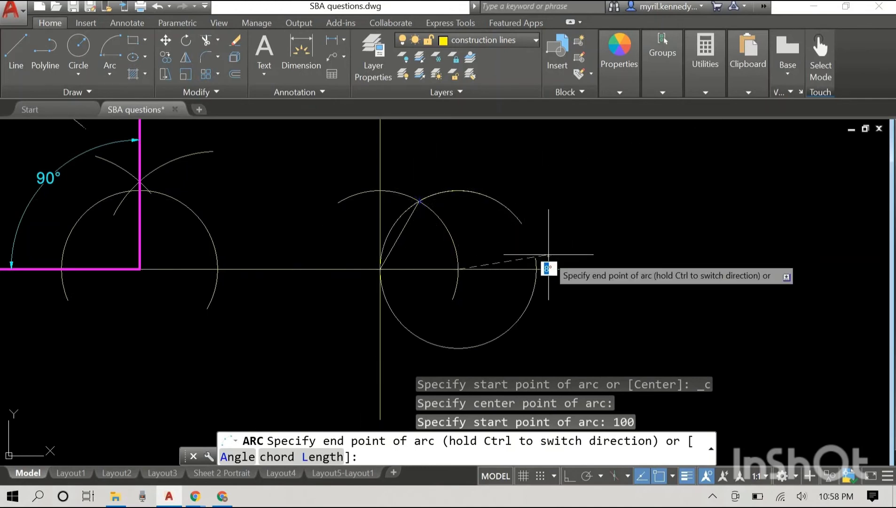
{"action": "left_click", "coordinate": [522, 212]}
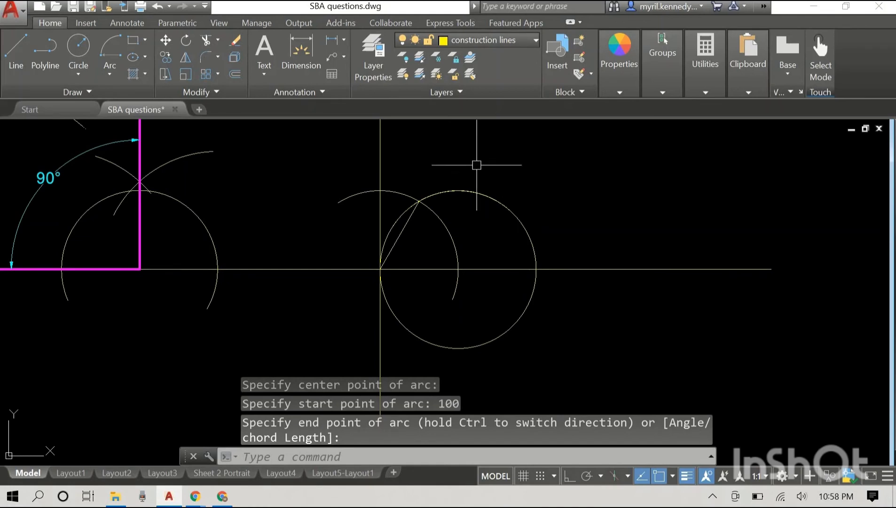
Draw a short arc of radius 100 centred on the 60° line's upper end, crossing the large circular arc's upper right side.
{"action": "left_click", "coordinate": [106, 74]}
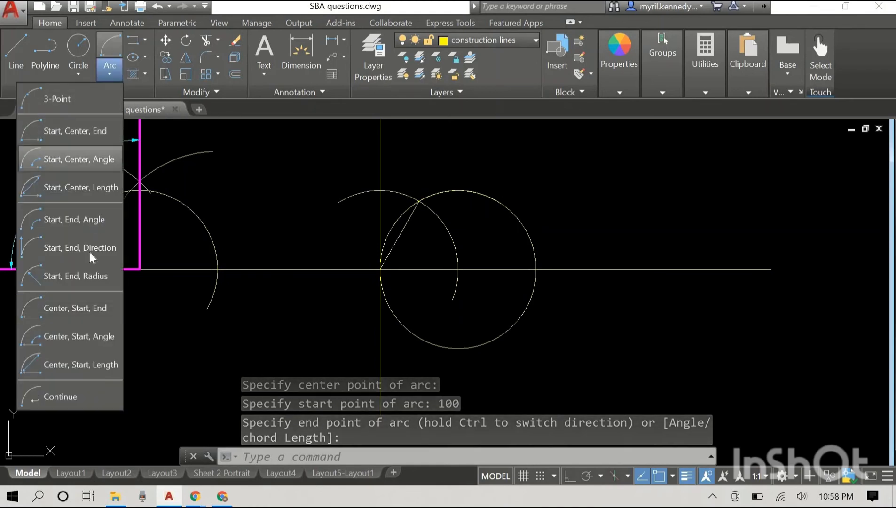
{"action": "left_click", "coordinate": [73, 306]}
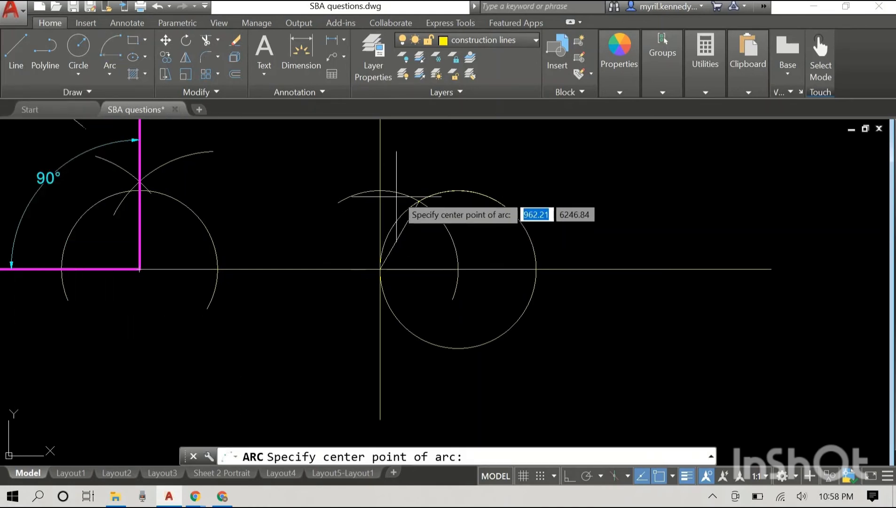
{"action": "left_click", "coordinate": [418, 201]}
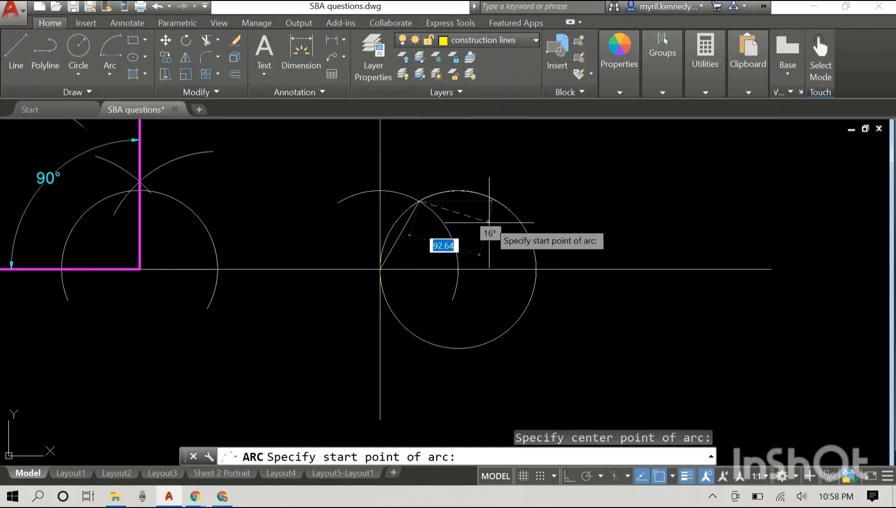
{"action": "type", "text": "100"}
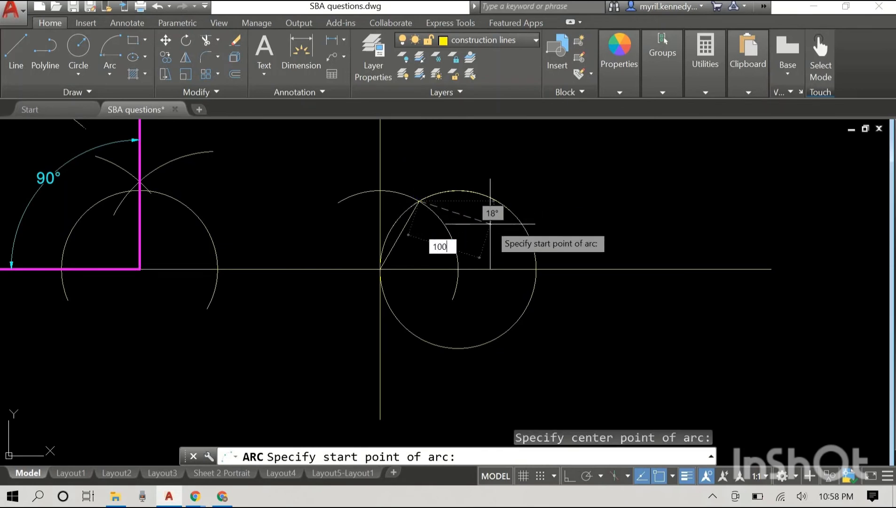
{"action": "key", "text": "Return"}
{"action": "left_click", "coordinate": [510, 177]}
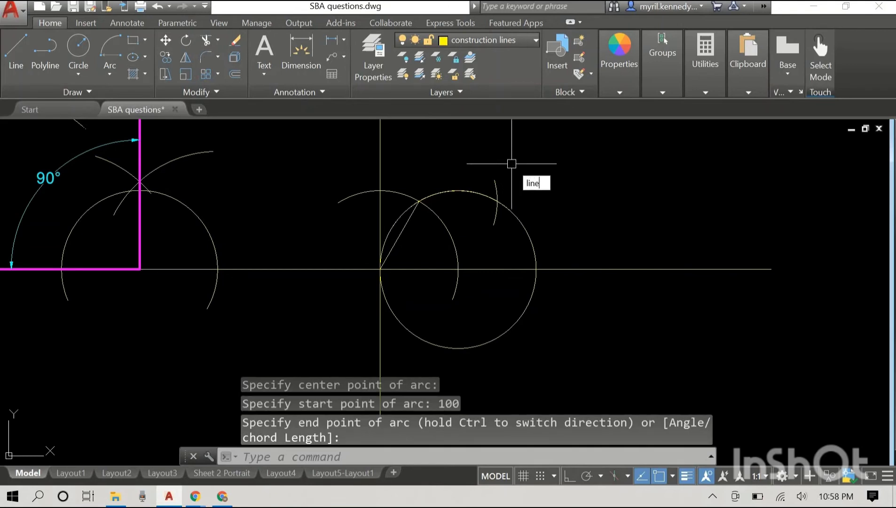
Draw a line from the 60° line's baseline vertex to the crossing of the short arc and the large circular arc.
{"action": "key", "text": "Return"}
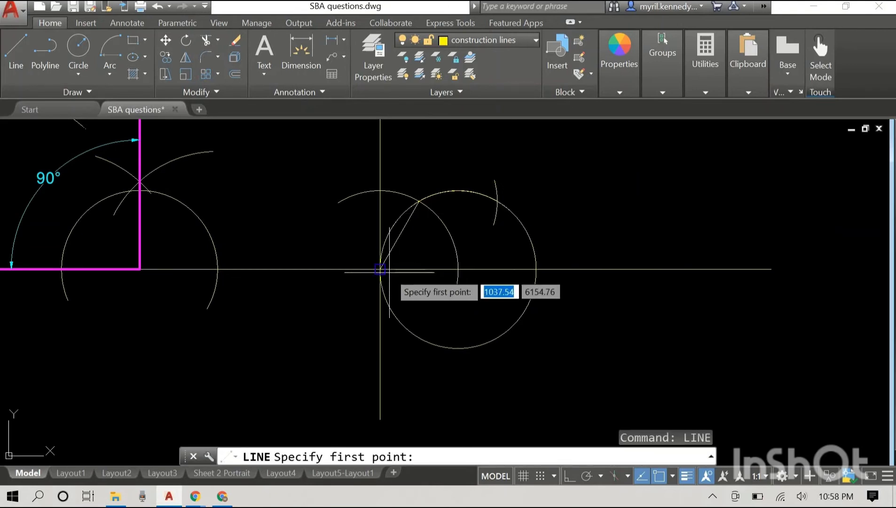
{"action": "left_click", "coordinate": [380, 269]}
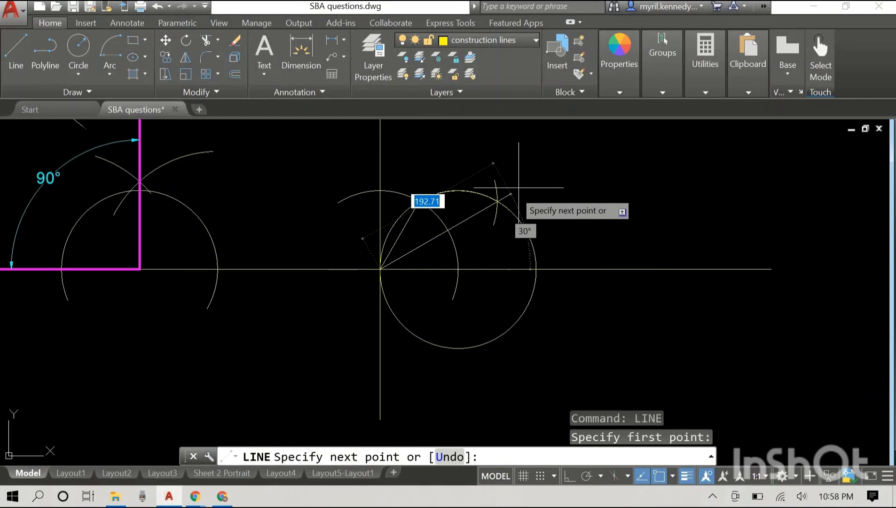
{"action": "left_click", "coordinate": [497, 201]}
{"action": "key", "text": "Escape"}
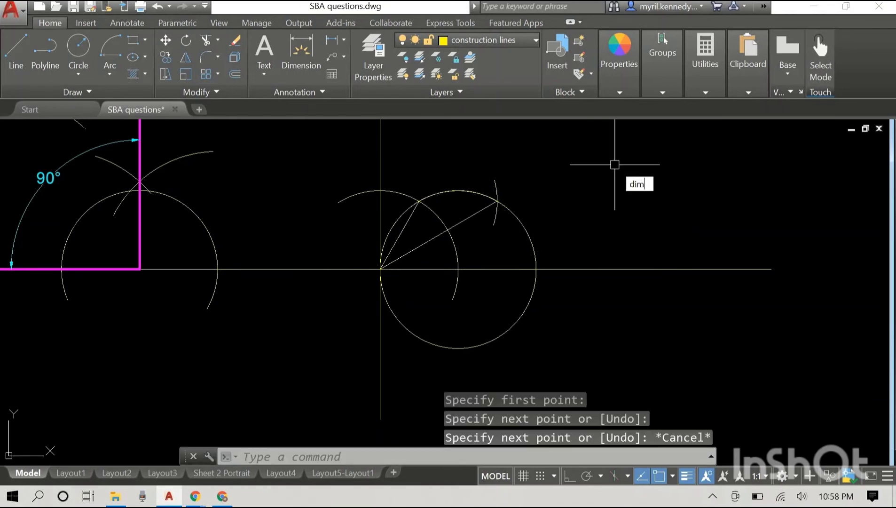
Check the angle between the new line and the baseline with an angular dimension preview, without placing the dimension.
{"action": "type", "text": "dim"}
{"action": "key", "text": "Down"}
{"action": "key", "text": "Down"}
{"action": "key", "text": "Down"}
{"action": "key", "text": "Return"}
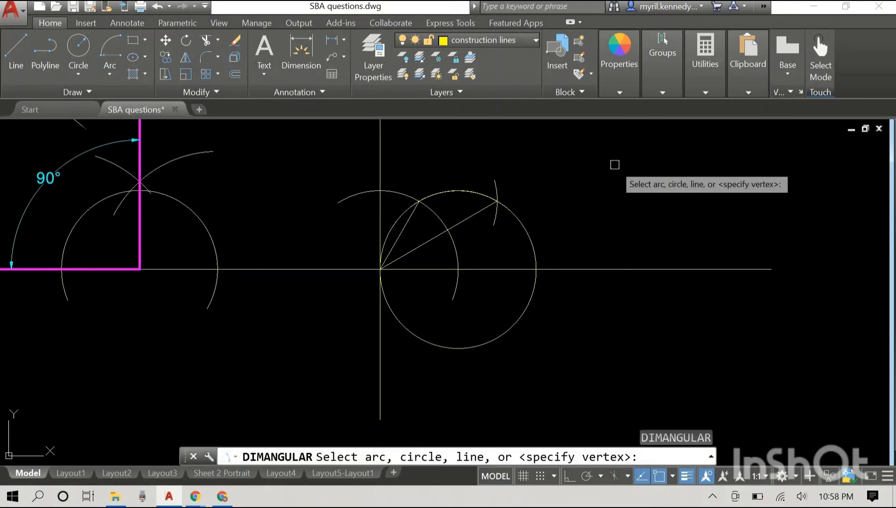
{"action": "left_click", "coordinate": [424, 246]}
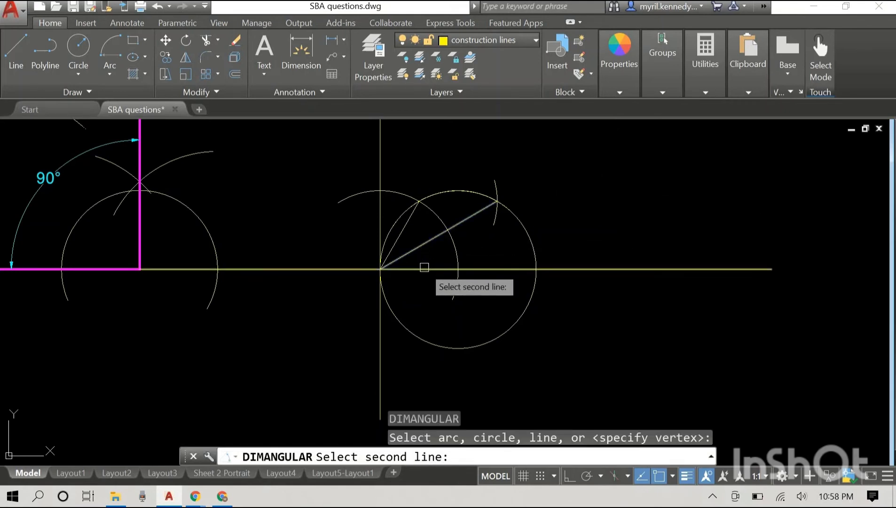
{"action": "left_click", "coordinate": [424, 267]}
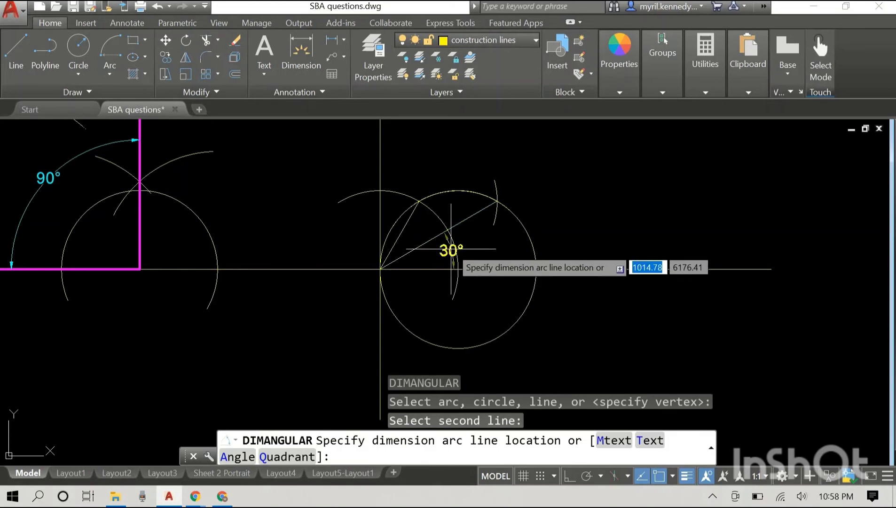
{"action": "scroll", "coordinate": [451, 248], "scroll_direction": "up", "scroll_amount": 4}
{"action": "scroll", "coordinate": [418, 265], "scroll_direction": "down", "scroll_amount": 4}
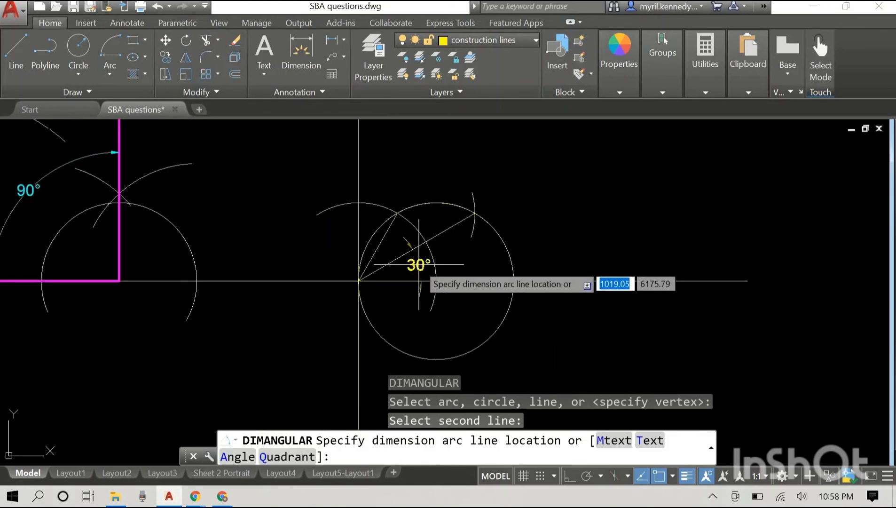
{"action": "key", "text": "Escape"}
Delete the vertical construction line through the vertex of the third construction.
{"action": "left_click", "coordinate": [359, 178]}
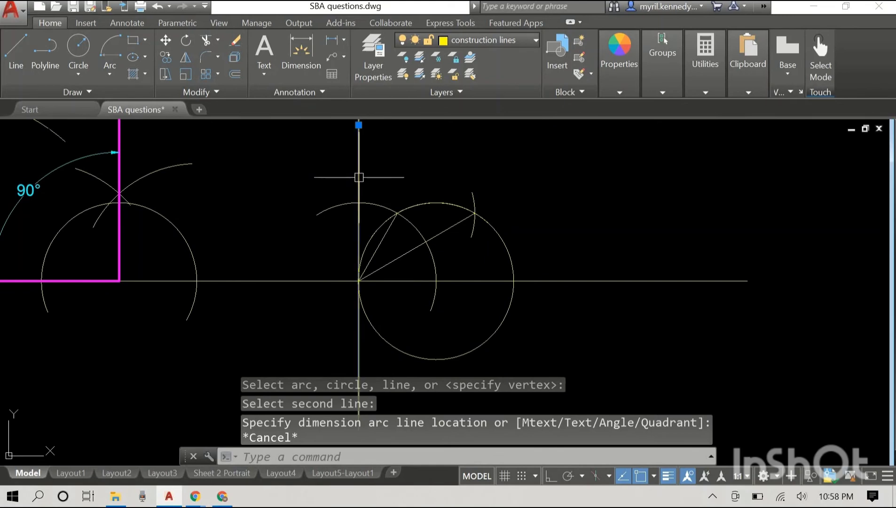
{"action": "key", "text": "Delete"}
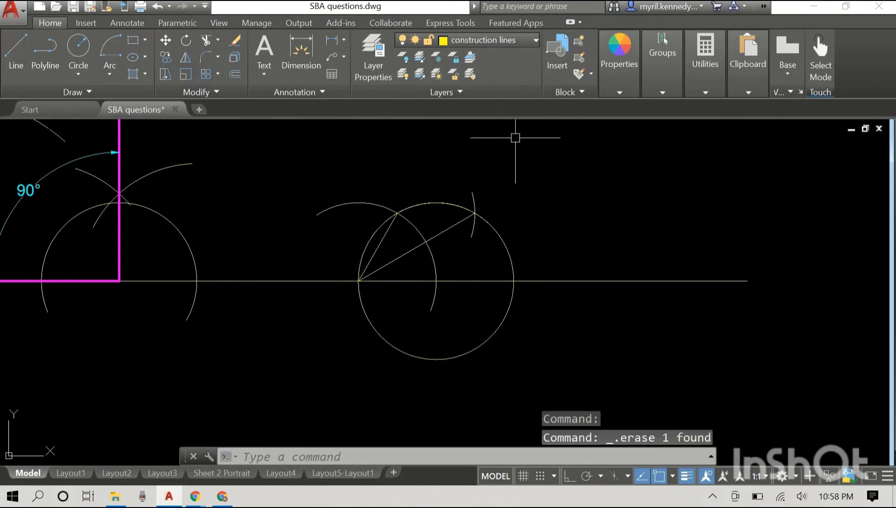
Draw a large open arc of radius 100 centred on the baseline's right end, passing over the baseline and ending below it.
{"action": "scroll", "coordinate": [554, 166], "scroll_direction": "down", "scroll_amount": 3}
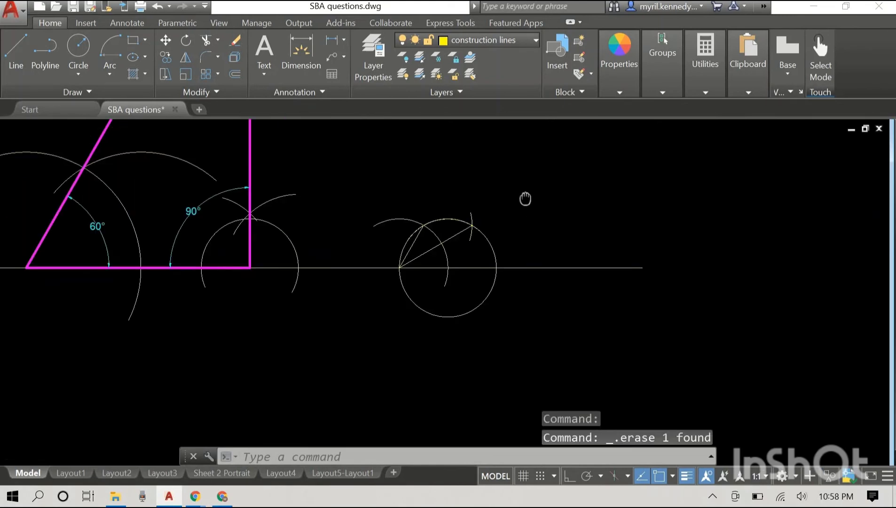
{"action": "scroll", "coordinate": [520, 200], "scroll_direction": "down", "scroll_amount": 2}
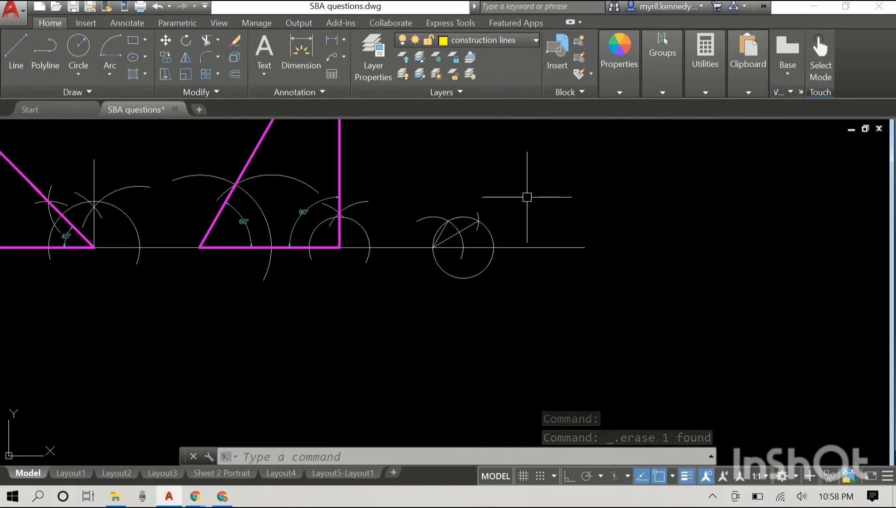
{"action": "mouse_move", "coordinate": [525, 194]}
{"action": "middle_mouse_down"}
{"action": "mouse_move", "coordinate": [514, 240]}
{"action": "mouse_move", "coordinate": [499, 243]}
{"action": "middle_mouse_up"}
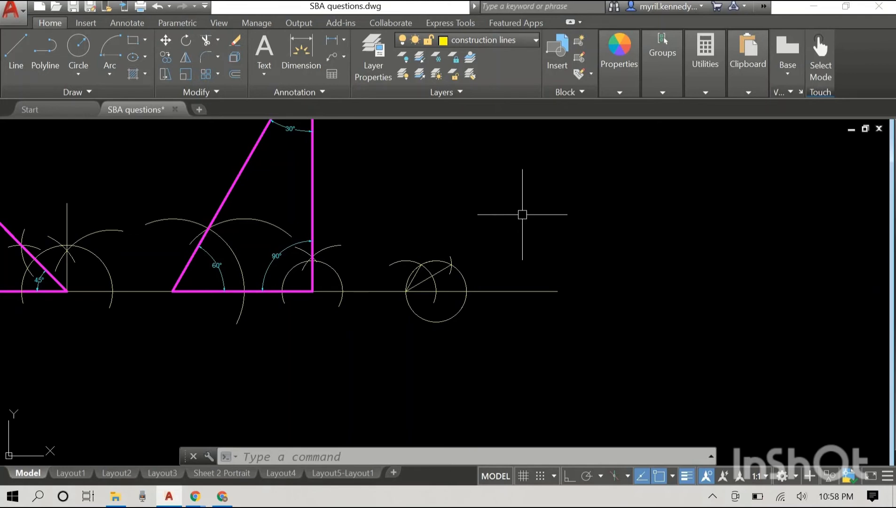
{"action": "left_click", "coordinate": [113, 67]}
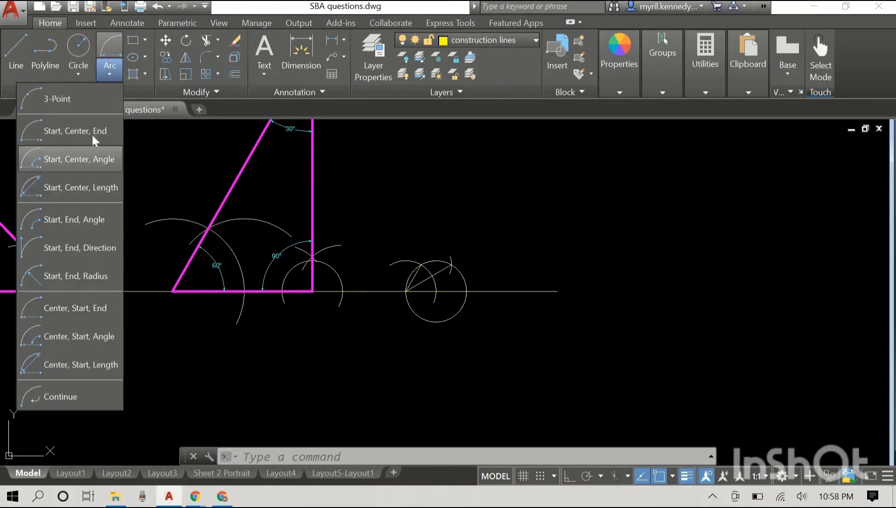
{"action": "left_click", "coordinate": [72, 307]}
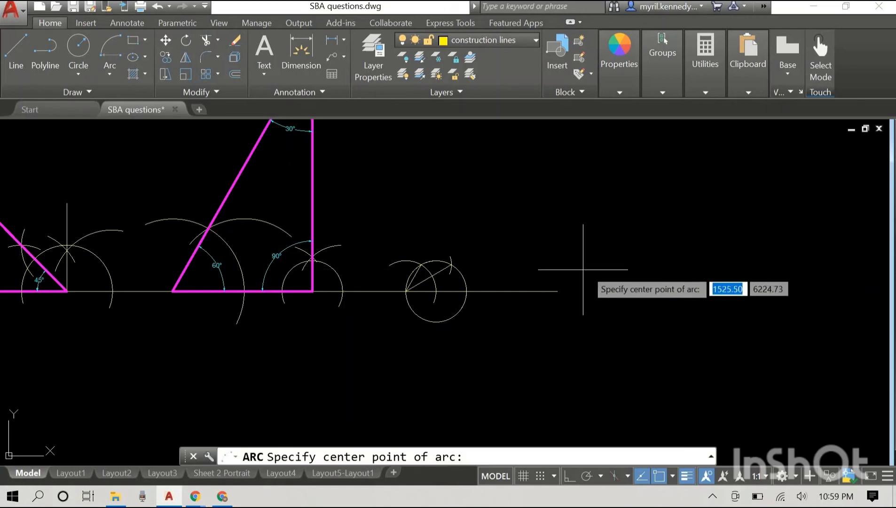
{"action": "left_click", "coordinate": [556, 293]}
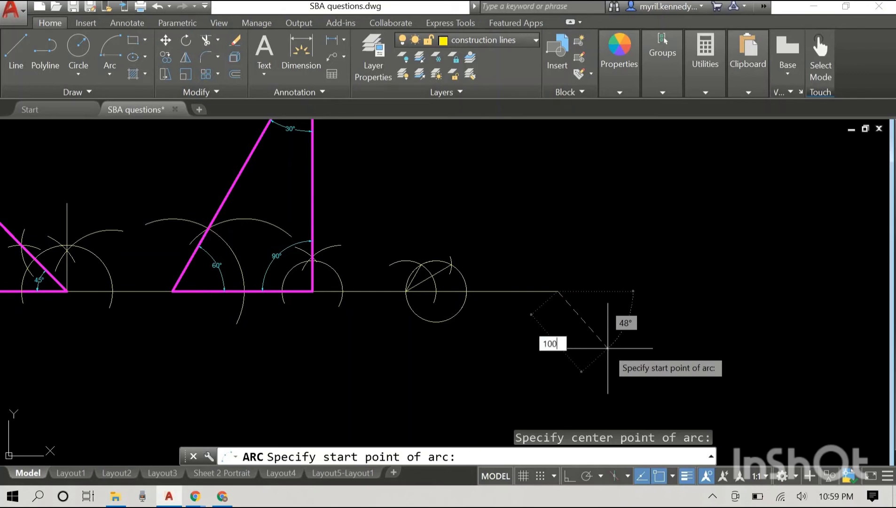
{"action": "key", "text": "Return"}
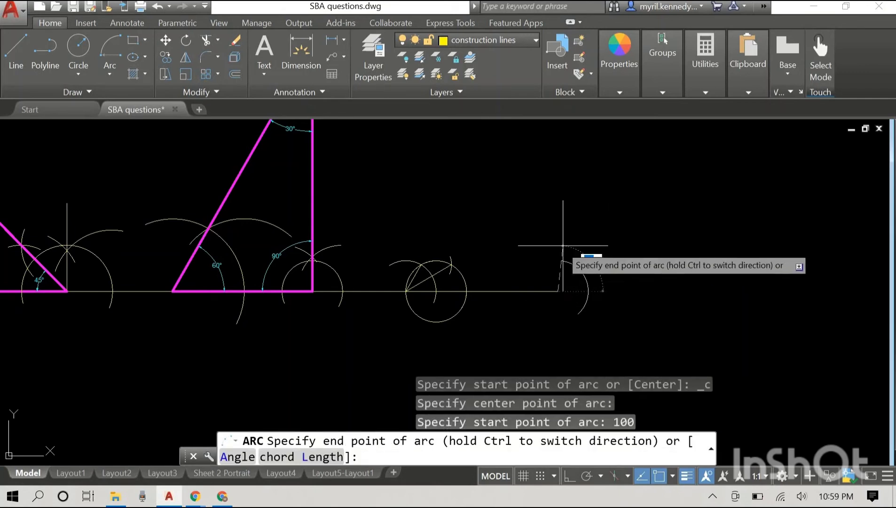
{"action": "left_click", "coordinate": [534, 311]}
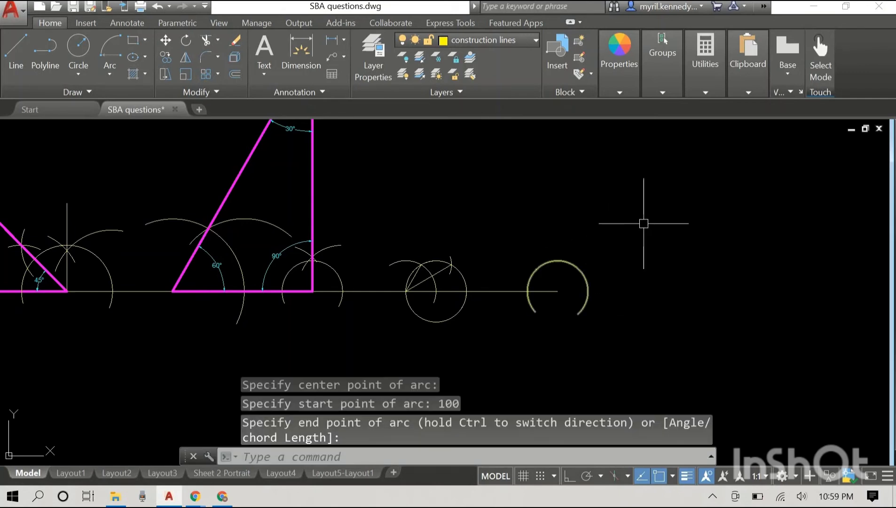
Extend the baseline with a horizontal line about 200 long, running right from the new arc's centre.
{"action": "scroll", "coordinate": [540, 279], "scroll_direction": "up", "scroll_amount": 4}
{"action": "left_click", "coordinate": [547, 309]}
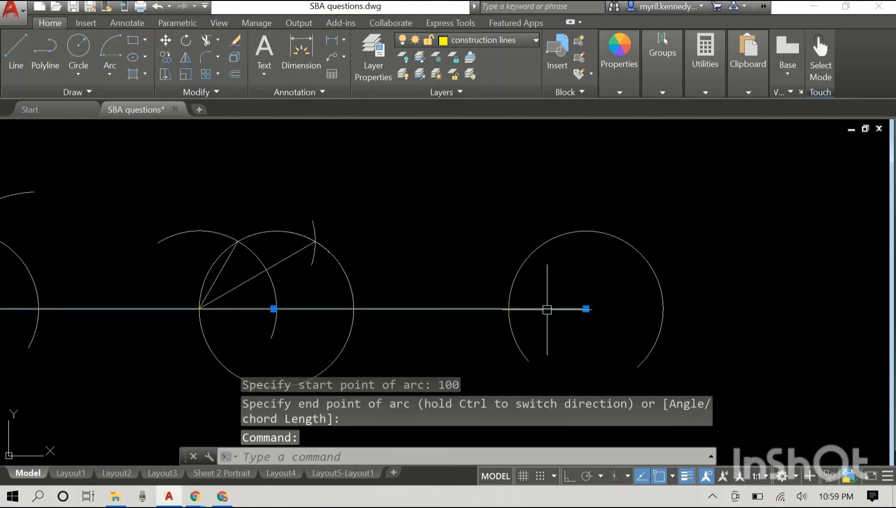
{"action": "key", "text": "Escape"}
{"action": "key", "text": "Escape"}
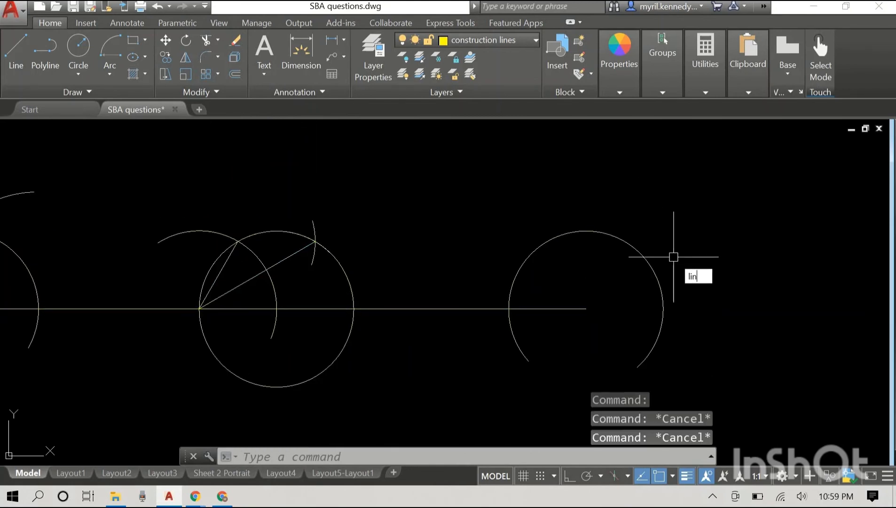
{"action": "type", "text": "l"}
{"action": "key", "text": "Return"}
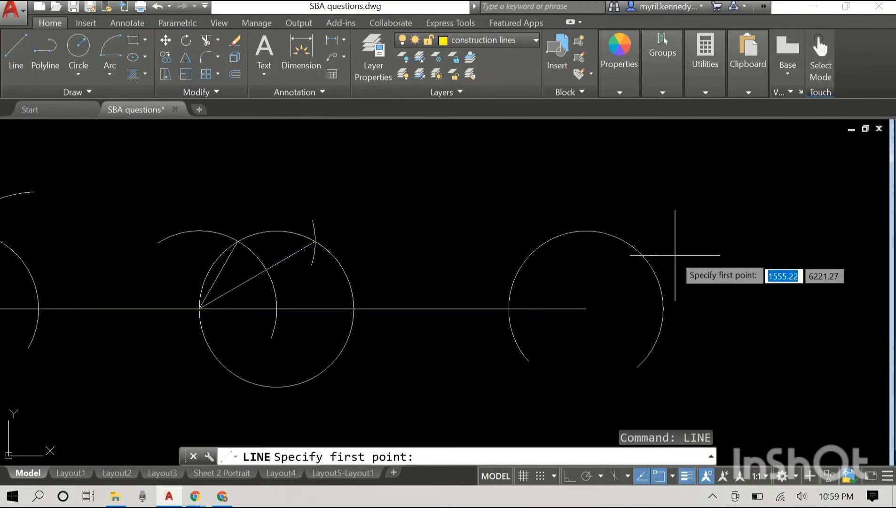
{"action": "left_click", "coordinate": [586, 309]}
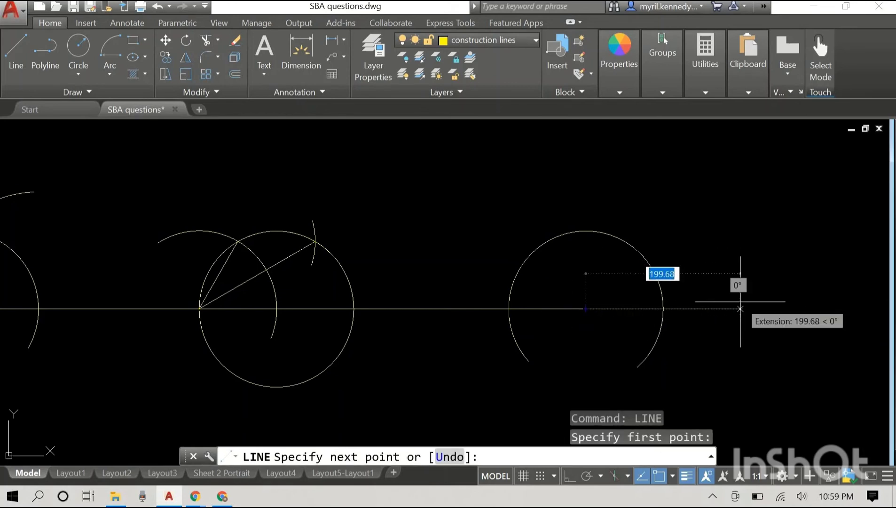
{"action": "key", "text": "F8"}
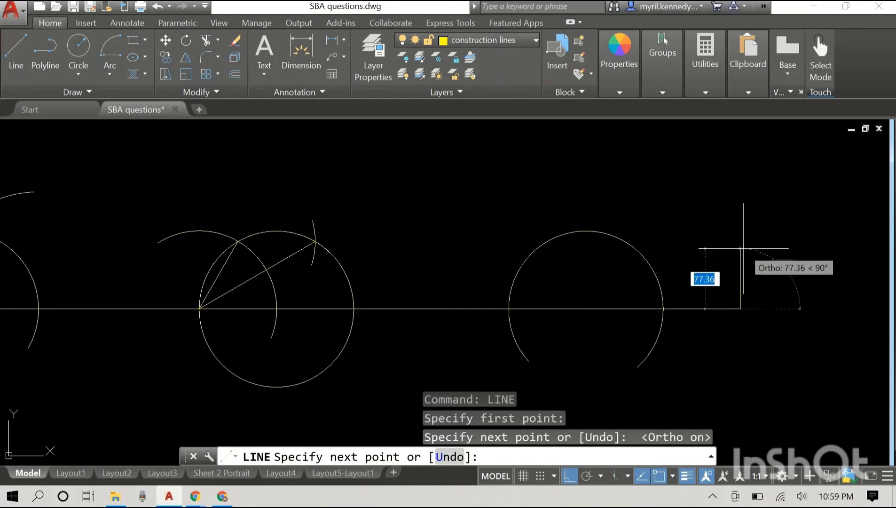
{"action": "key", "text": "Escape"}
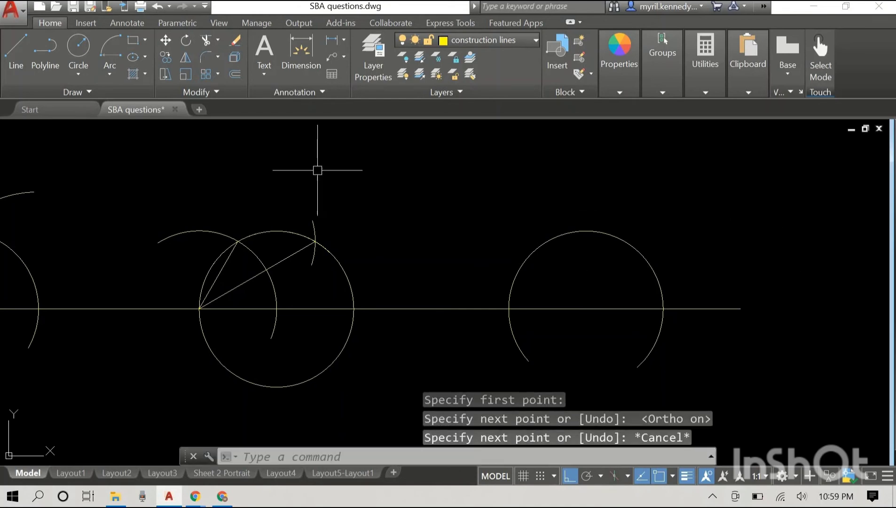
Draw an arc of radius 100 centred where the rightmost arc meets the extended baseline on its right side, crossing that arc above.
{"action": "left_click", "coordinate": [109, 74]}
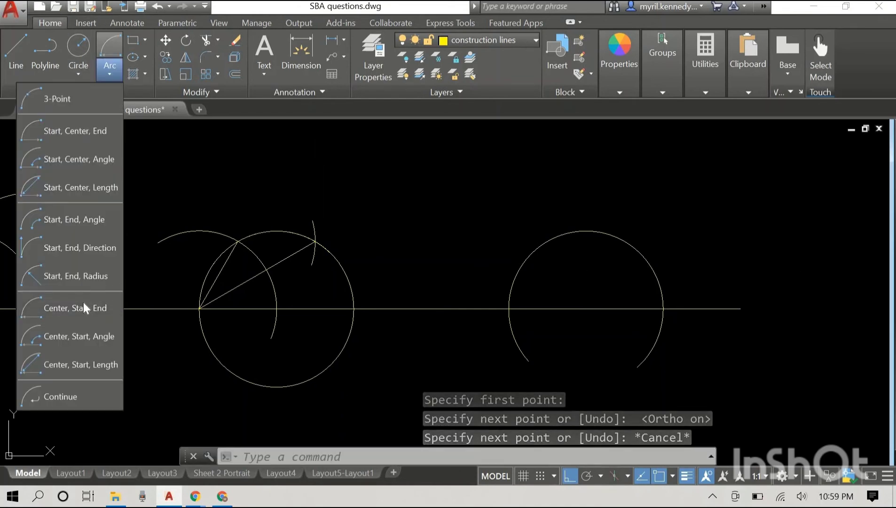
{"action": "left_click", "coordinate": [76, 311]}
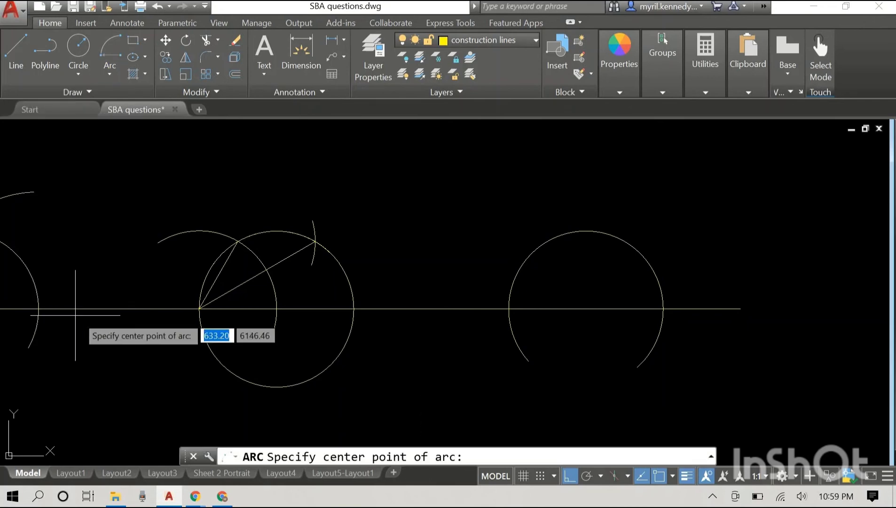
{"action": "left_click", "coordinate": [663, 309]}
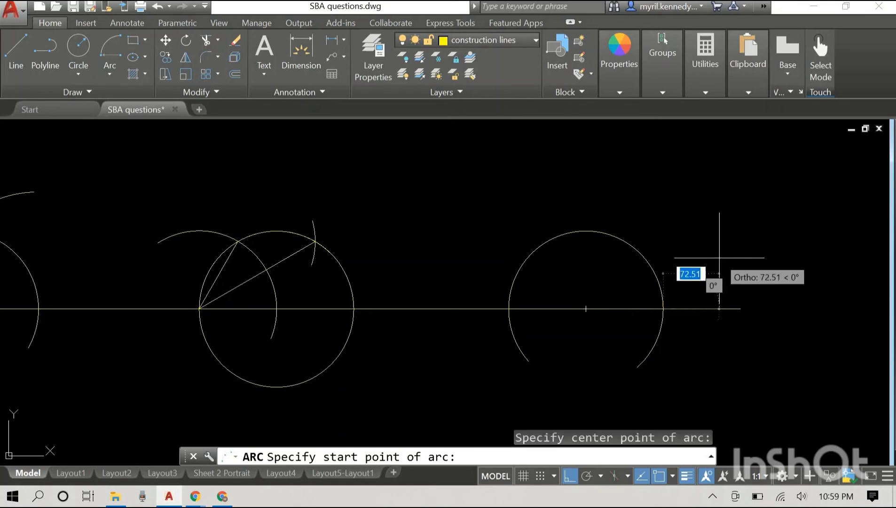
{"action": "key", "text": "F8"}
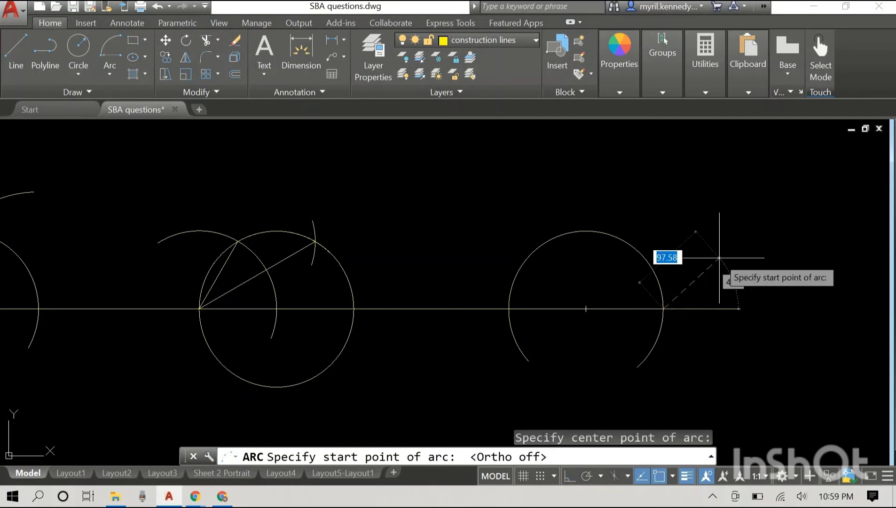
{"action": "type", "text": "100"}
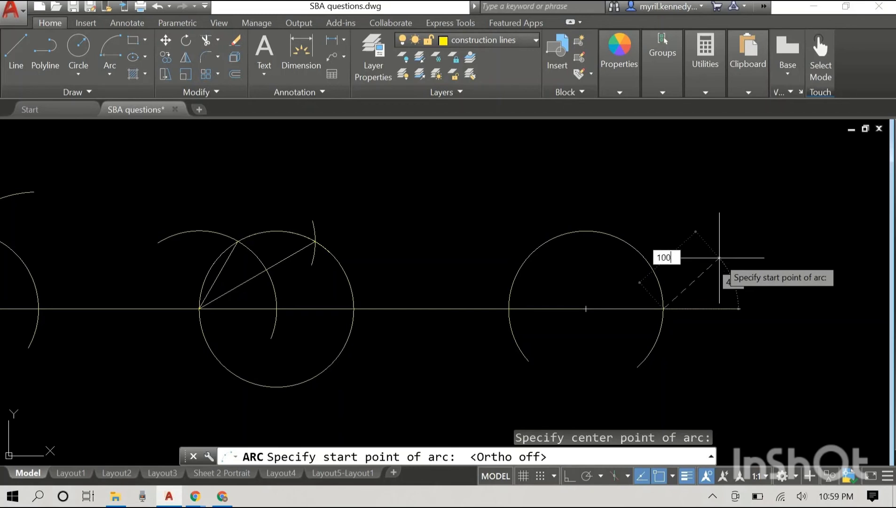
{"action": "key", "text": "Return"}
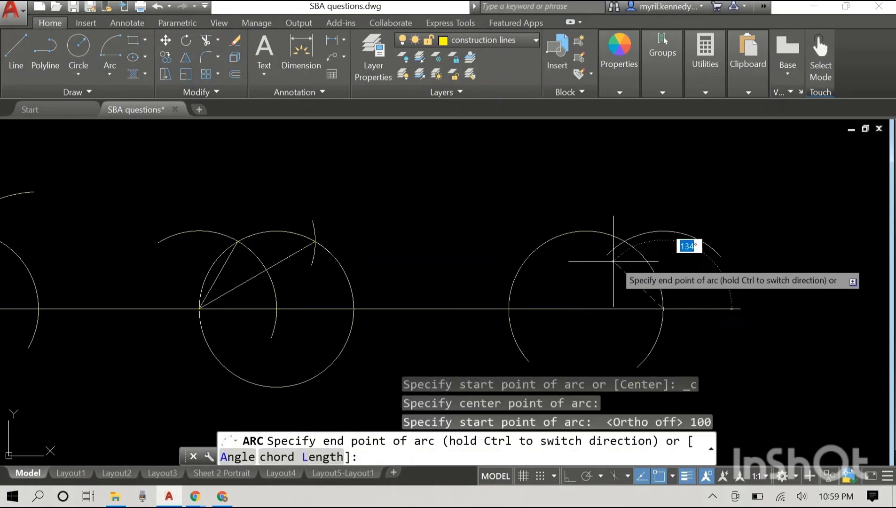
{"action": "left_click", "coordinate": [721, 256]}
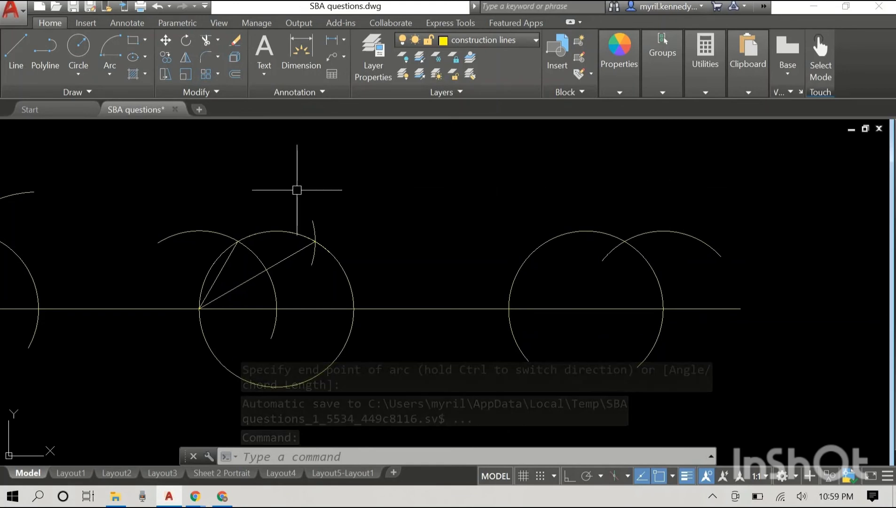
Draw a line from the rightmost large arc's centre on the baseline to the intersection of the two arcs.
{"action": "scroll", "coordinate": [492, 173], "scroll_direction": "down", "scroll_amount": 4}
{"action": "middle_click_drag", "start_coordinate": [500, 163], "coordinate": [414, 249]}
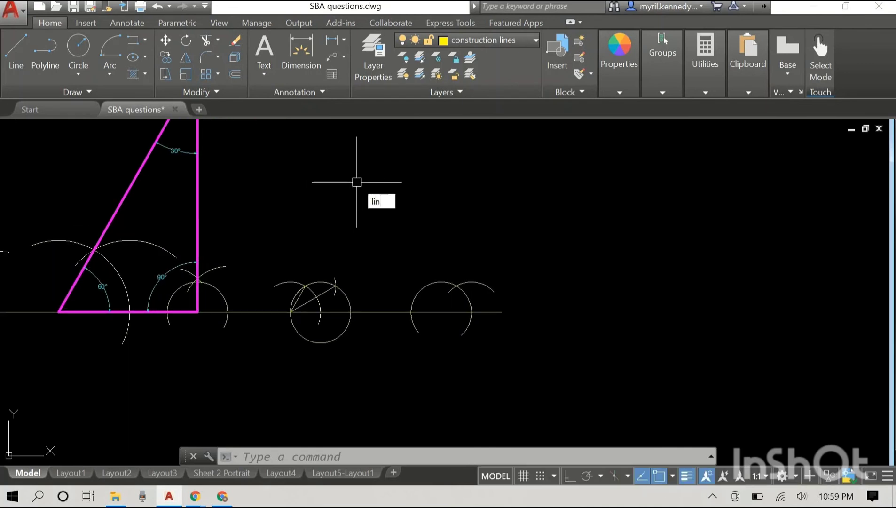
{"action": "key", "text": "Return"}
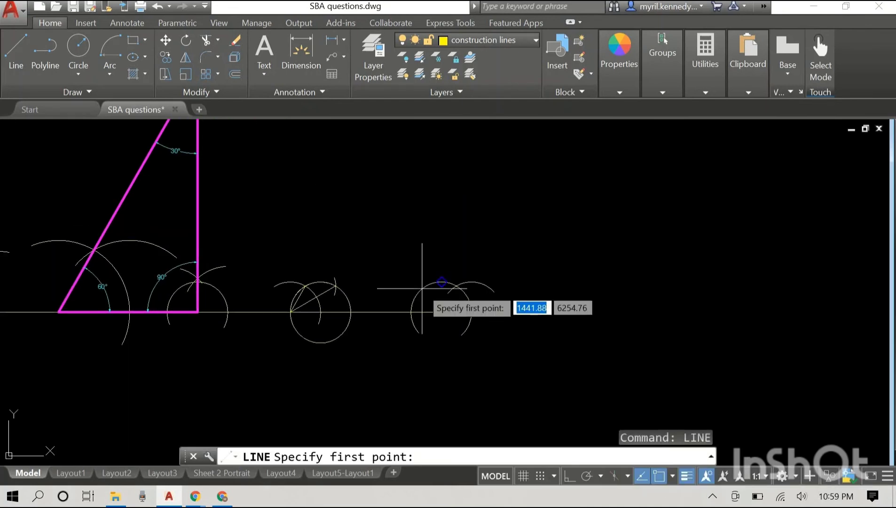
{"action": "left_click", "coordinate": [441, 311]}
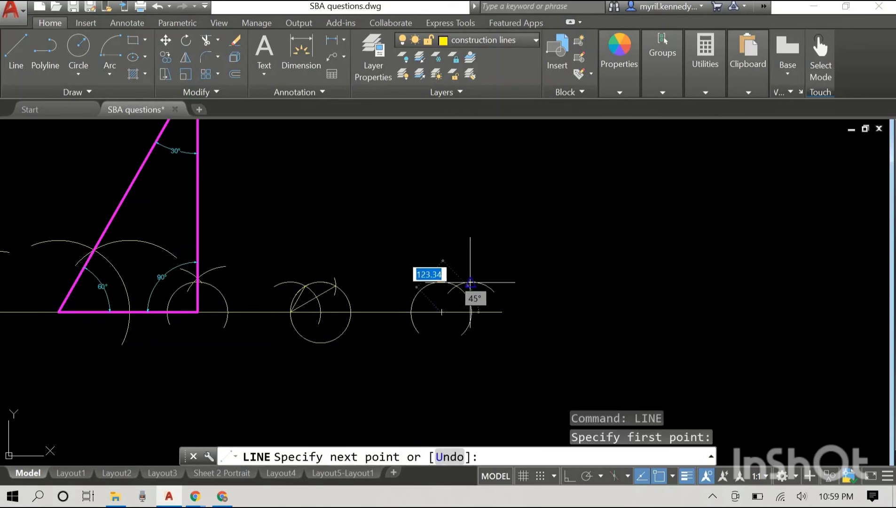
{"action": "scroll", "coordinate": [460, 285], "scroll_direction": "up", "scroll_amount": 5}
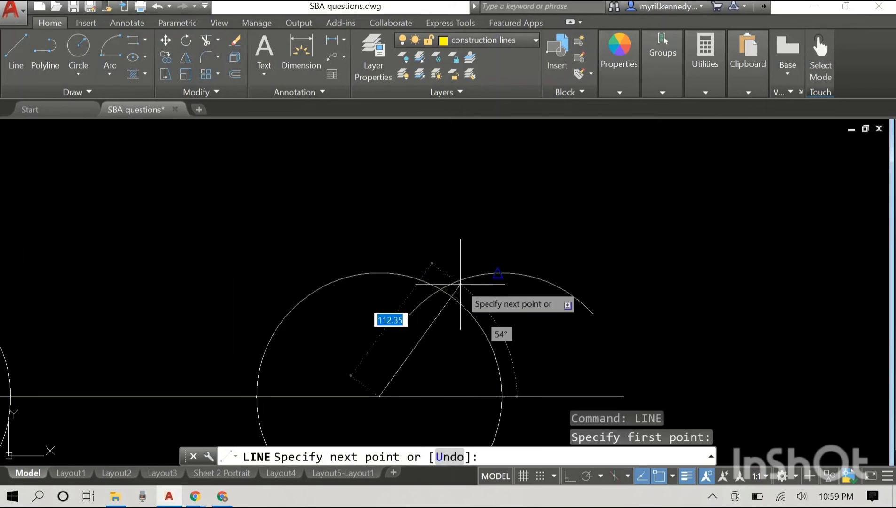
{"action": "left_click", "coordinate": [484, 219]}
{"action": "key", "text": "Escape"}
{"action": "scroll", "coordinate": [486, 206], "scroll_direction": "down", "scroll_amount": 6}
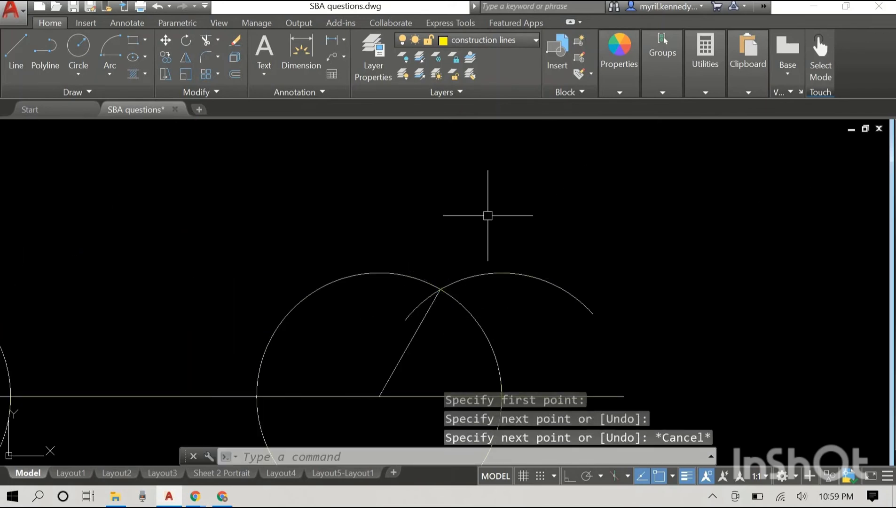
Lengthen the sloping line at the rightmost arc's centre up along its own direction to about 418 long.
{"action": "middle_click_drag", "start_coordinate": [566, 194], "coordinate": [484, 248]}
{"action": "scroll", "coordinate": [450, 266], "scroll_direction": "down", "scroll_amount": 4}
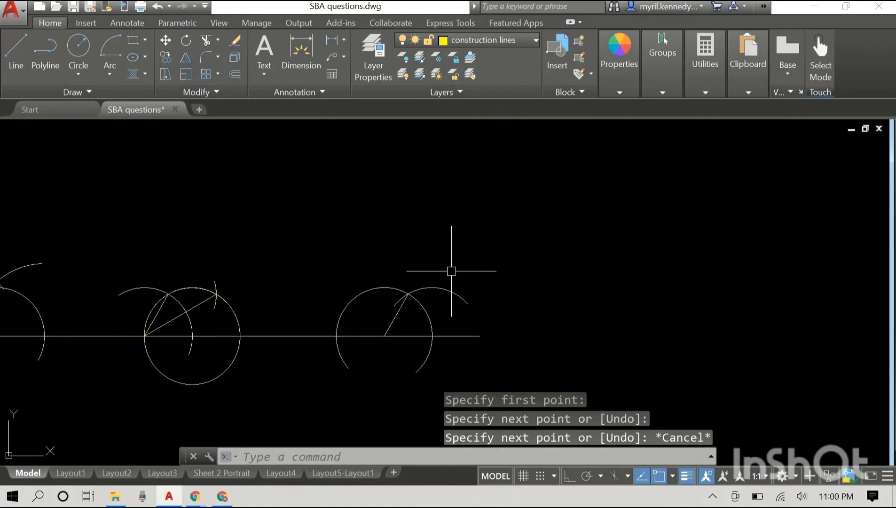
{"action": "middle_click_drag", "start_coordinate": [524, 225], "coordinate": [524, 244]}
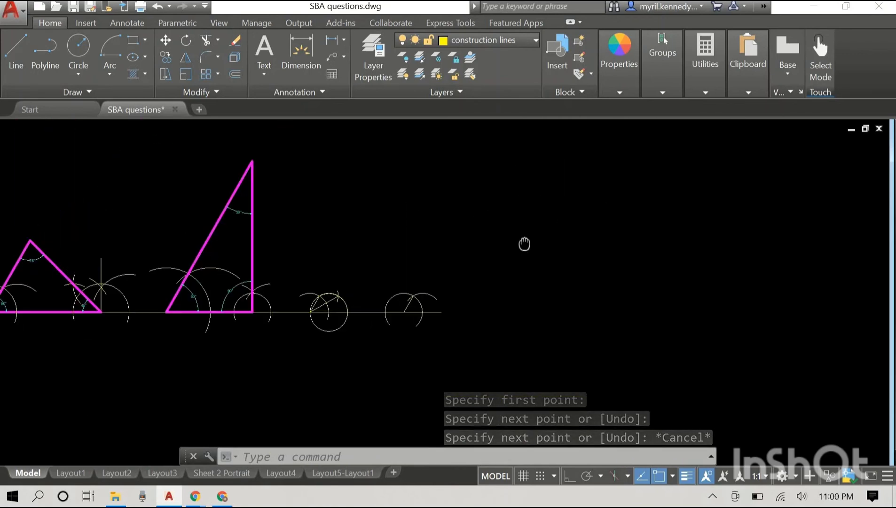
{"action": "scroll", "coordinate": [416, 276], "scroll_direction": "up", "scroll_amount": 2}
{"action": "left_click", "coordinate": [405, 309]}
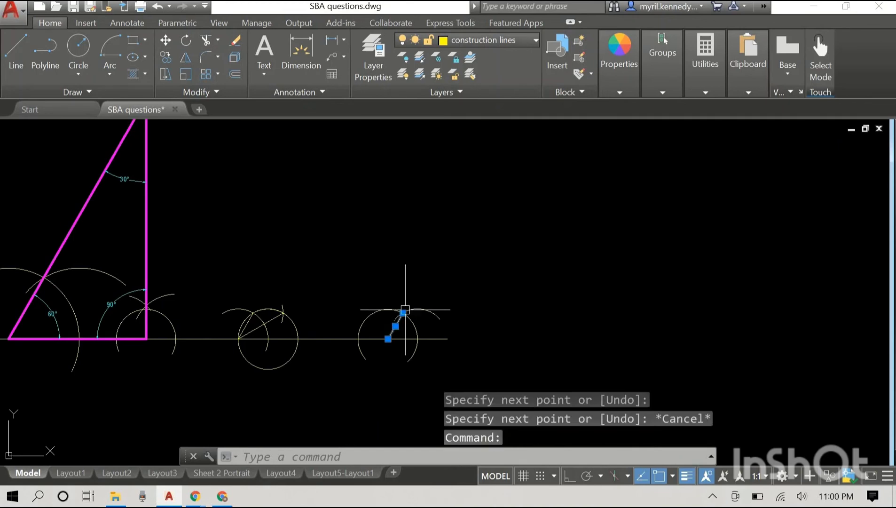
{"action": "mouse_move", "coordinate": [403, 313]}
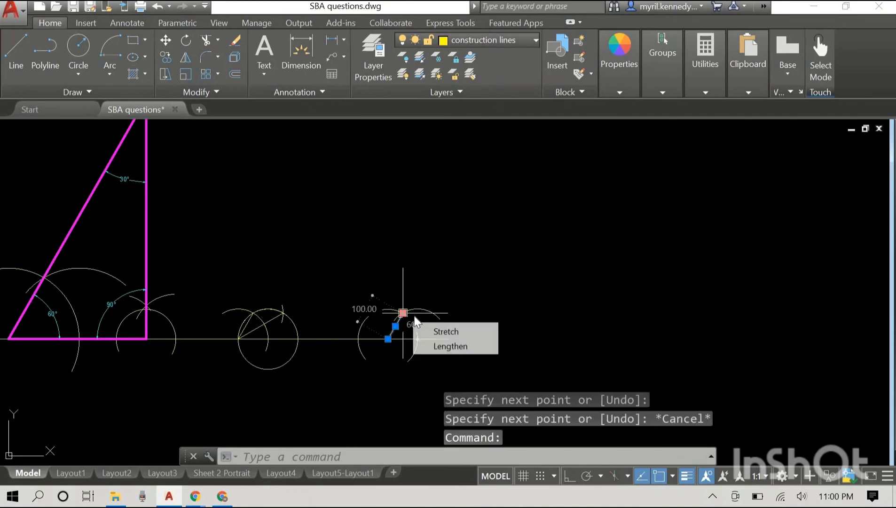
{"action": "left_click", "coordinate": [439, 349]}
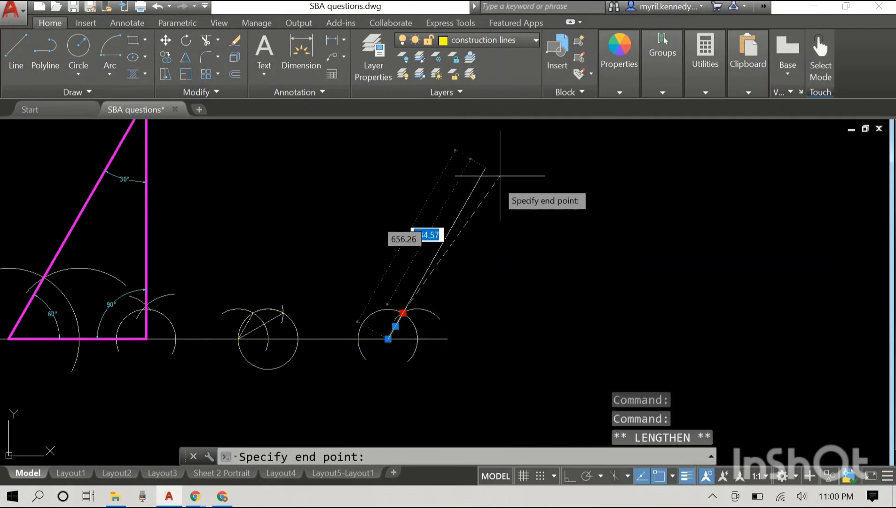
{"action": "left_click", "coordinate": [452, 231]}
{"action": "key", "text": "Escape"}
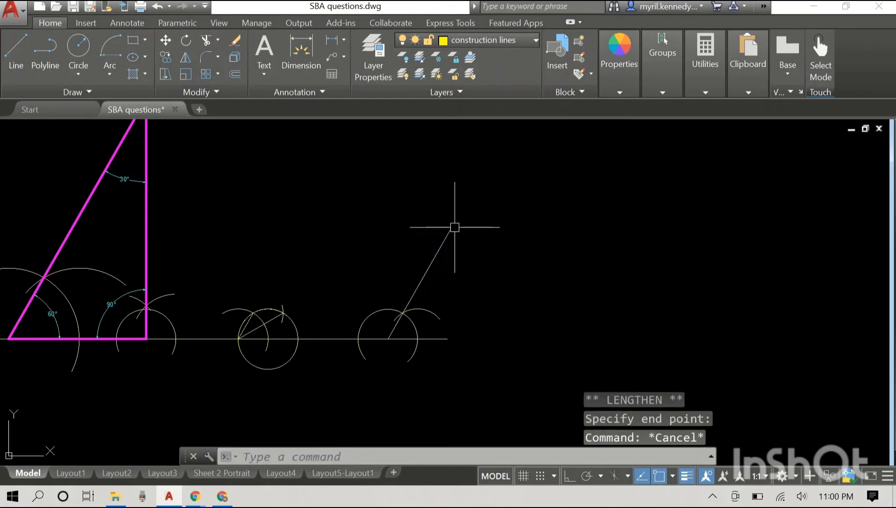
Lengthen the 30° line of the third construction along its own direction to about 965 long, past the rightmost sloping line.
{"action": "left_click", "coordinate": [273, 321]}
{"action": "scroll", "coordinate": [273, 321], "scroll_direction": "up", "scroll_amount": 4}
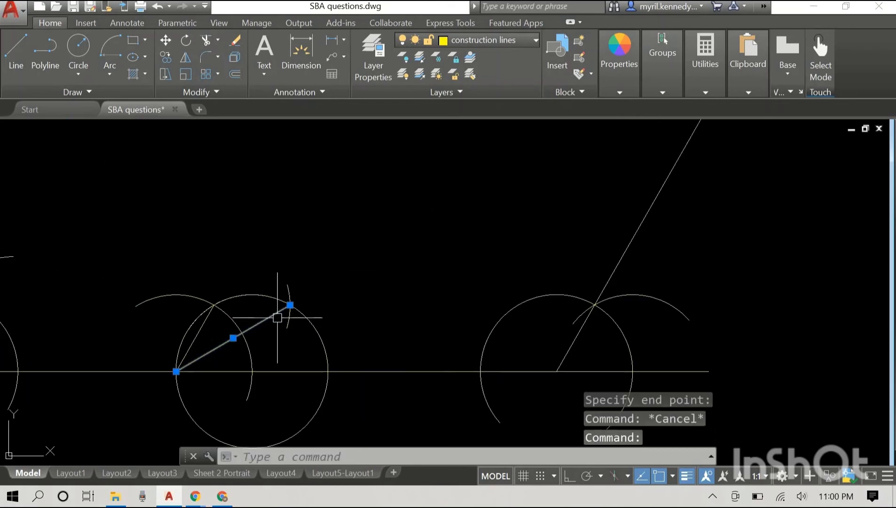
{"action": "mouse_move", "coordinate": [290, 305]}
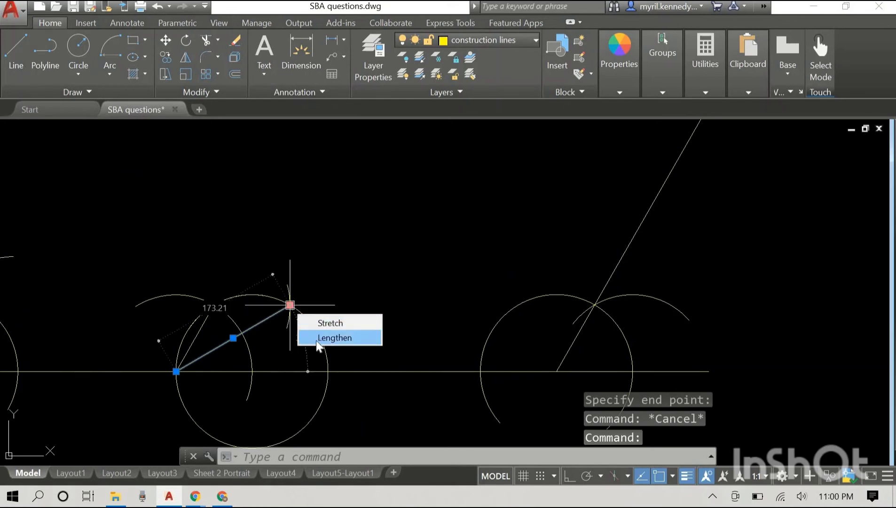
{"action": "left_click", "coordinate": [316, 339]}
{"action": "scroll", "coordinate": [658, 212], "scroll_direction": "up", "scroll_amount": 2}
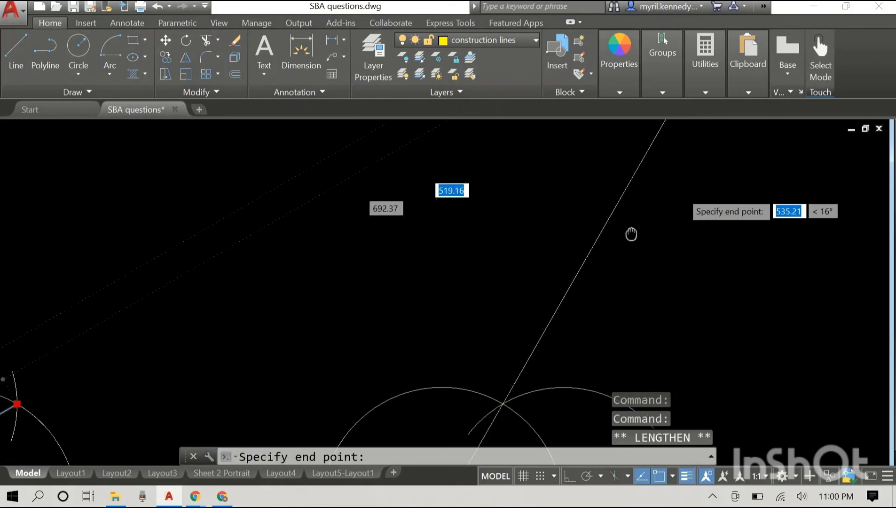
{"action": "scroll", "coordinate": [536, 282], "scroll_direction": "down", "scroll_amount": 5}
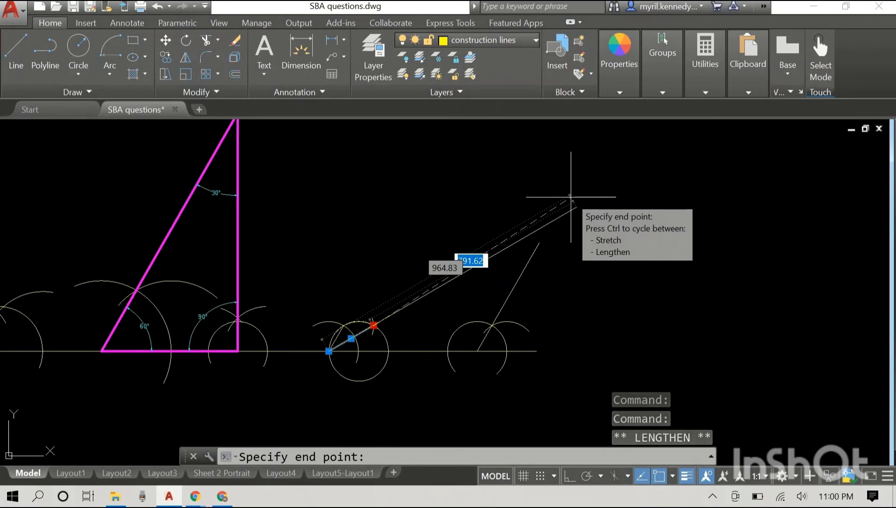
{"action": "left_click", "coordinate": [572, 200]}
{"action": "key", "text": "Escape"}
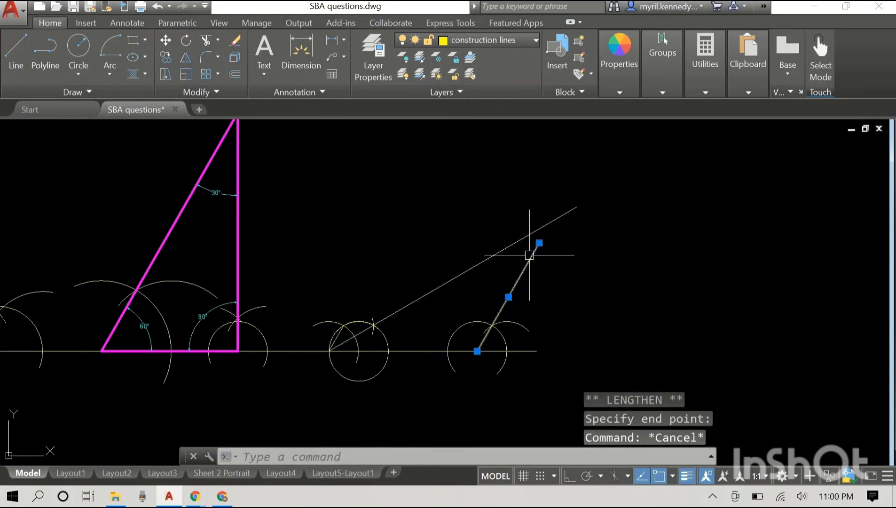
Lengthen the steeper rightmost line again so it crosses the extended 30° line.
{"action": "mouse_move", "coordinate": [539, 243]}
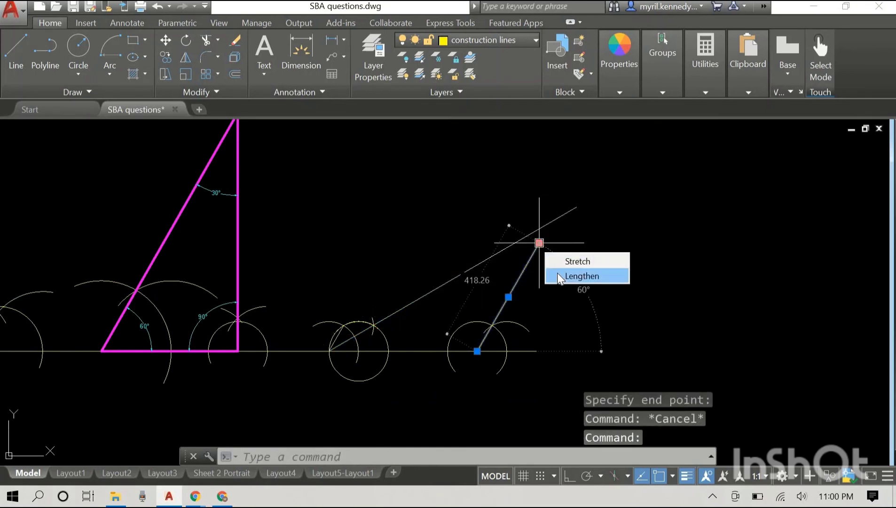
{"action": "left_click", "coordinate": [560, 275]}
{"action": "left_click", "coordinate": [562, 203]}
{"action": "key", "text": "Escape"}
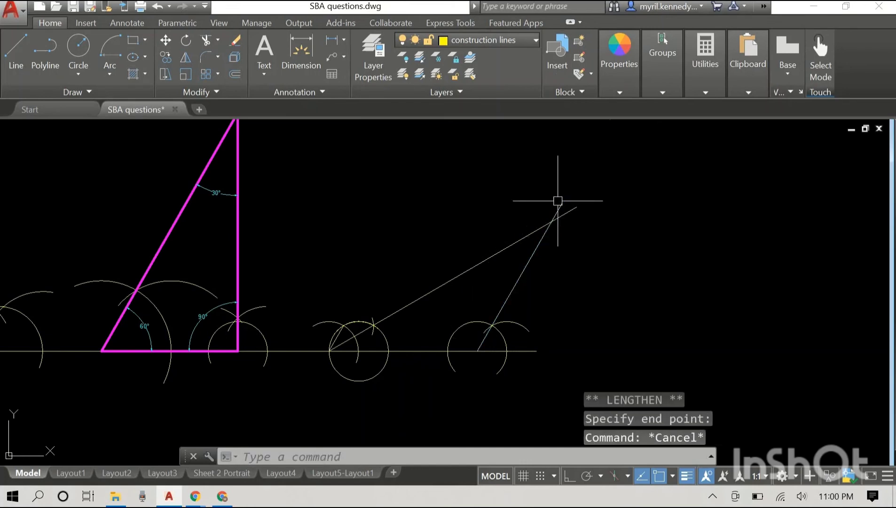
Trim the overshooting ends of both sloping lines beyond their intersection, using each as a cutting edge for the other.
{"action": "scroll", "coordinate": [585, 233], "scroll_direction": "up", "scroll_amount": 2}
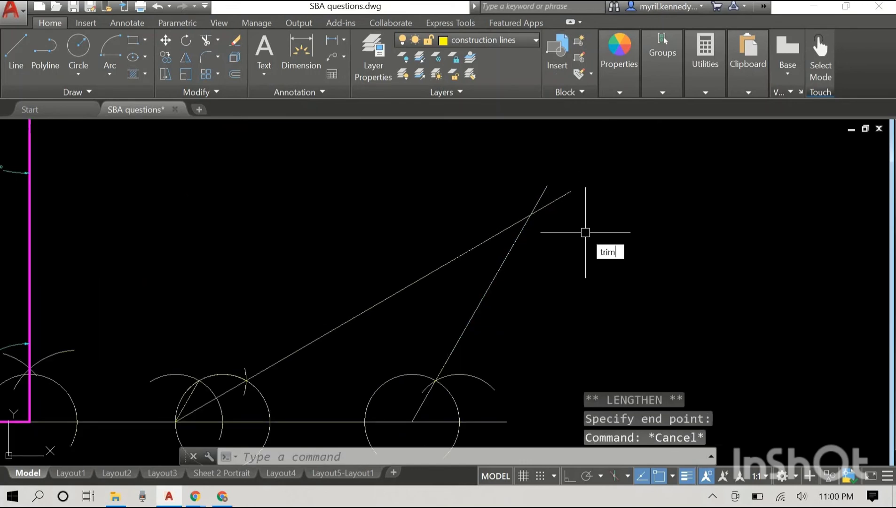
{"action": "key", "text": "Return"}
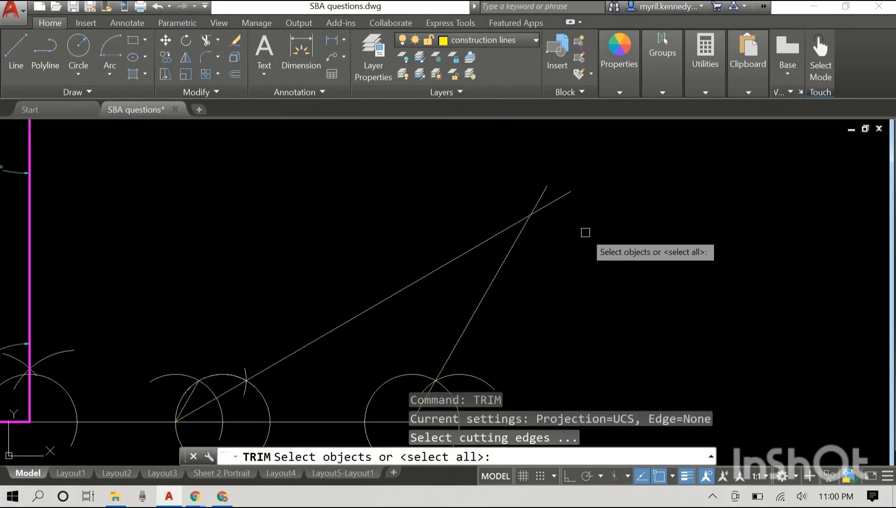
{"action": "left_click", "coordinate": [514, 253]}
{"action": "left_click", "coordinate": [502, 231]}
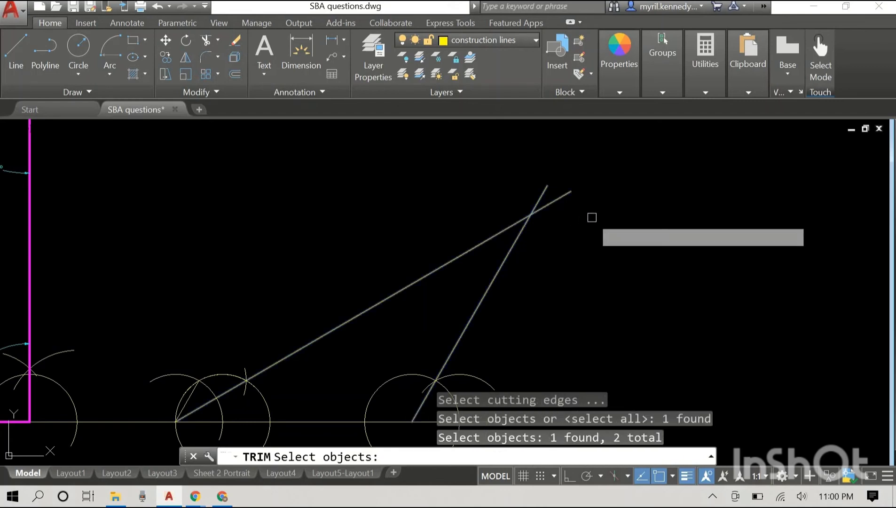
{"action": "key", "text": "Return"}
{"action": "left_click", "coordinate": [564, 196]}
{"action": "left_click", "coordinate": [540, 197]}
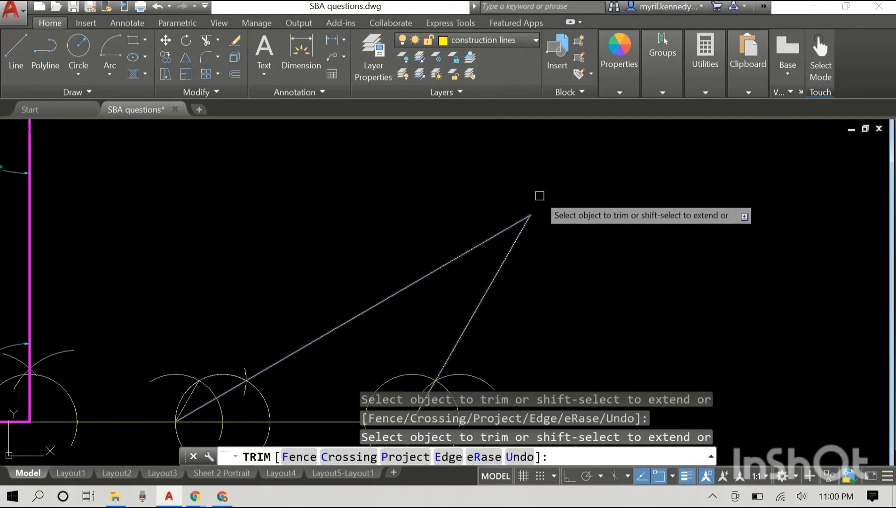
{"action": "right_click", "coordinate": [566, 188]}
{"action": "left_click", "coordinate": [573, 190]}
{"action": "scroll", "coordinate": [572, 193], "scroll_direction": "down", "scroll_amount": 4}
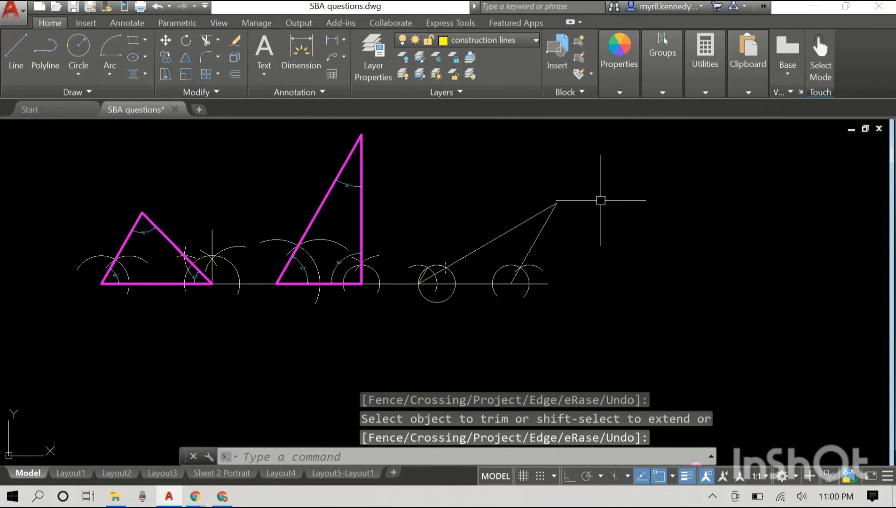
Trim the baseline between the feet of the two sloping lines, using the long 30° line as the cutting edge.
{"action": "scroll", "coordinate": [611, 237], "scroll_direction": "up", "scroll_amount": 2}
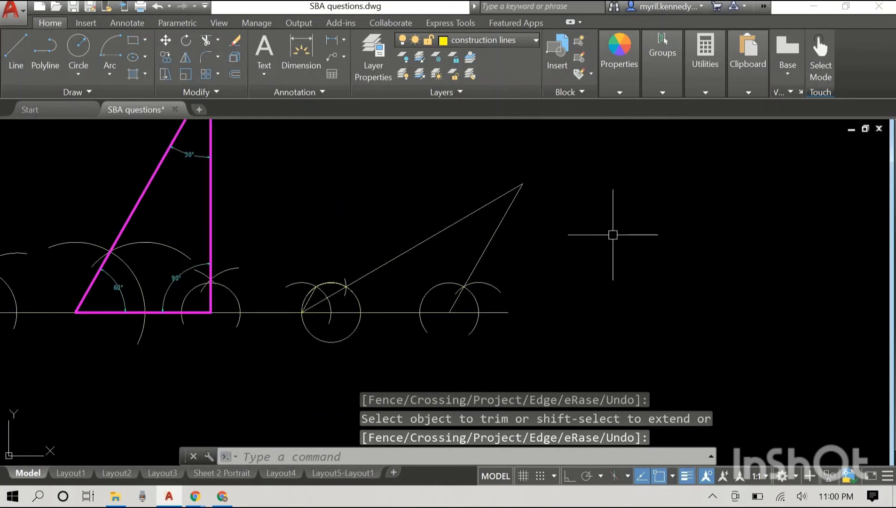
{"action": "type", "text": "trim"}
{"action": "key", "text": "Return"}
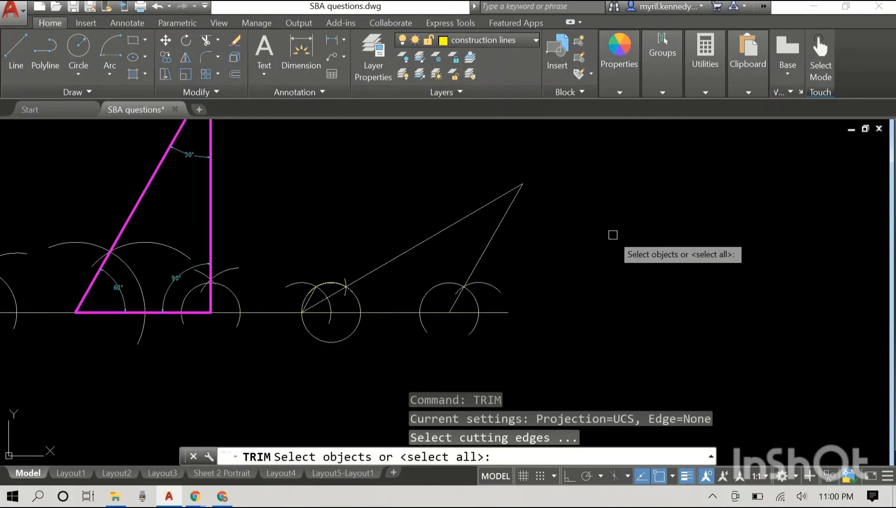
{"action": "left_click", "coordinate": [395, 257]}
{"action": "key", "text": "Return"}
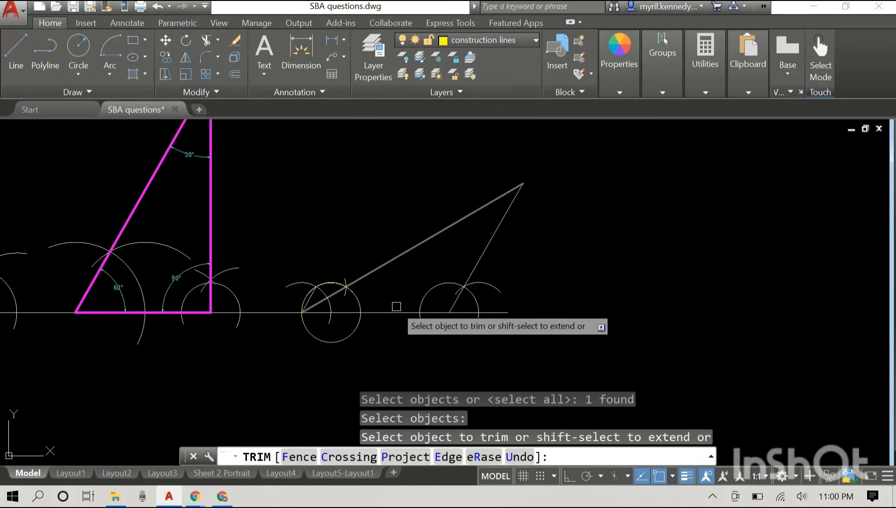
{"action": "right_click", "coordinate": [673, 247]}
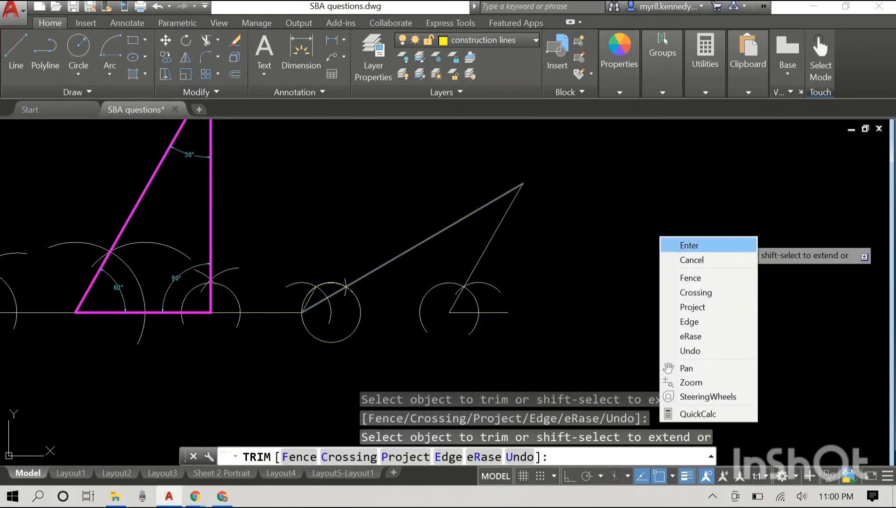
{"action": "left_click", "coordinate": [673, 245]}
Draw a line along the baseline from the 30° line's foot to the steeper line's foot, closing the triangle.
{"action": "type", "text": "line"}
{"action": "key", "text": "Return"}
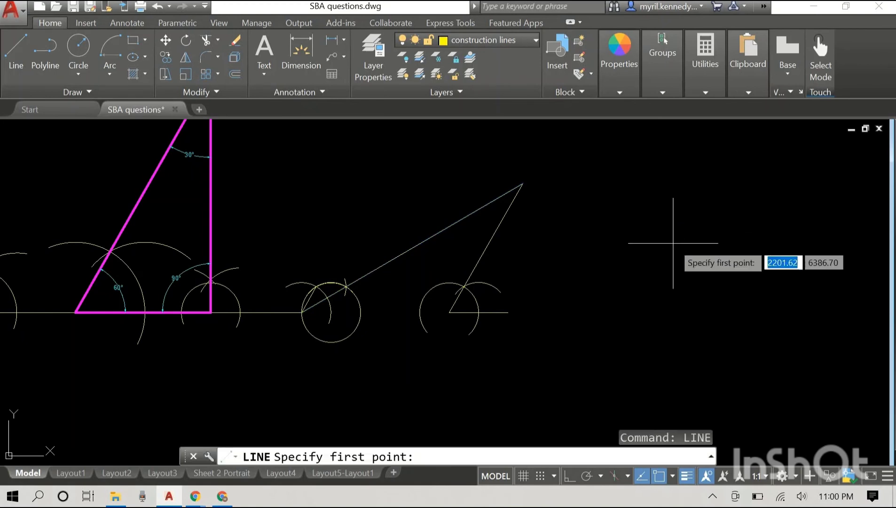
{"action": "left_click", "coordinate": [302, 312]}
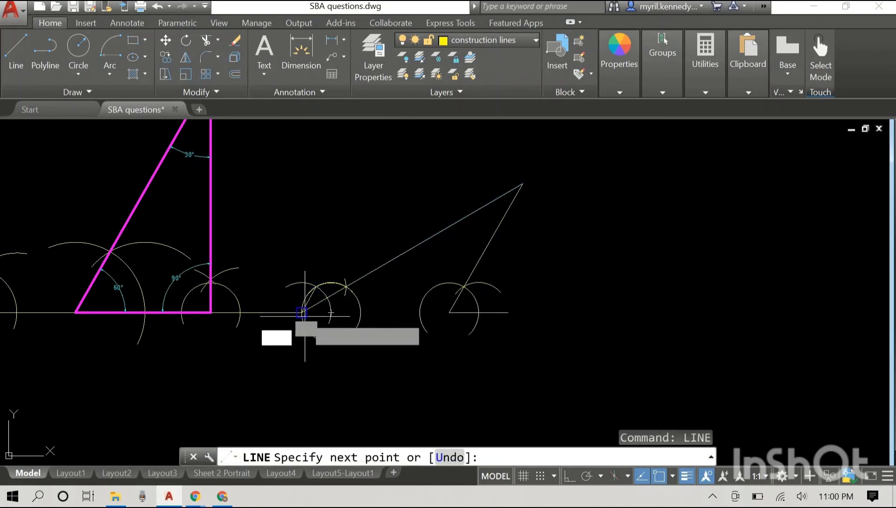
{"action": "left_click", "coordinate": [454, 312]}
{"action": "key", "text": "Escape"}
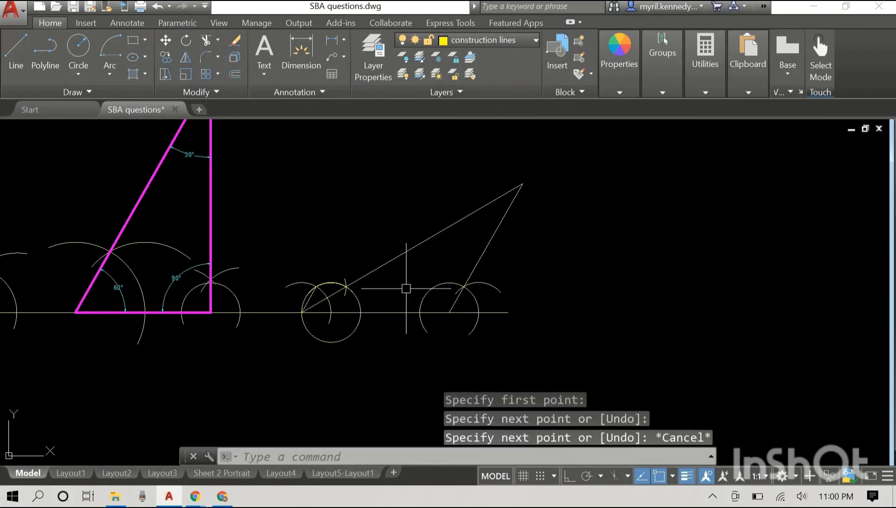
Move the new triangle's three sides to the outline layer.
{"action": "left_click", "coordinate": [384, 310]}
{"action": "left_click", "coordinate": [388, 256]}
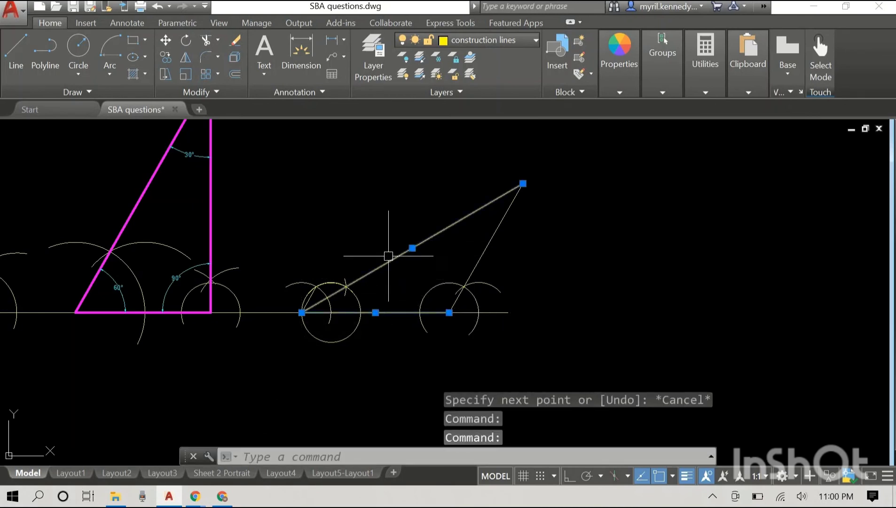
{"action": "left_click", "coordinate": [488, 244]}
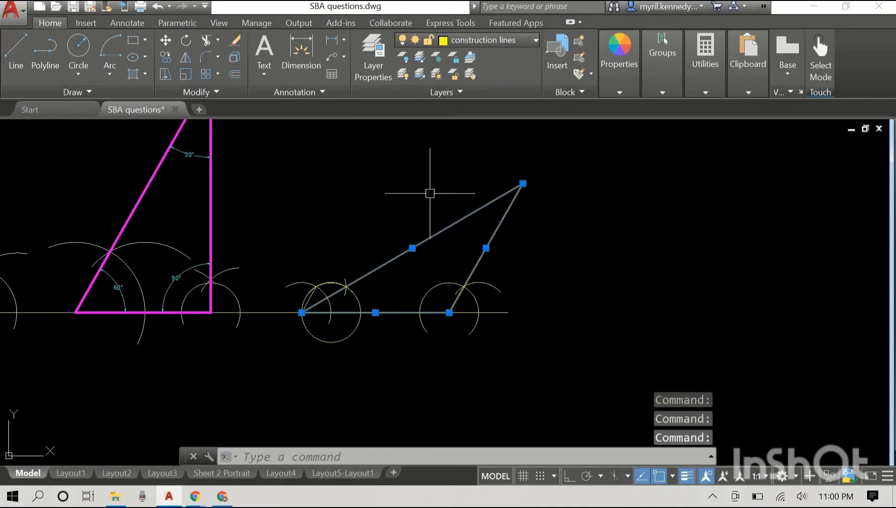
{"action": "left_click", "coordinate": [487, 42]}
{"action": "left_click", "coordinate": [473, 228]}
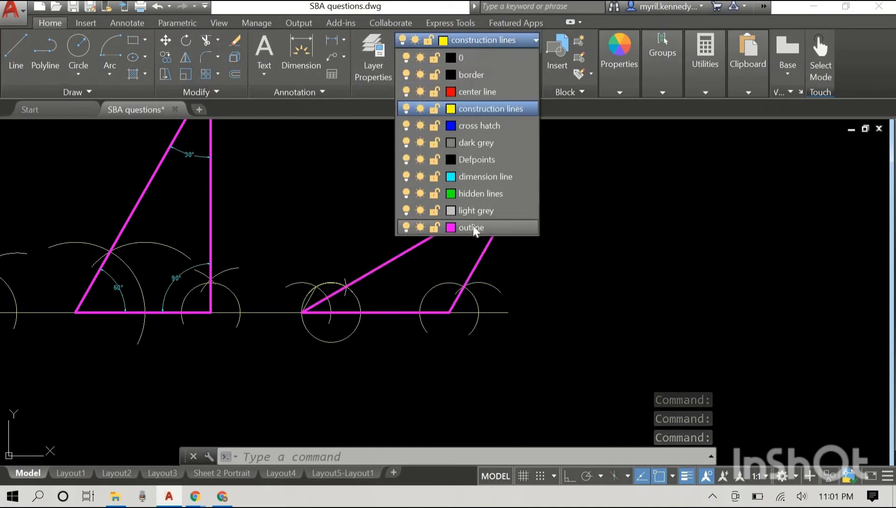
{"action": "key", "text": "Escape"}
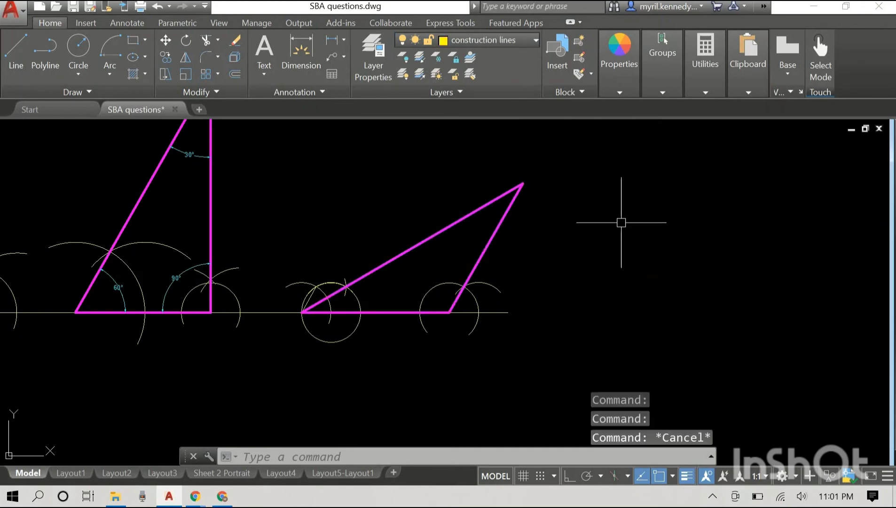
Add an angular dimension between the new triangle's base and its shorter sloping side, placing the arc inside the triangle.
{"action": "scroll", "coordinate": [663, 217], "scroll_direction": "up", "scroll_amount": 2}
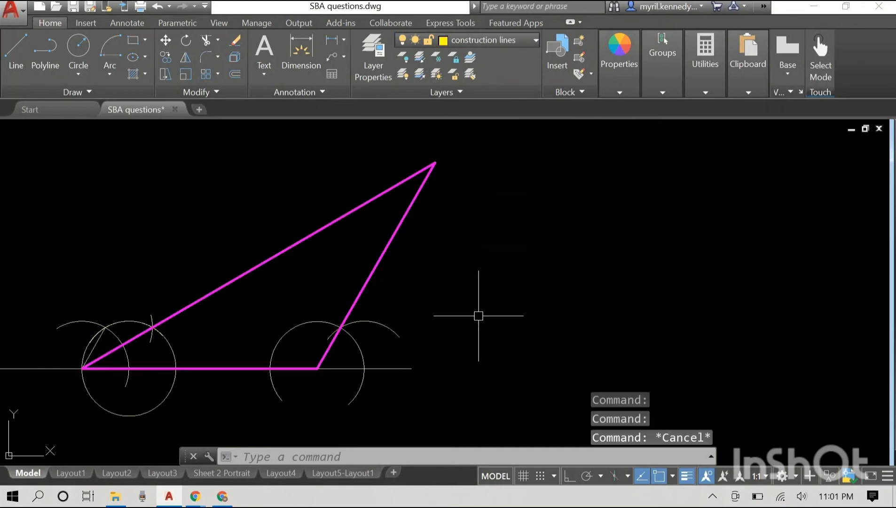
{"action": "type", "text": "dim"}
{"action": "key", "text": "Return"}
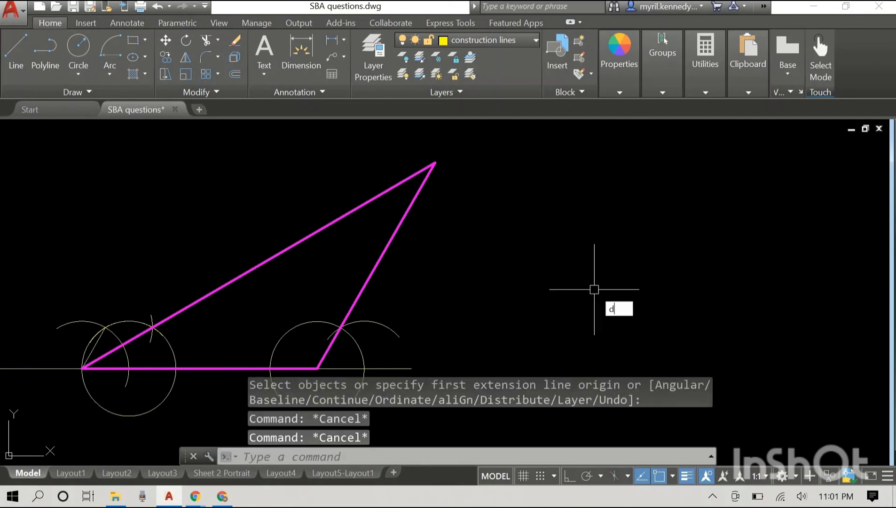
{"action": "key", "text": "Down"}
{"action": "key", "text": "Down"}
{"action": "key", "text": "Down"}
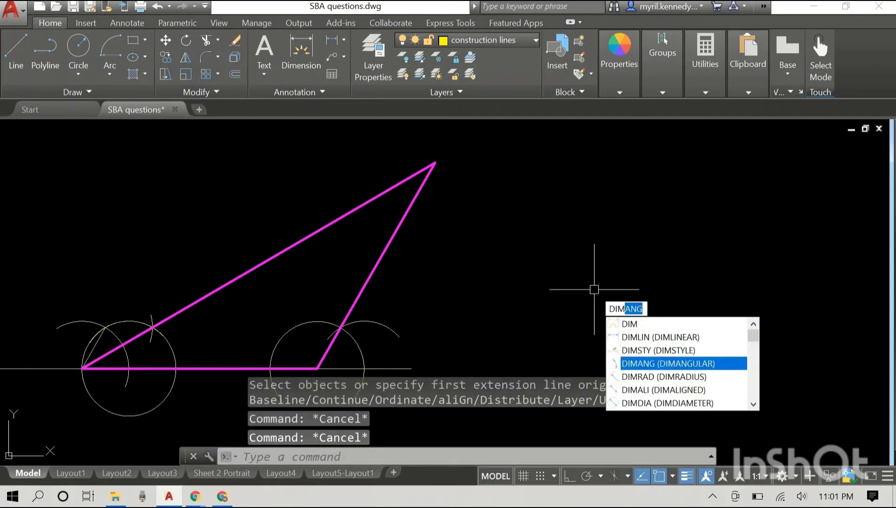
{"action": "key", "text": "Return"}
{"action": "left_click", "coordinate": [371, 280]}
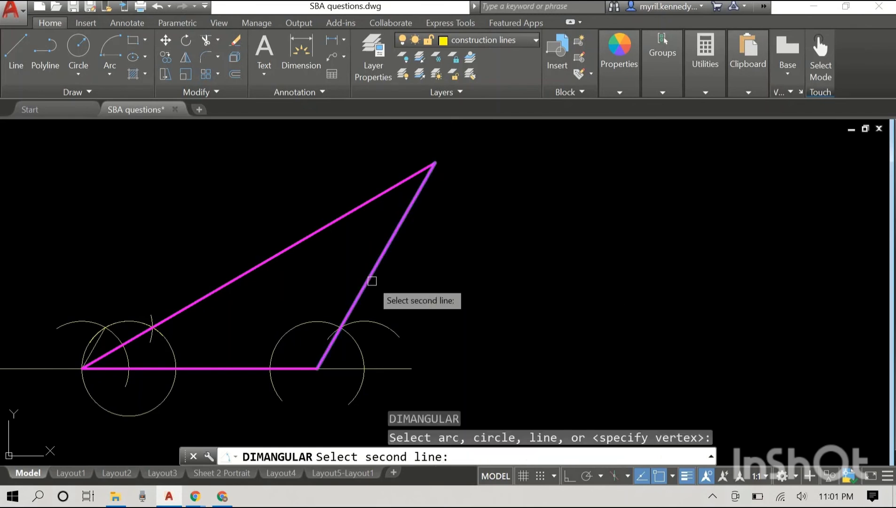
{"action": "left_click", "coordinate": [297, 368]}
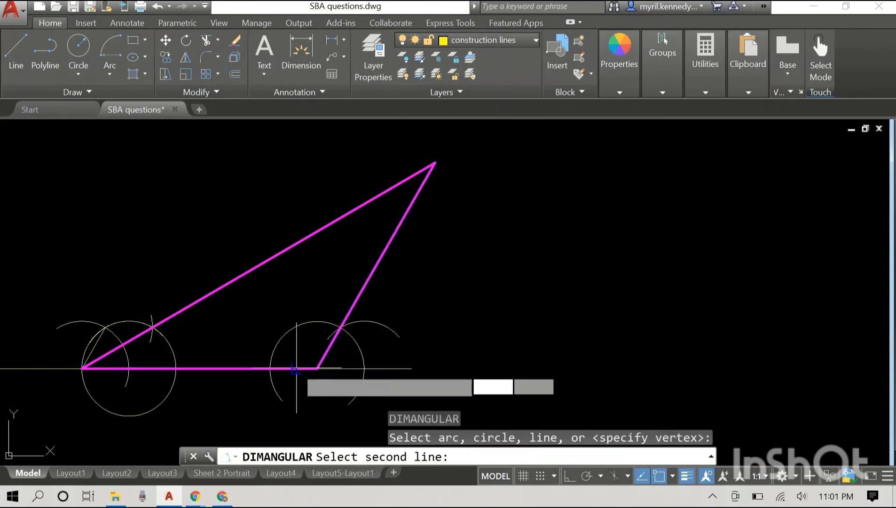
{"action": "left_click", "coordinate": [297, 344]}
{"action": "middle_click_drag", "start_coordinate": [208, 354], "coordinate": [274, 312]}
Add an angular dimension between the third triangle's long sloping side and its base, placing the arc inside the triangle.
{"action": "right_click", "coordinate": [548, 233]}
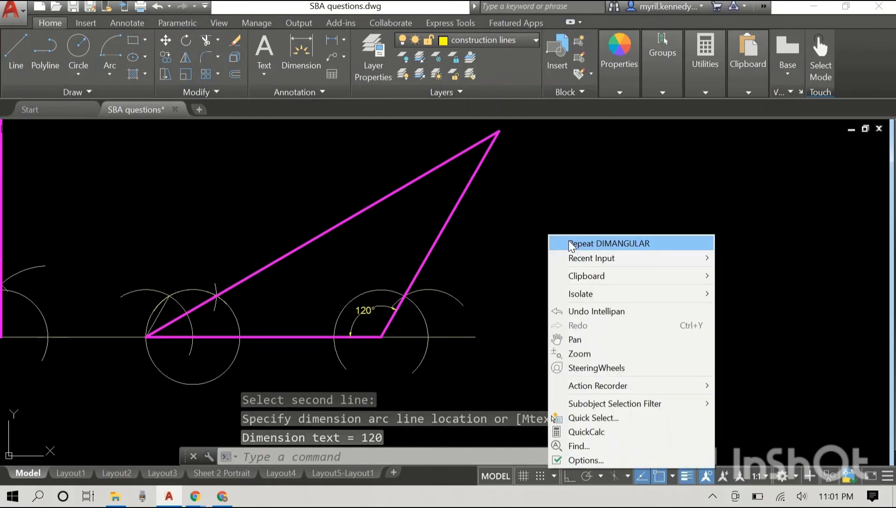
{"action": "left_click", "coordinate": [568, 241]}
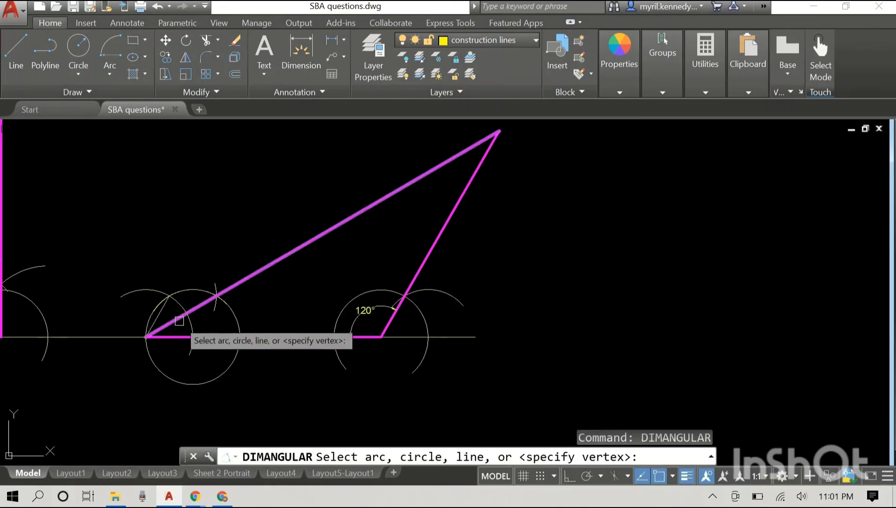
{"action": "left_click", "coordinate": [184, 315]}
{"action": "left_click", "coordinate": [184, 336]}
{"action": "left_click", "coordinate": [209, 324]}
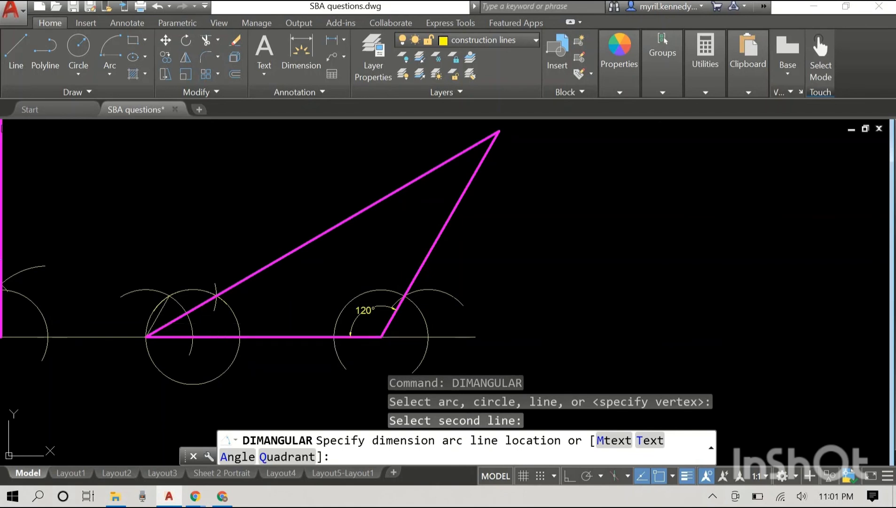
Add an angular dimension between the two sloping sides at the third triangle's apex, placing the arc inside the triangle.
{"action": "right_click", "coordinate": [546, 219]}
{"action": "left_click", "coordinate": [573, 227]}
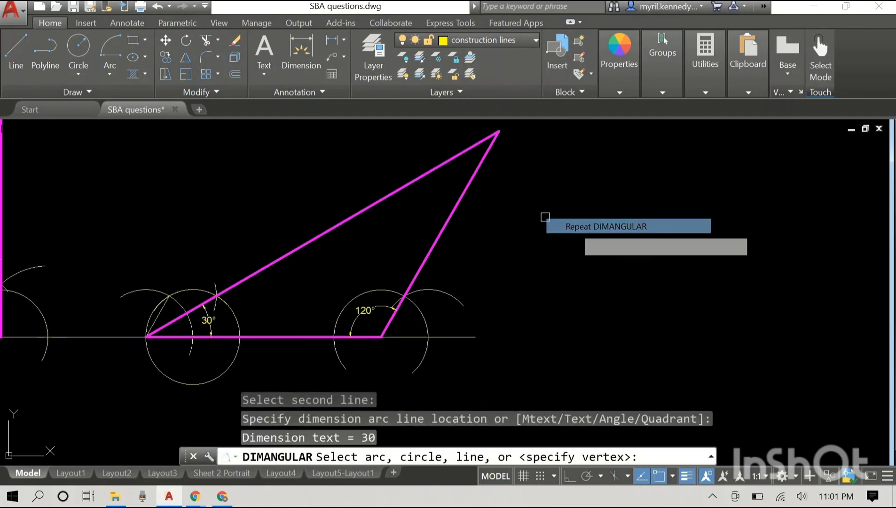
{"action": "left_click", "coordinate": [447, 162]}
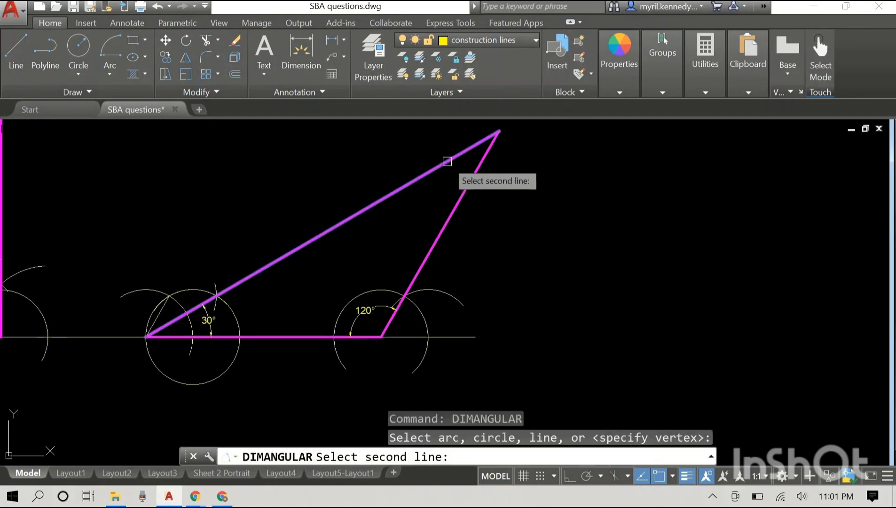
{"action": "left_click", "coordinate": [468, 184]}
{"action": "left_click", "coordinate": [439, 194]}
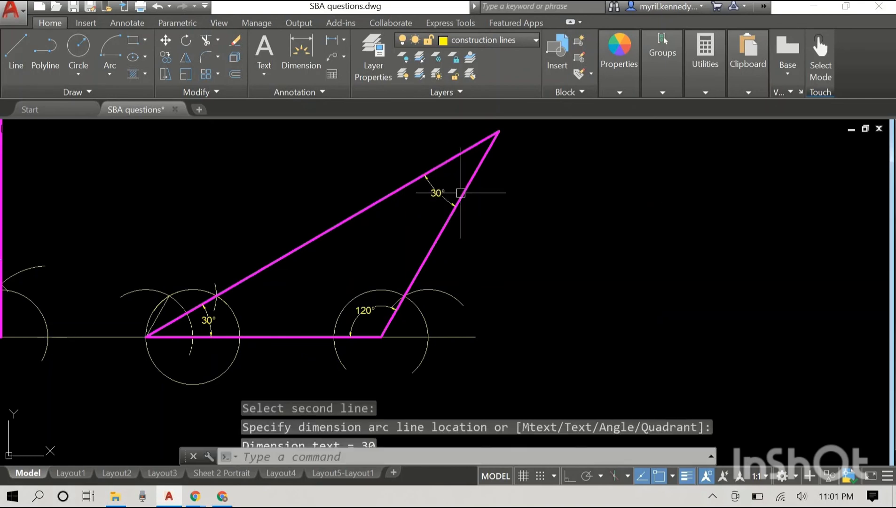
Move the third triangle's three angular dimensions to the dimension line layer.
{"action": "scroll", "coordinate": [520, 196], "scroll_direction": "down", "scroll_amount": 2}
{"action": "middle_click_drag", "start_coordinate": [562, 204], "coordinate": [556, 237]}
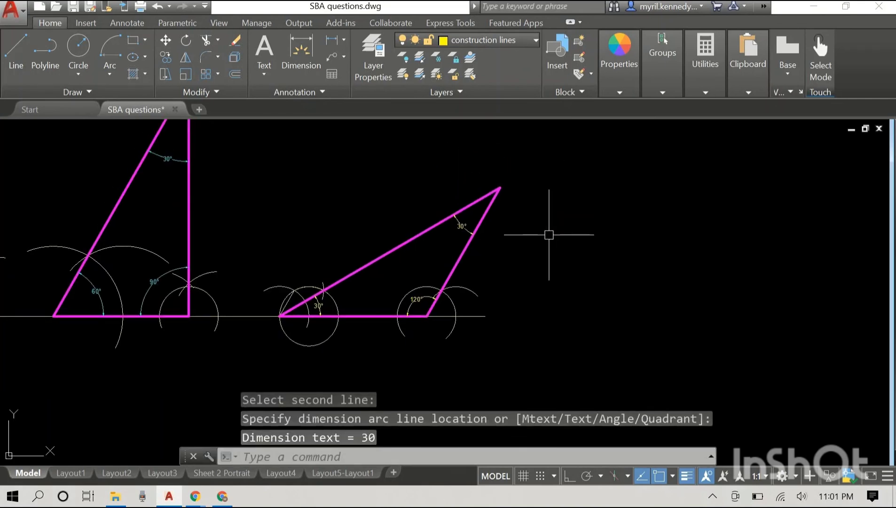
{"action": "key", "text": "Escape"}
{"action": "scroll", "coordinate": [336, 310], "scroll_direction": "up", "scroll_amount": 2}
{"action": "left_click", "coordinate": [310, 311]}
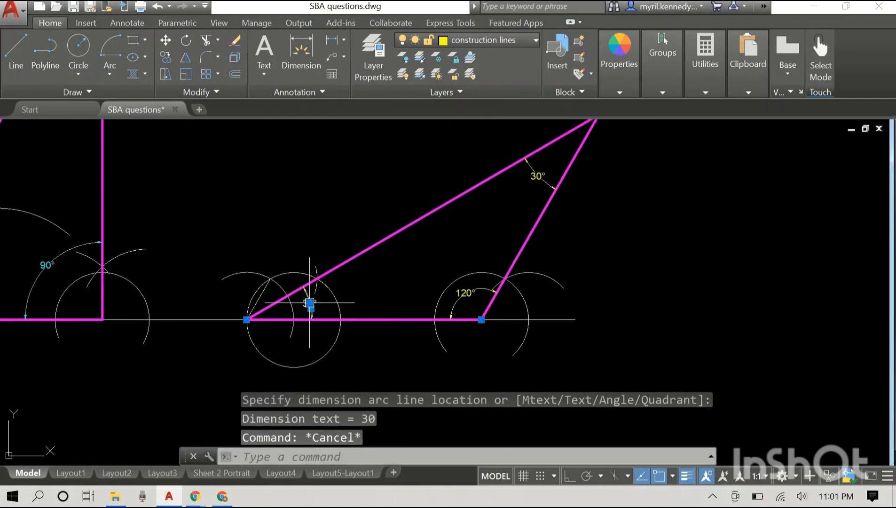
{"action": "left_click", "coordinate": [466, 293]}
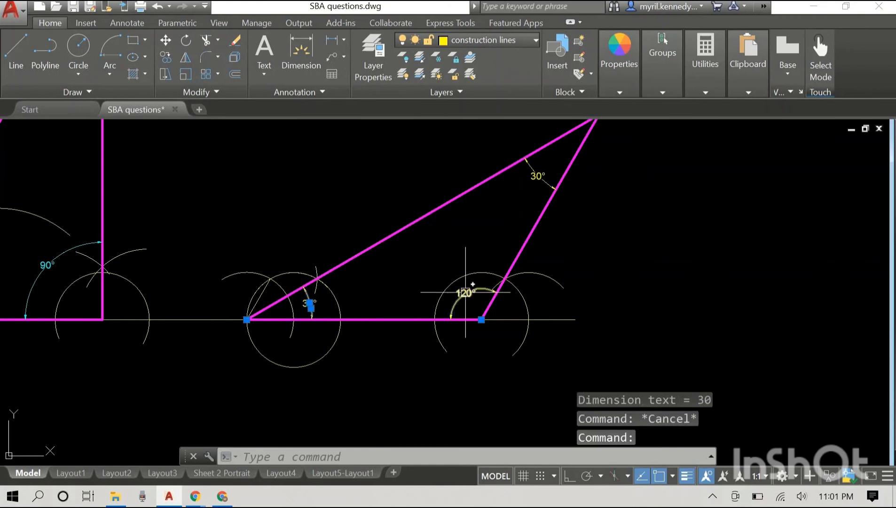
{"action": "left_click", "coordinate": [535, 174]}
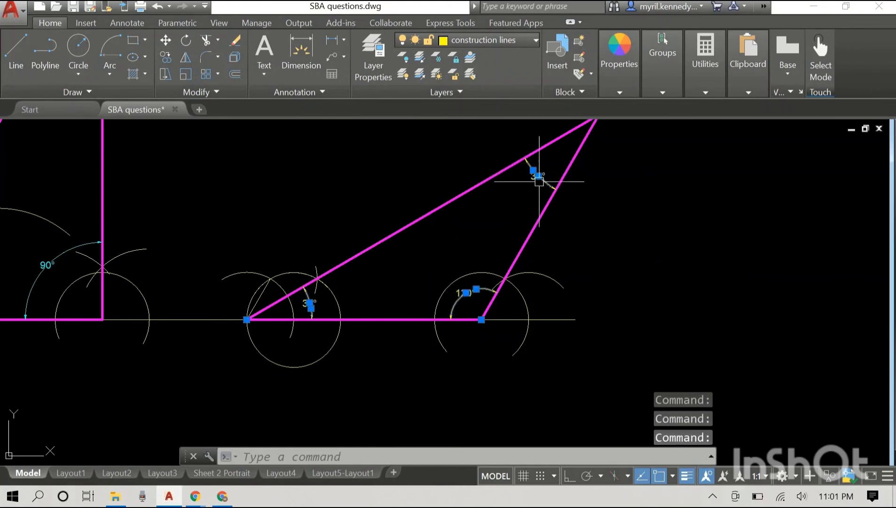
{"action": "left_click", "coordinate": [507, 35]}
{"action": "left_click", "coordinate": [469, 179]}
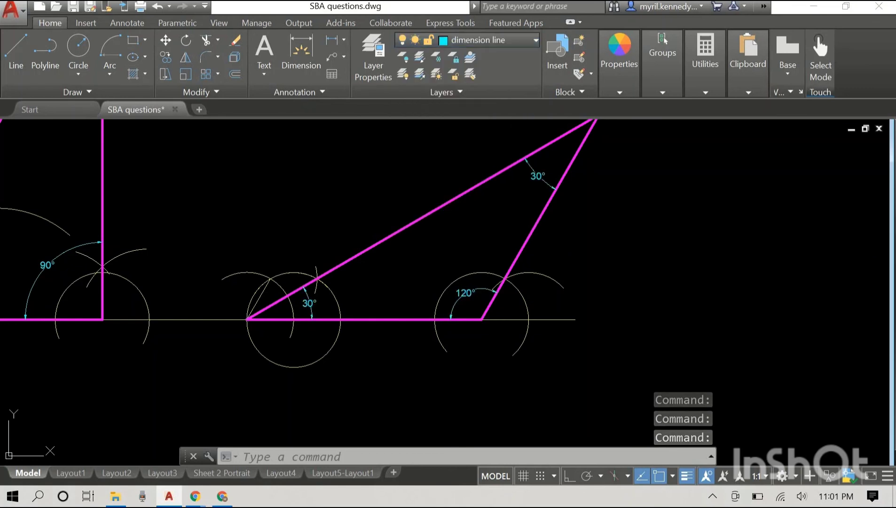
{"action": "key", "text": "Escape"}
Try to add the text ACUTE below the first triangle at height 10 and rotation 0.
{"action": "scroll", "coordinate": [680, 211], "scroll_direction": "down", "scroll_amount": 2}
{"action": "mouse_move", "coordinate": [690, 210]}
{"action": "middle_mouse_down"}
{"action": "mouse_move", "coordinate": [660, 274]}
{"action": "mouse_move", "coordinate": [668, 250]}
{"action": "middle_mouse_up"}
{"action": "scroll", "coordinate": [670, 247], "scroll_direction": "down", "scroll_amount": 2}
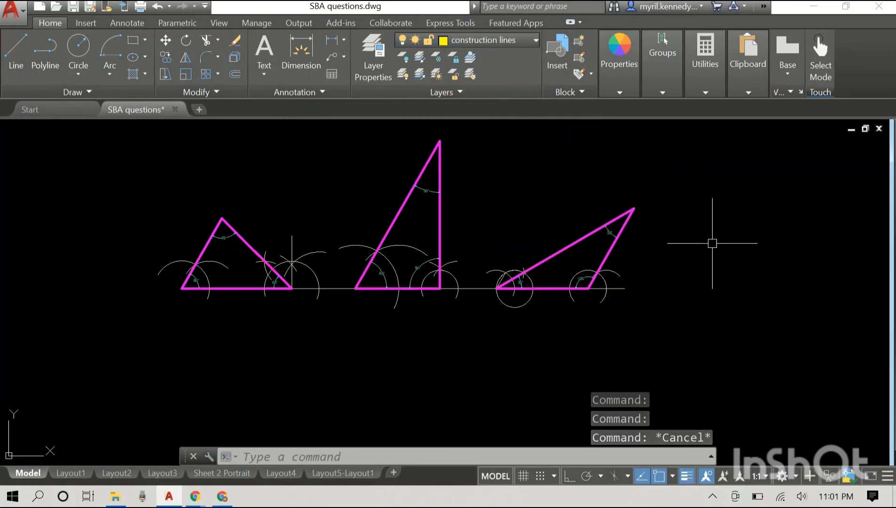
{"action": "middle_click_drag", "start_coordinate": [741, 233], "coordinate": [757, 260]}
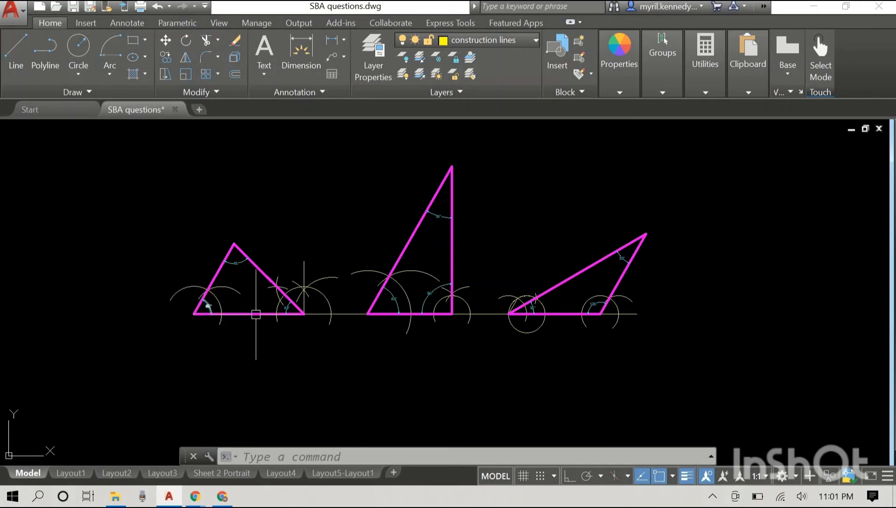
{"action": "scroll", "coordinate": [248, 336], "scroll_direction": "up", "scroll_amount": 2}
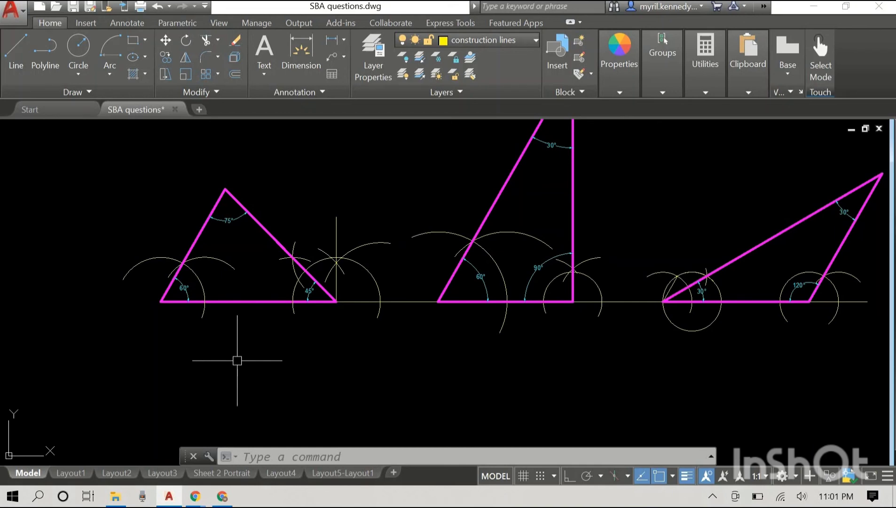
{"action": "key", "text": "Return"}
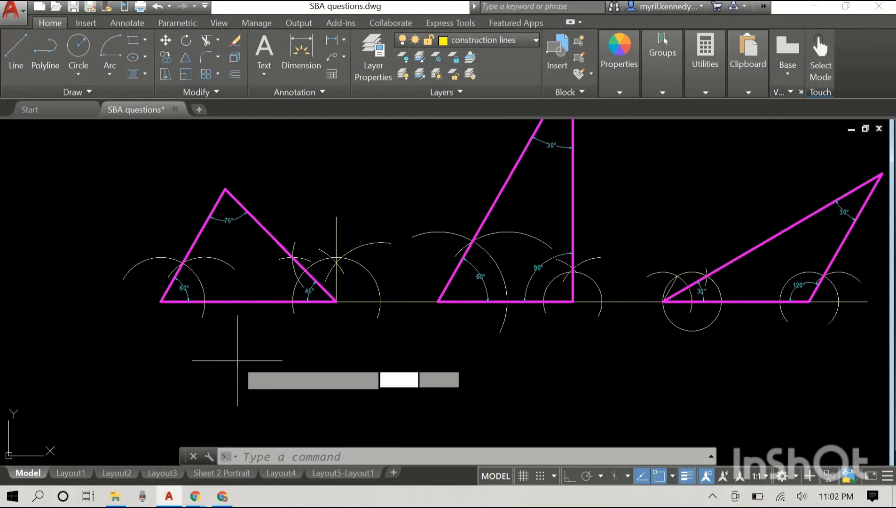
{"action": "left_click", "coordinate": [198, 358]}
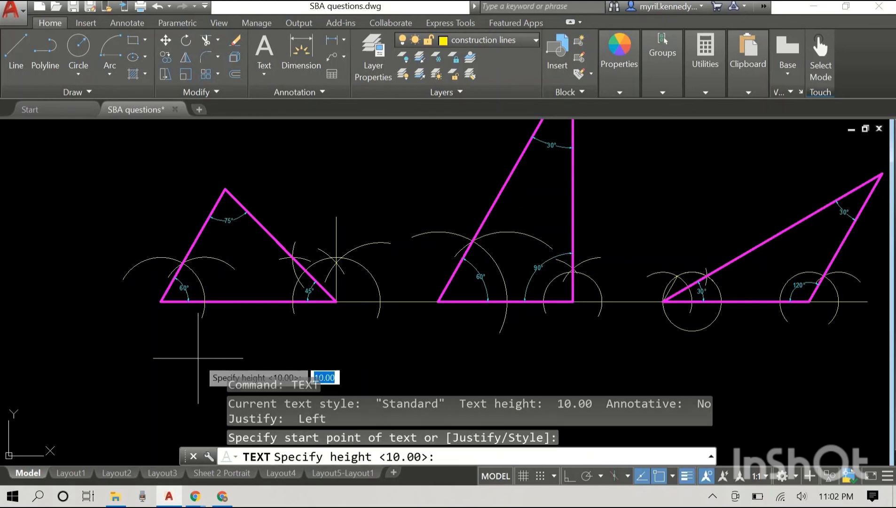
{"action": "key", "text": "Return"}
{"action": "key", "text": "Return"}
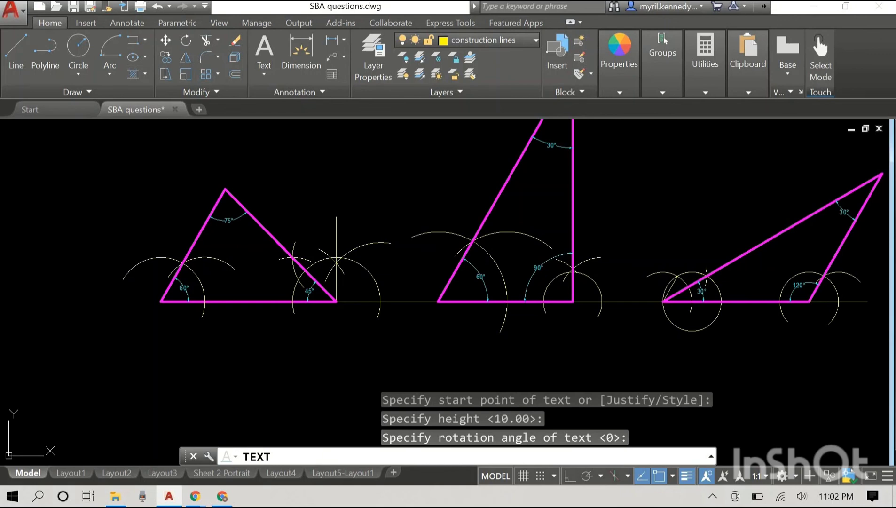
{"action": "type", "text": "ACUTE"}
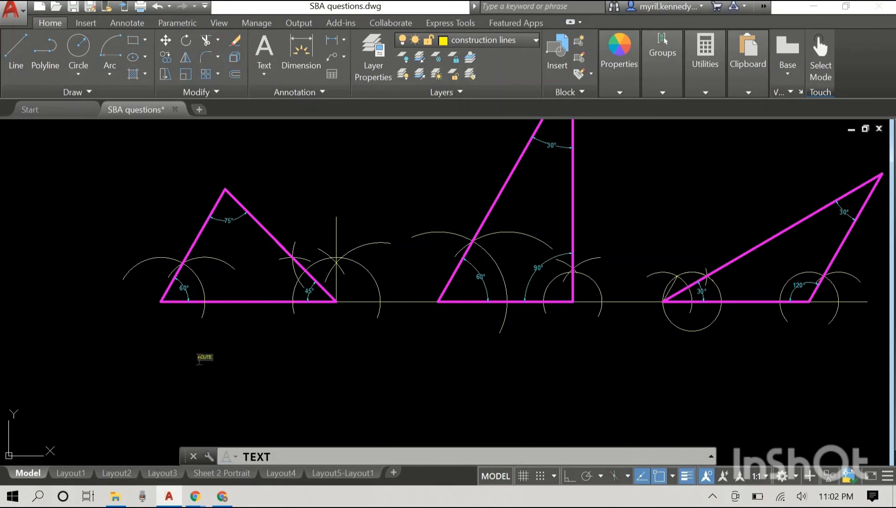
{"action": "key", "text": "Return"}
{"action": "key", "text": "Return"}
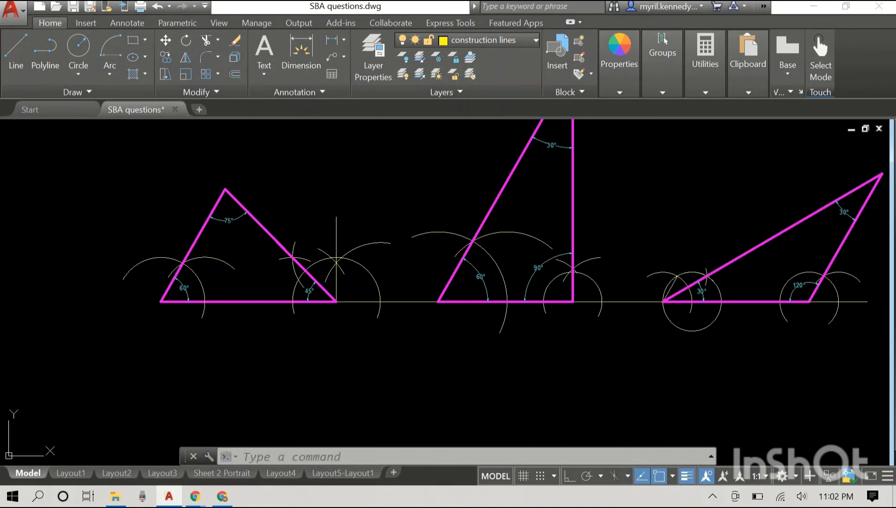
Add the single-line text ACUTE below the first triangle with height 50 and rotation 0.
{"action": "right_click", "coordinate": [198, 358]}
{"action": "left_click", "coordinate": [316, 132]}
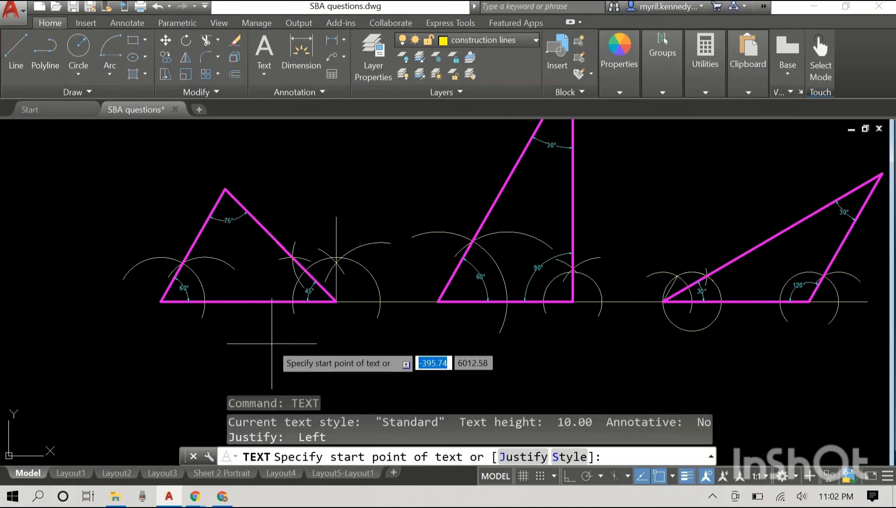
{"action": "left_click", "coordinate": [193, 348]}
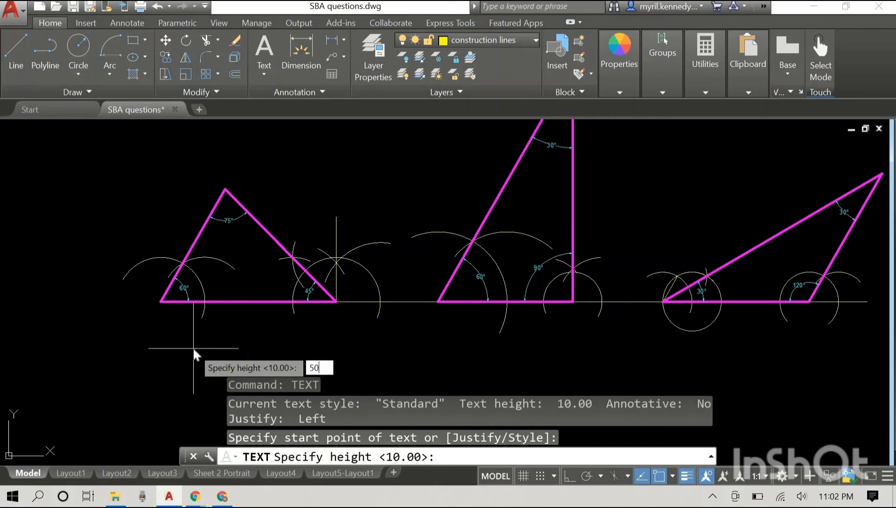
{"action": "key", "text": "Return"}
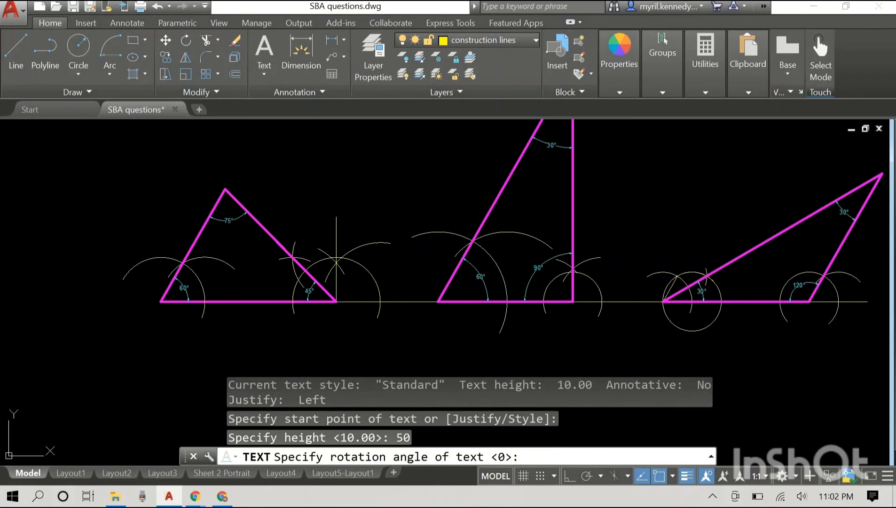
{"action": "key", "text": "Return"}
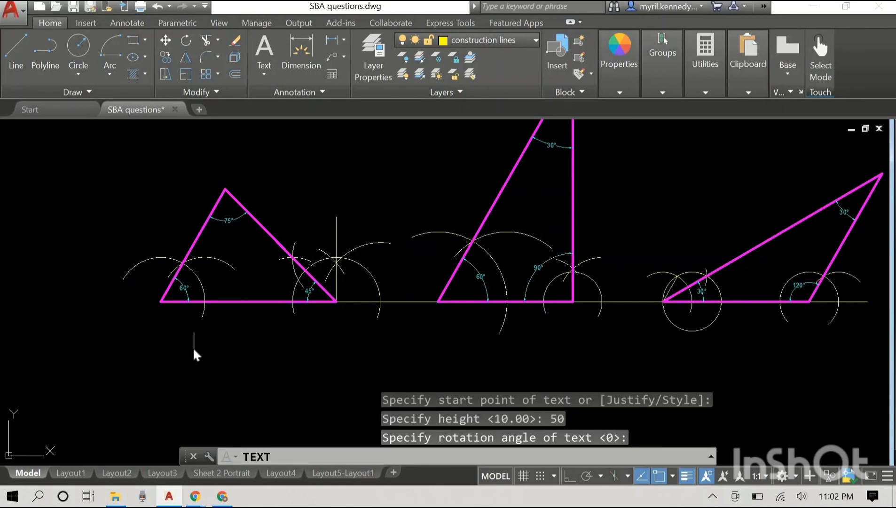
{"action": "type", "text": "ACUTE"}
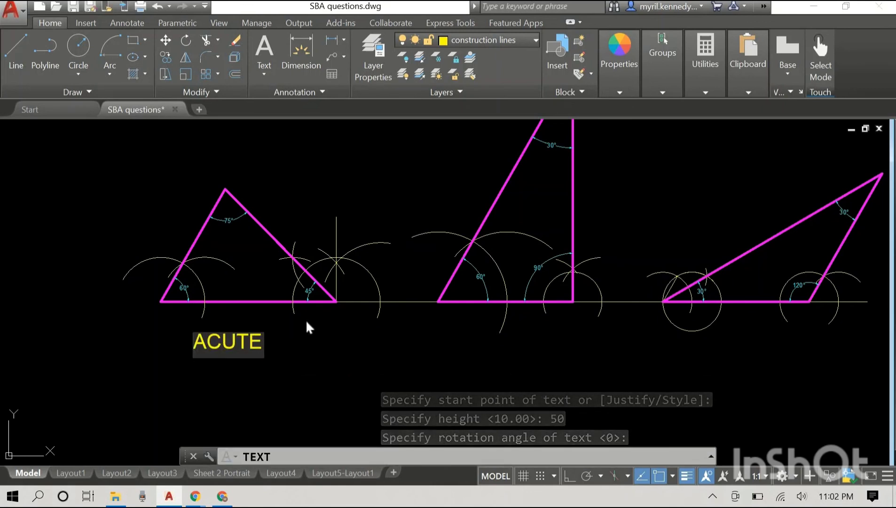
Add the label RIGHT ANGLE below the second triangle within the same text command.
{"action": "left_click", "coordinate": [449, 343]}
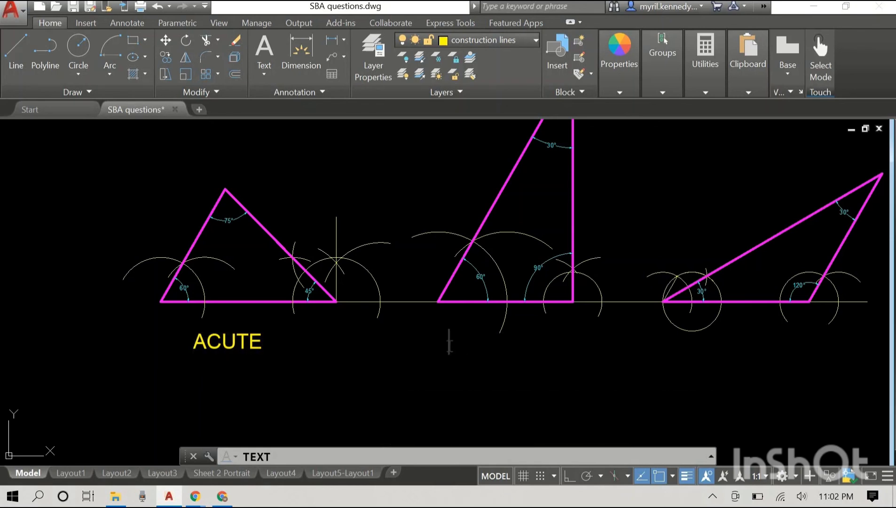
{"action": "type", "text": "RIGHT"}
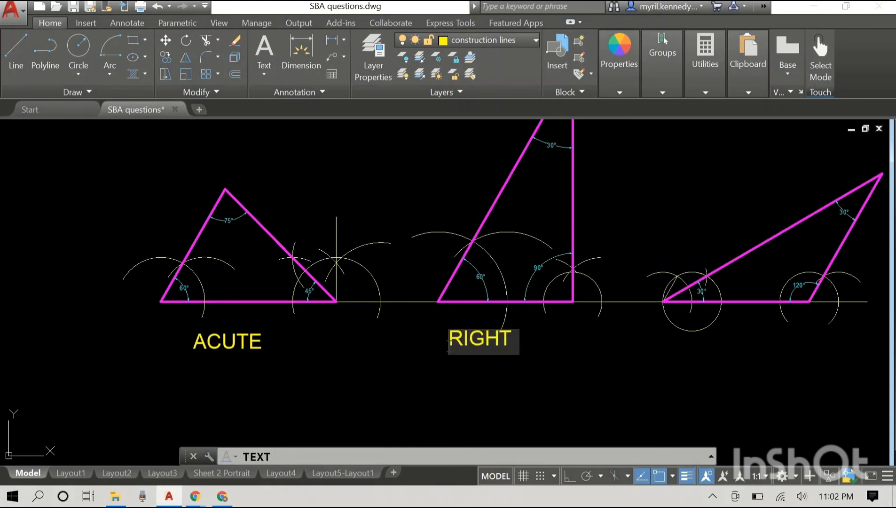
{"action": "type", "text": " ANGLE"}
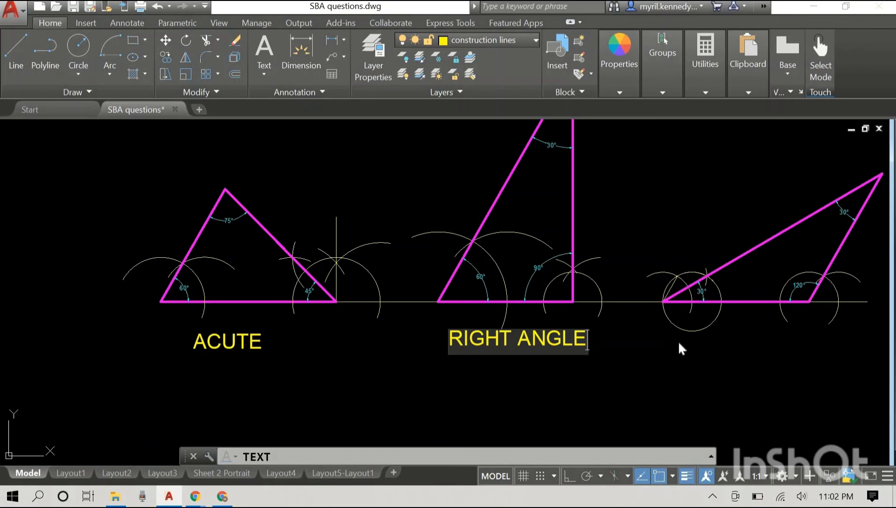
Add the label OBTUSE TRIANGLE below the third triangle, with TRIANGLE on a second line.
{"action": "left_click", "coordinate": [677, 340]}
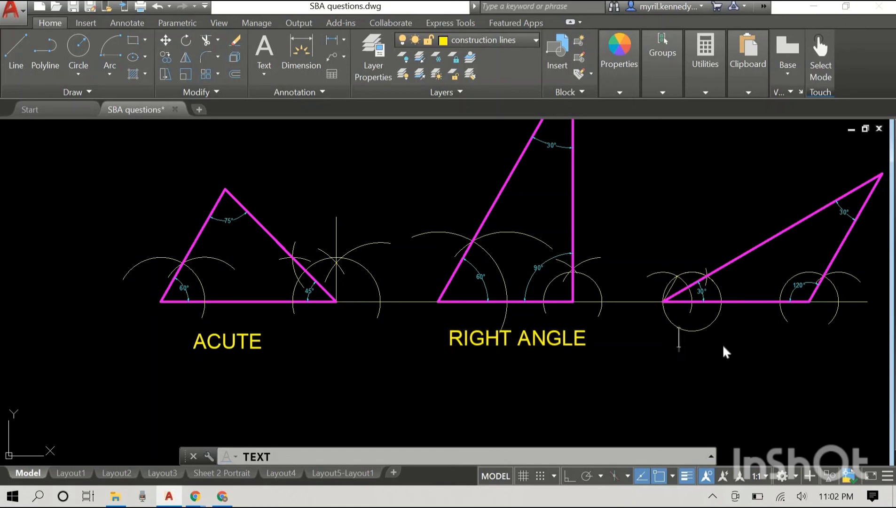
{"action": "type", "text": "OBTUSE TR"}
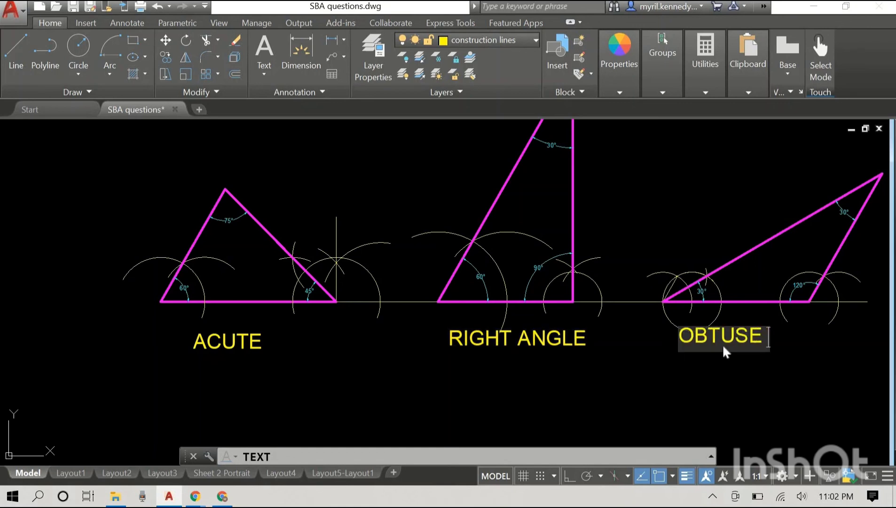
{"action": "key", "text": "BackSpace"}
{"action": "key", "text": "BackSpace"}
{"action": "key", "text": "BackSpace"}
{"action": "key", "text": "Return"}
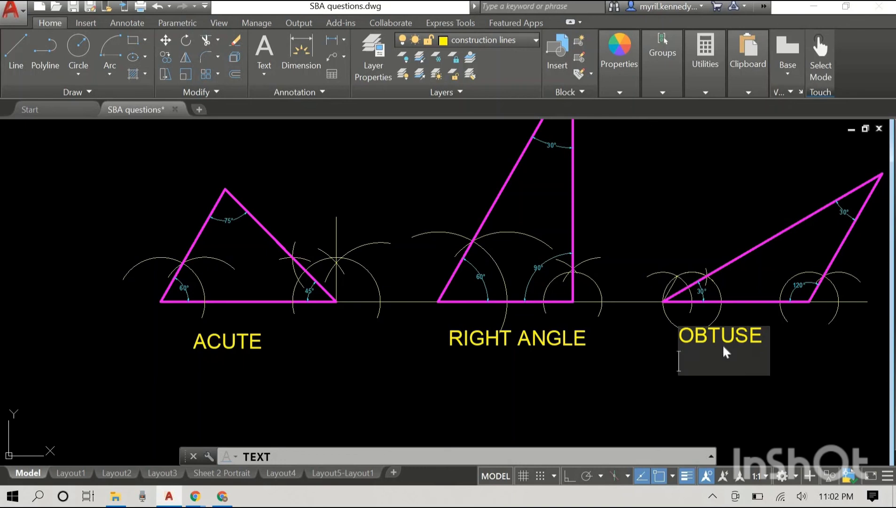
{"action": "type", "text": "TRIANGE"}
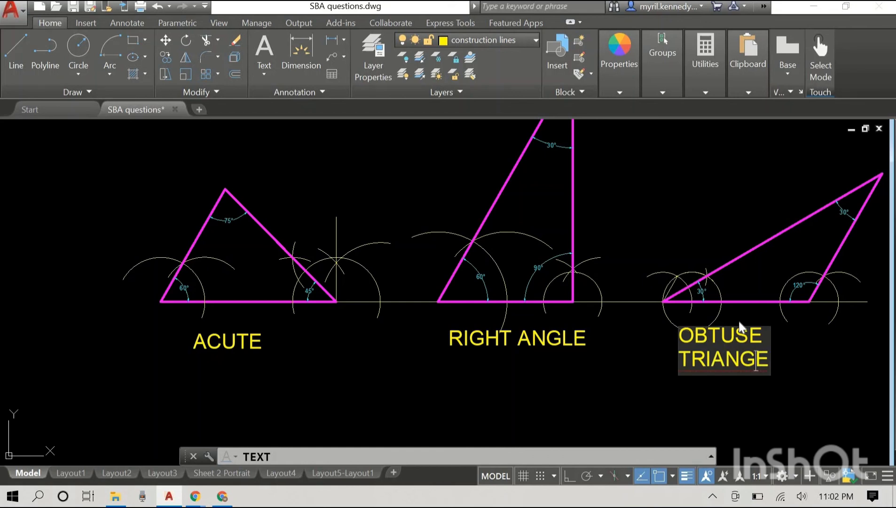
{"action": "type", "text": "L"}
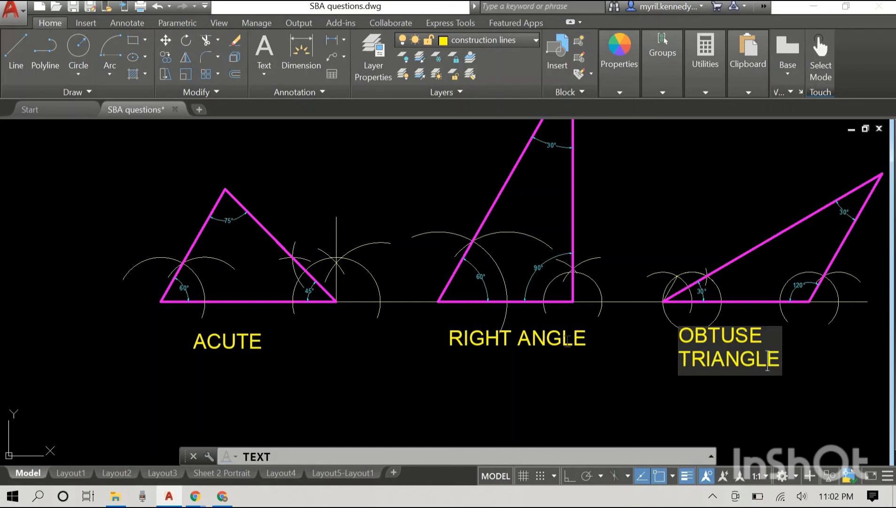
Finish placing the triangle labels and end the single-line text command.
{"action": "left_click", "coordinate": [568, 340]}
{"action": "left_click", "coordinate": [532, 335]}
{"action": "right_click", "coordinate": [543, 338]}
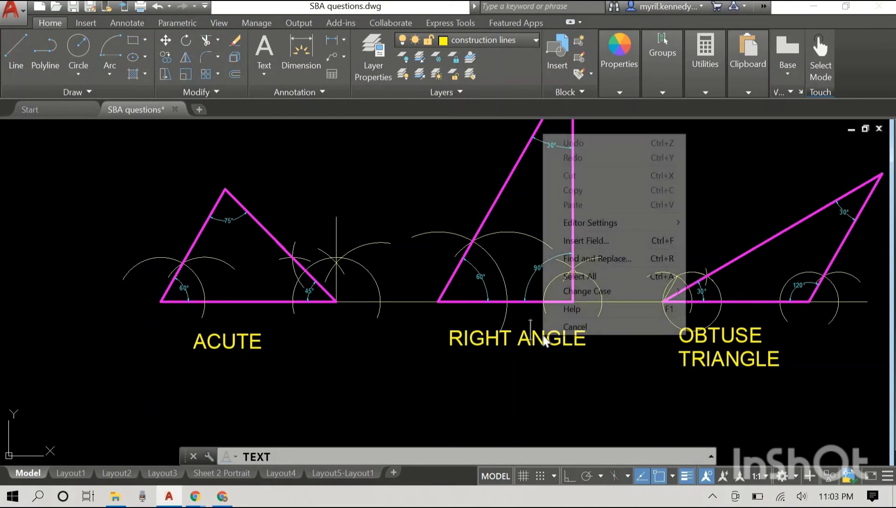
{"action": "left_click", "coordinate": [493, 340]}
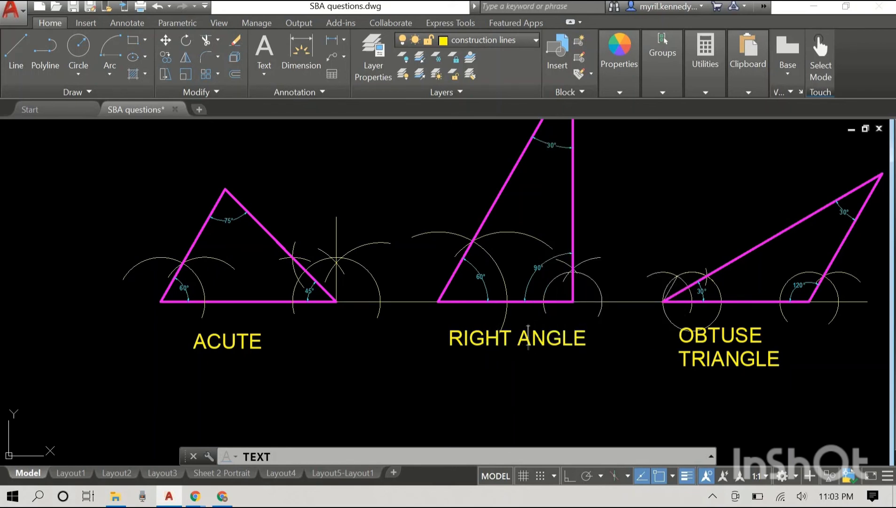
{"action": "key", "text": "Escape"}
Open the RIGHT ANGLE label below the second triangle for text editing, and exit the edit command.
{"action": "right_click", "coordinate": [545, 337]}
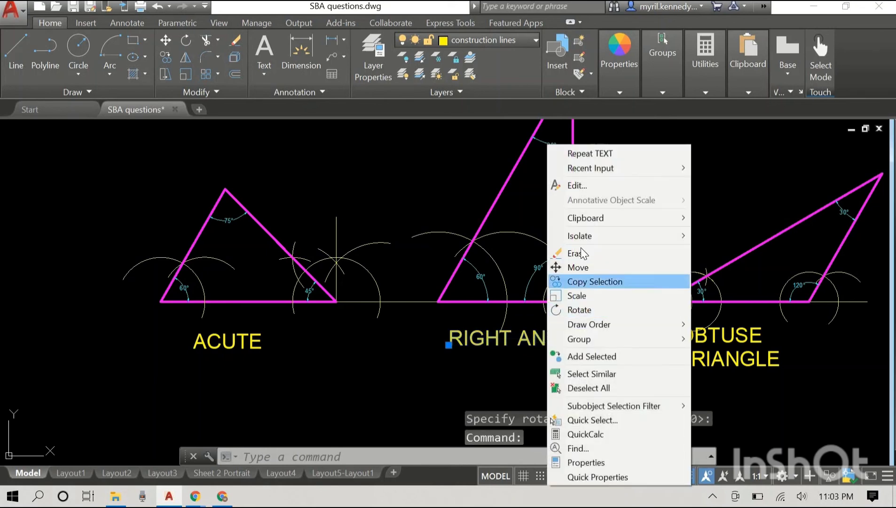
{"action": "left_click", "coordinate": [570, 186]}
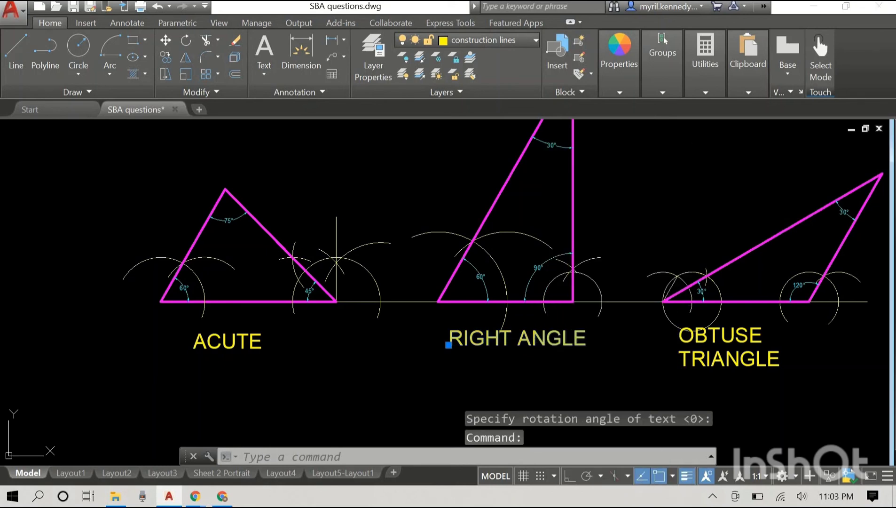
{"action": "left_click", "coordinate": [595, 348]}
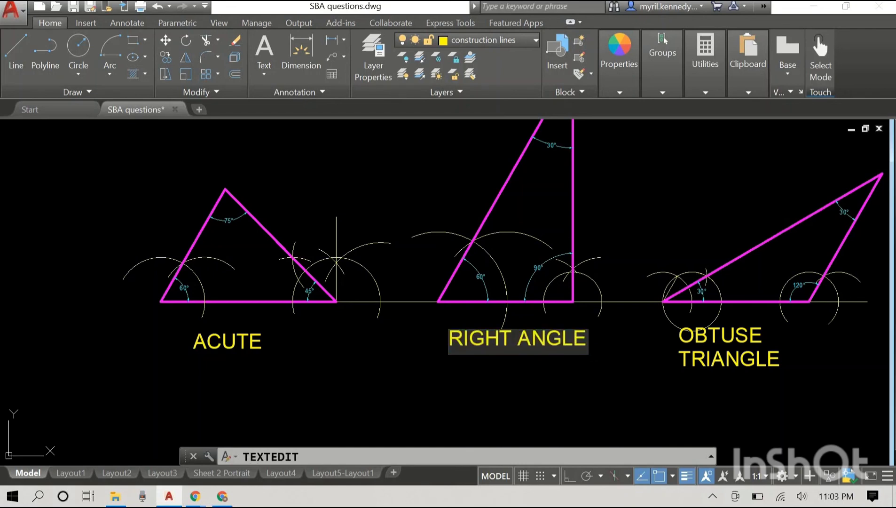
{"action": "left_click", "coordinate": [594, 346]}
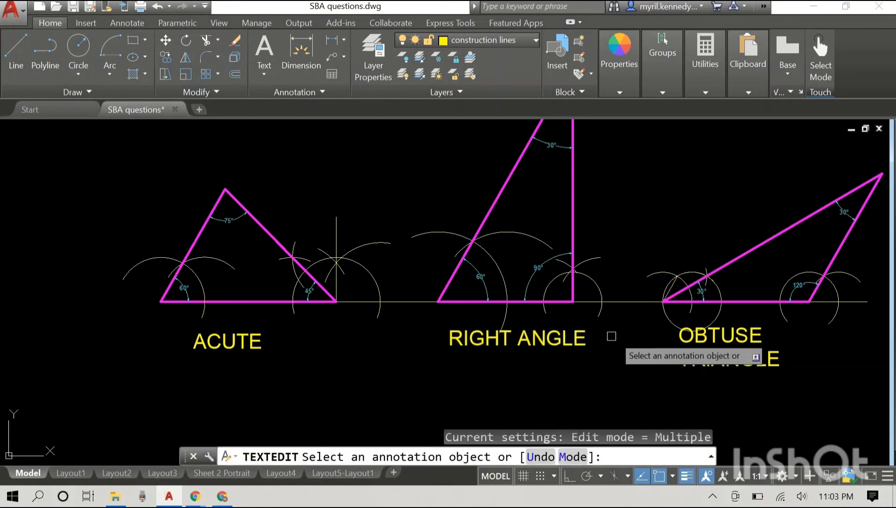
{"action": "key", "text": "Escape"}
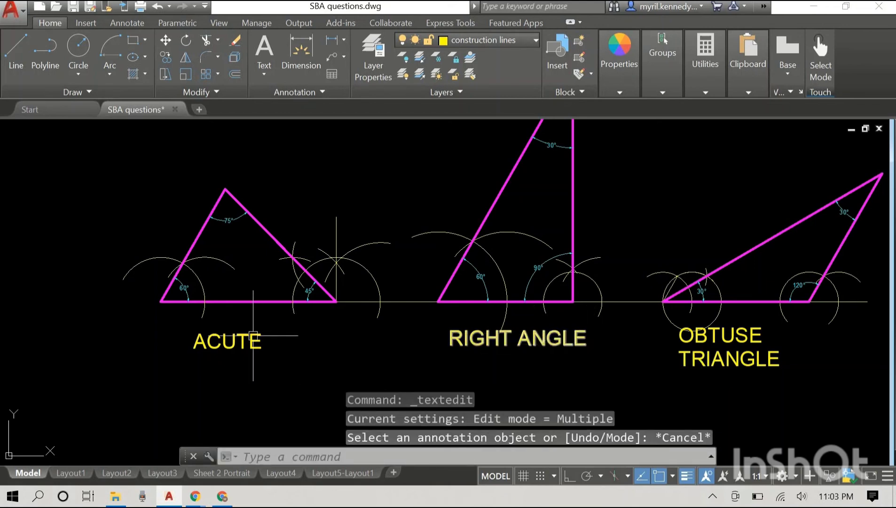
Open the ACUTE label below the first triangle for text editing, and exit the edit command.
{"action": "left_click", "coordinate": [227, 336]}
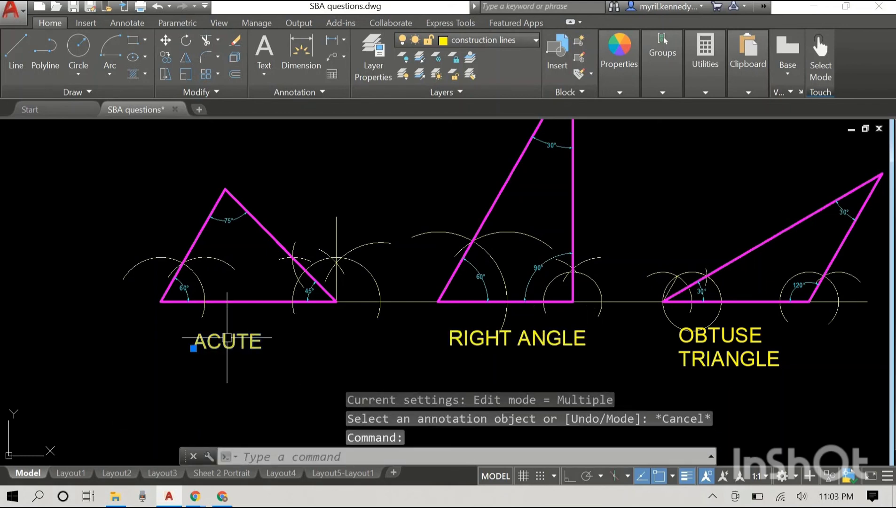
{"action": "right_click", "coordinate": [229, 342]}
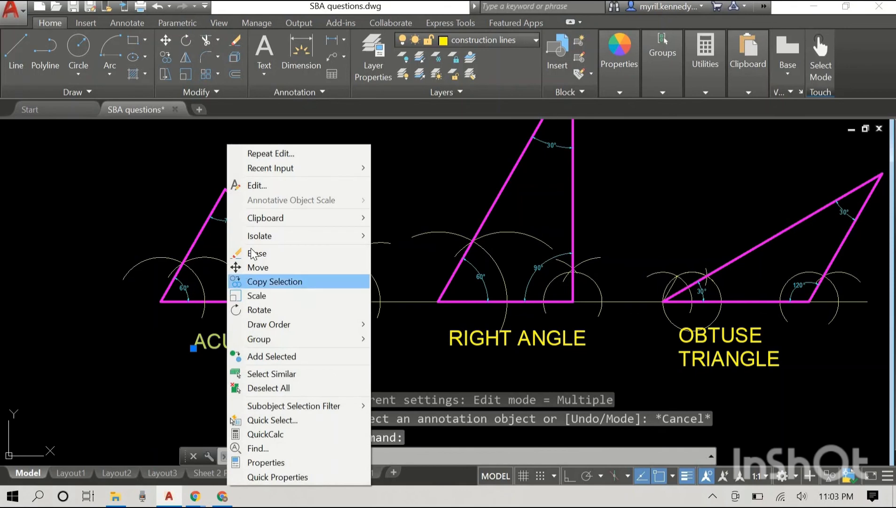
{"action": "left_click", "coordinate": [261, 181]}
{"action": "double_click", "coordinate": [246, 348]}
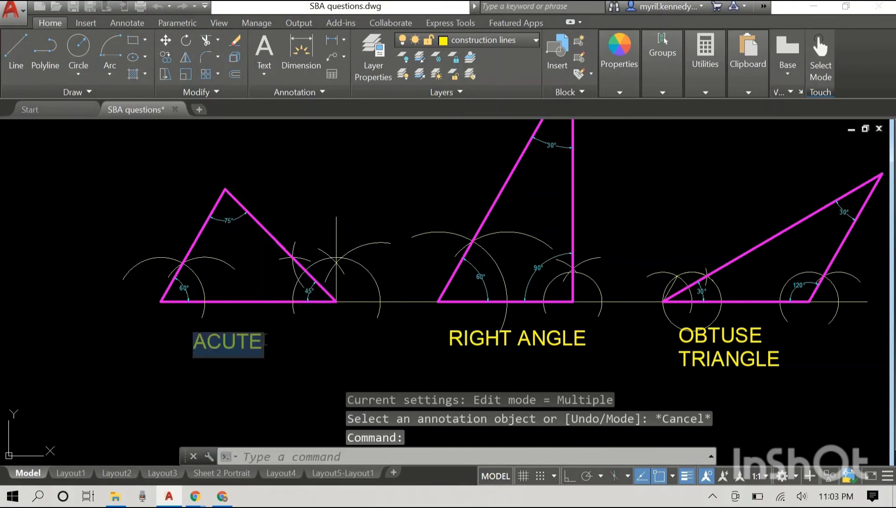
{"action": "left_click", "coordinate": [281, 341]}
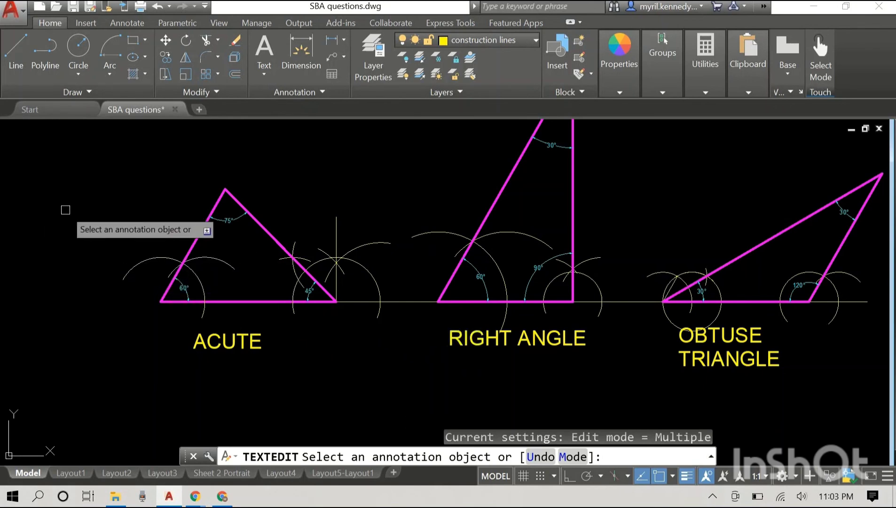
{"action": "key", "text": "Escape"}
{"action": "scroll", "coordinate": [320, 200], "scroll_direction": "down", "scroll_amount": 2}
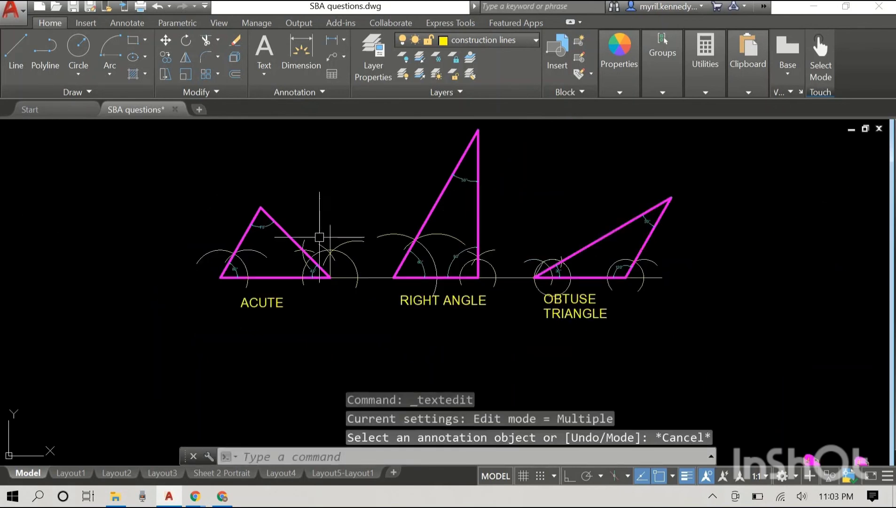
{"action": "mouse_move", "coordinate": [402, 229]}
{"action": "middle_mouse_down"}
{"action": "mouse_move", "coordinate": [359, 251]}
{"action": "mouse_move", "coordinate": [362, 262]}
{"action": "middle_mouse_up"}
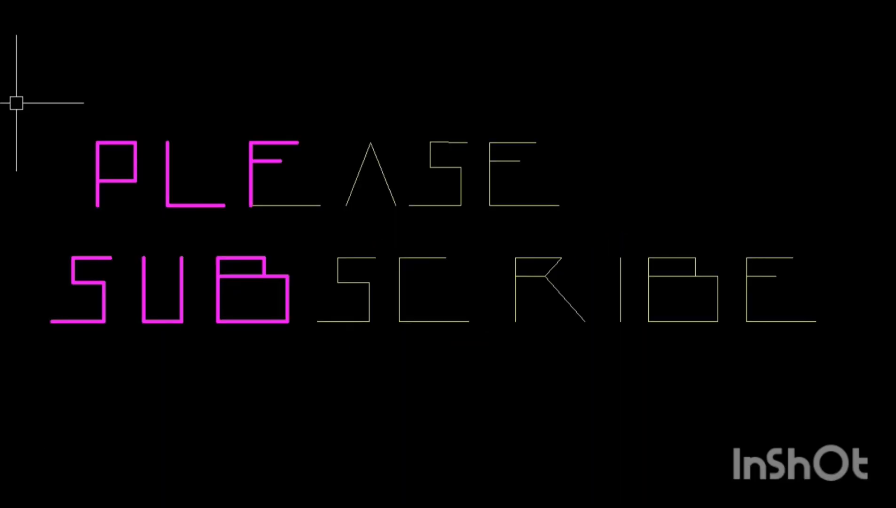
Select all the linework of the PLEASE SUBSCRIBE lettering.
{"action": "key", "text": "ctrl+a"}
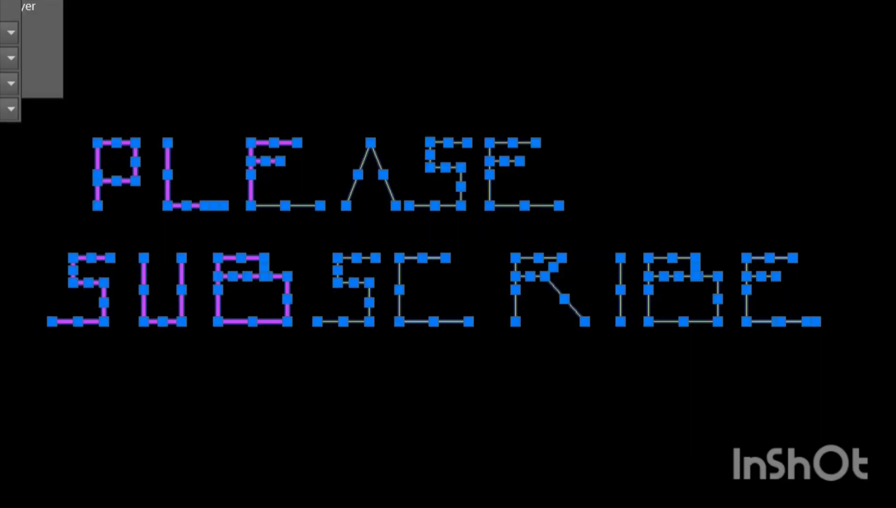